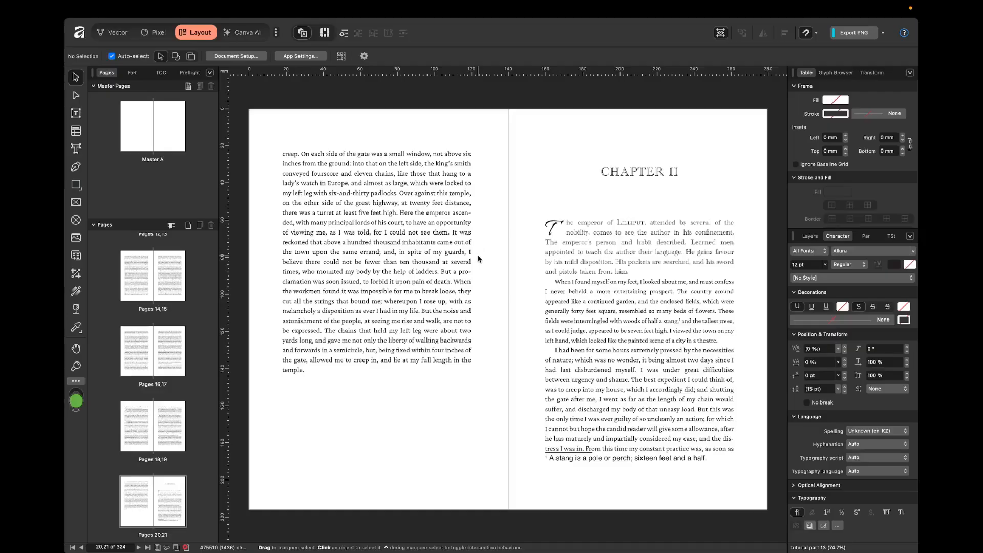
Examine the footnote text beneath the first page of Chapter II up close.
{"action": "double_click", "coordinate": [609, 458]}
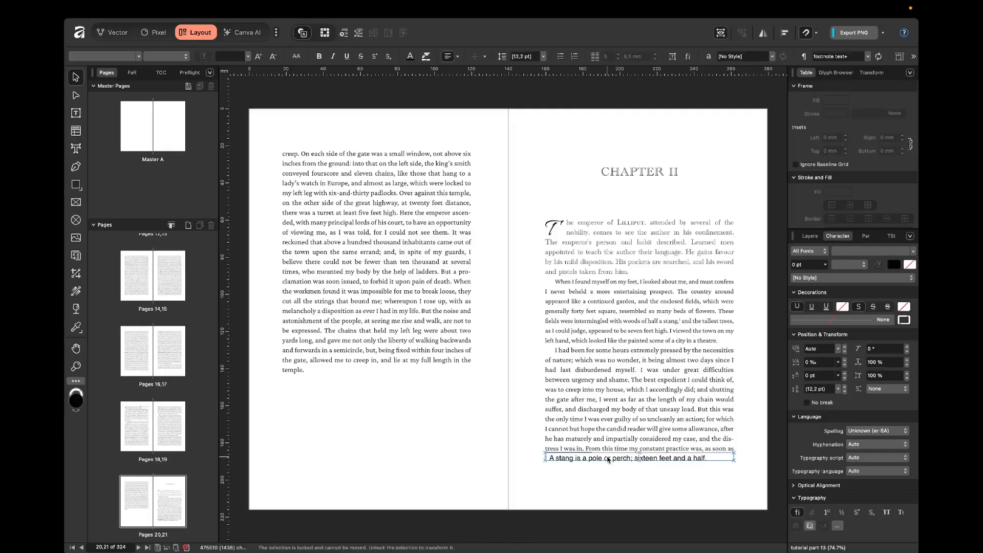
{"action": "left_click", "coordinate": [666, 458]}
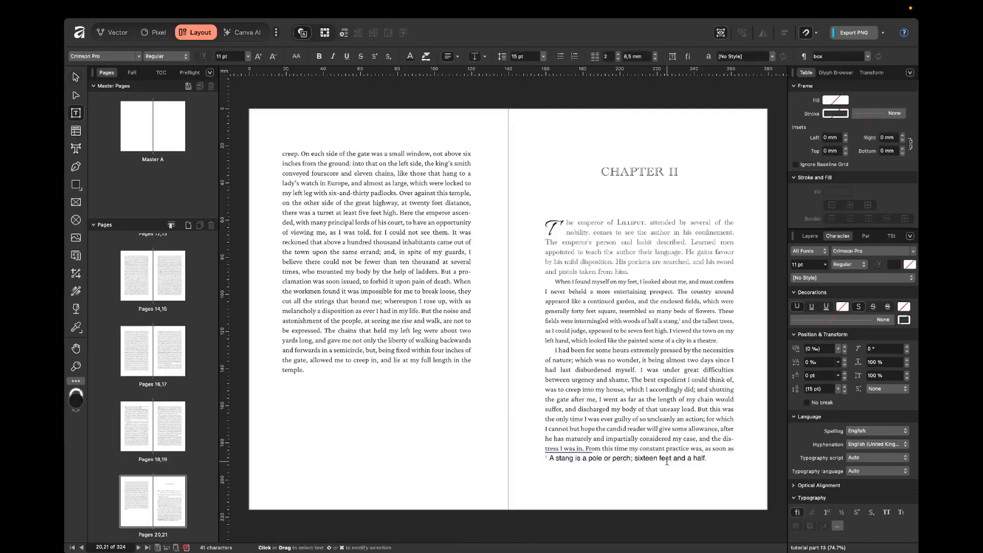
{"action": "scroll", "coordinate": [666, 458], "scroll_direction": "up", "scroll_amount": 3}
{"action": "scroll", "coordinate": [660, 457], "scroll_direction": "down", "scroll_amount": 2}
{"action": "scroll", "coordinate": [660, 457], "scroll_direction": "right", "scroll_amount": 2}
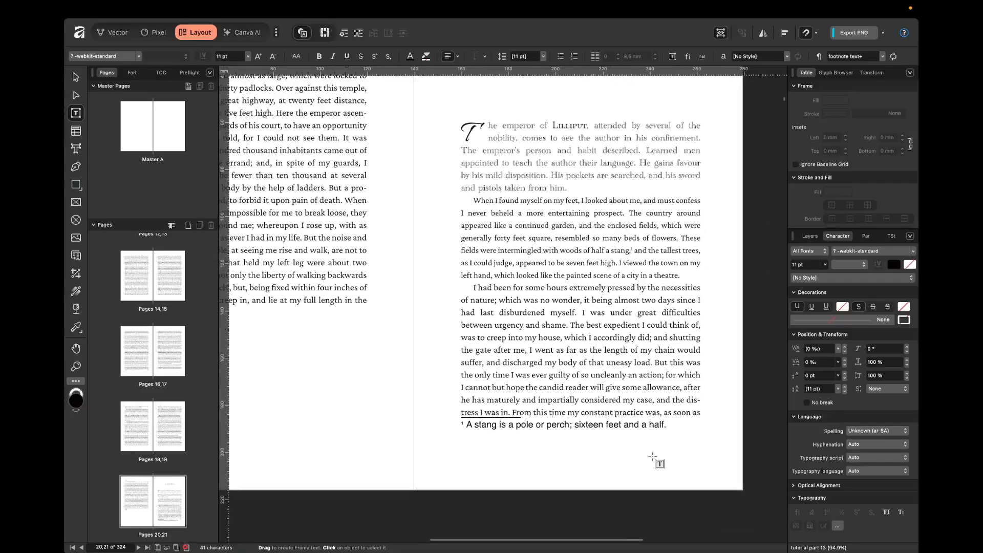
{"action": "left_click", "coordinate": [652, 456]}
{"action": "scroll", "coordinate": [652, 457], "scroll_direction": "up", "scroll_amount": 1}
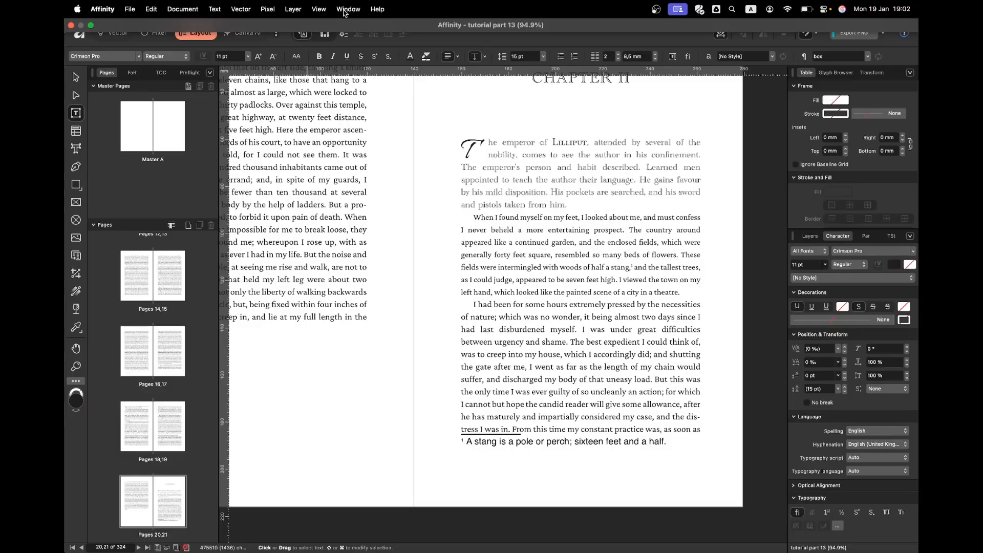
Show the Notes panel and dock it in the same group as the Pages and TOC panels.
{"action": "left_click", "coordinate": [346, 9]}
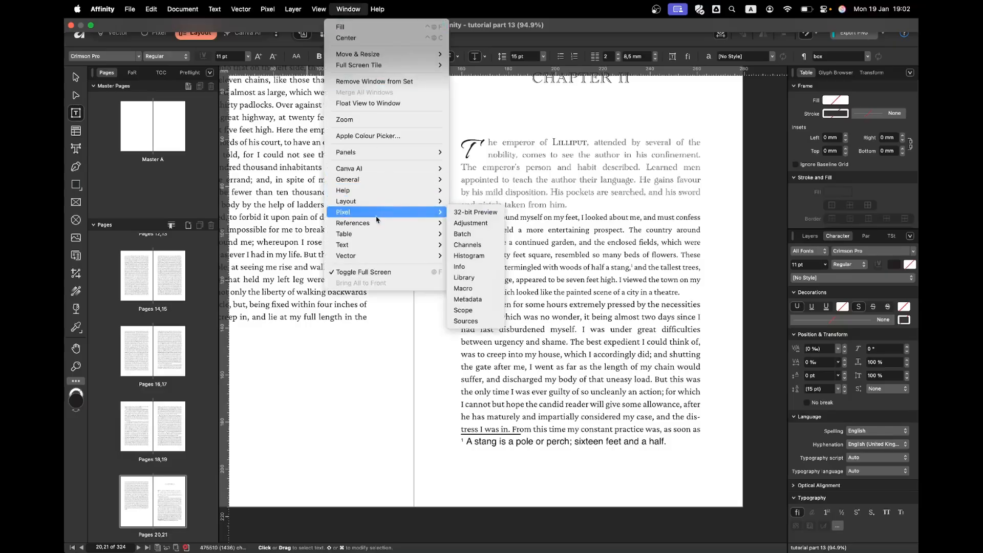
{"action": "mouse_move", "coordinate": [374, 225]}
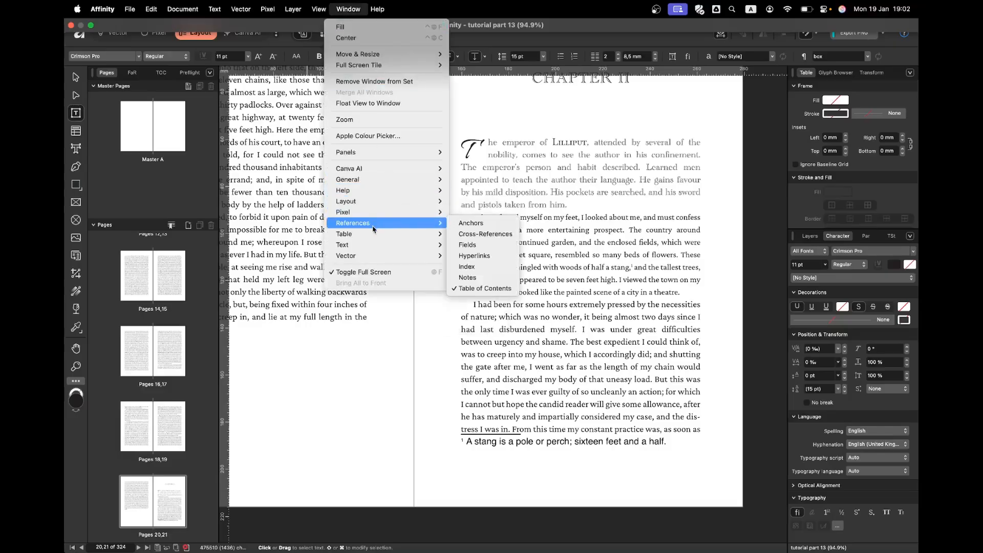
{"action": "left_click", "coordinate": [494, 278]}
{"action": "key", "text": "v"}
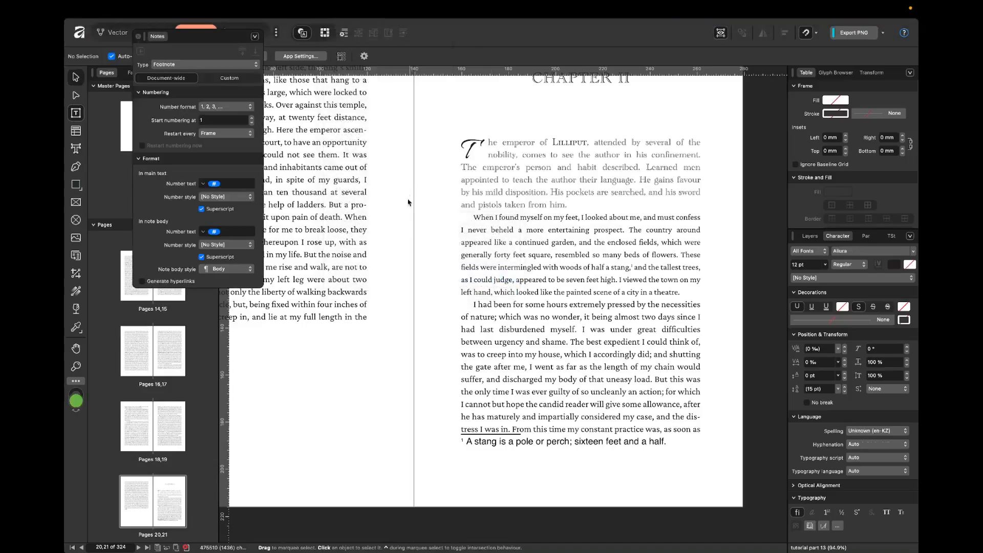
{"action": "left_click_drag", "start_coordinate": [190, 41], "coordinate": [154, 76]}
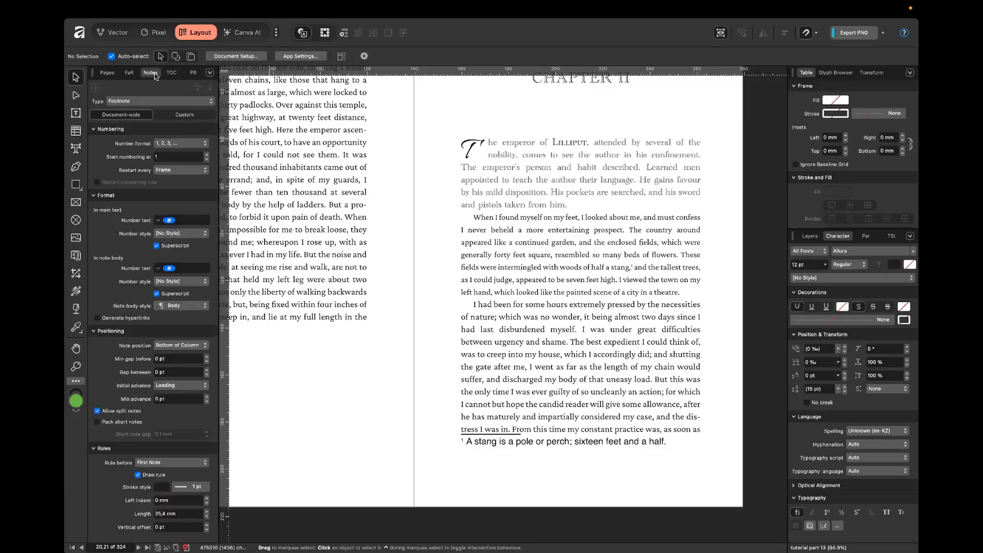
Review the available note types against the page layout, keeping Footnote as the type.
{"action": "left_click", "coordinate": [153, 102]}
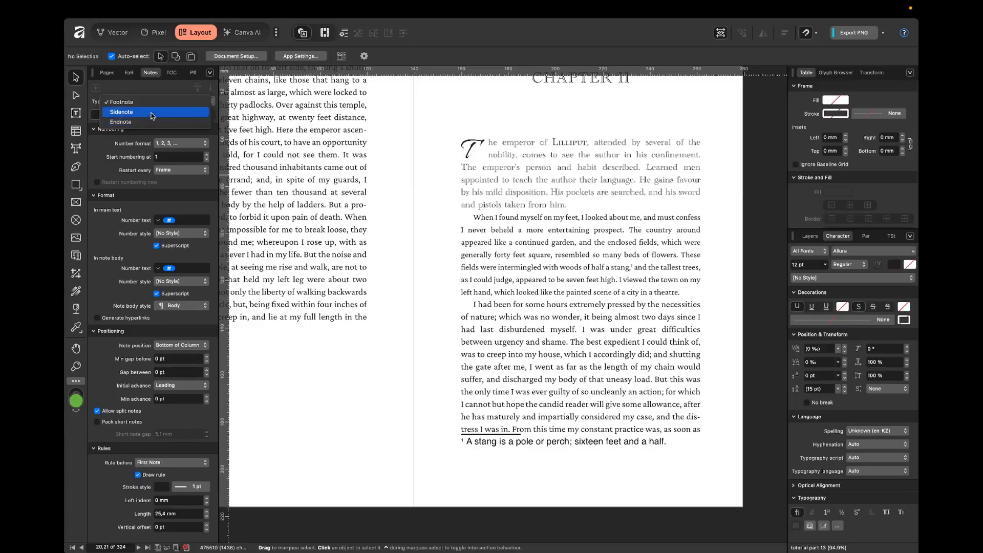
{"action": "left_click", "coordinate": [441, 172]}
{"action": "scroll", "coordinate": [442, 171], "scroll_direction": "up", "scroll_amount": 2}
{"action": "scroll", "coordinate": [442, 172], "scroll_direction": "right", "scroll_amount": 1}
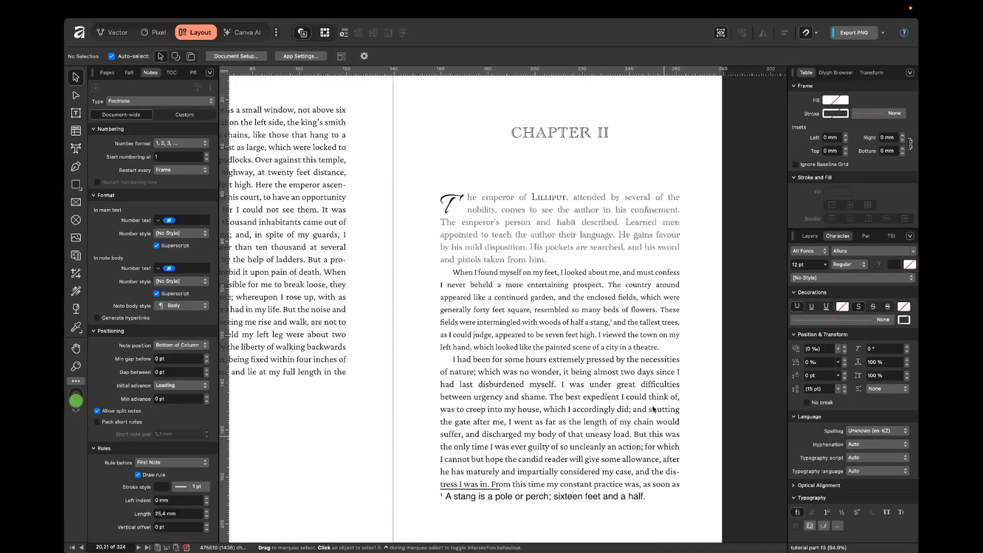
{"action": "scroll", "coordinate": [529, 224], "scroll_direction": "left", "scroll_amount": 6}
{"action": "scroll", "coordinate": [512, 223], "scroll_direction": "left", "scroll_amount": 8}
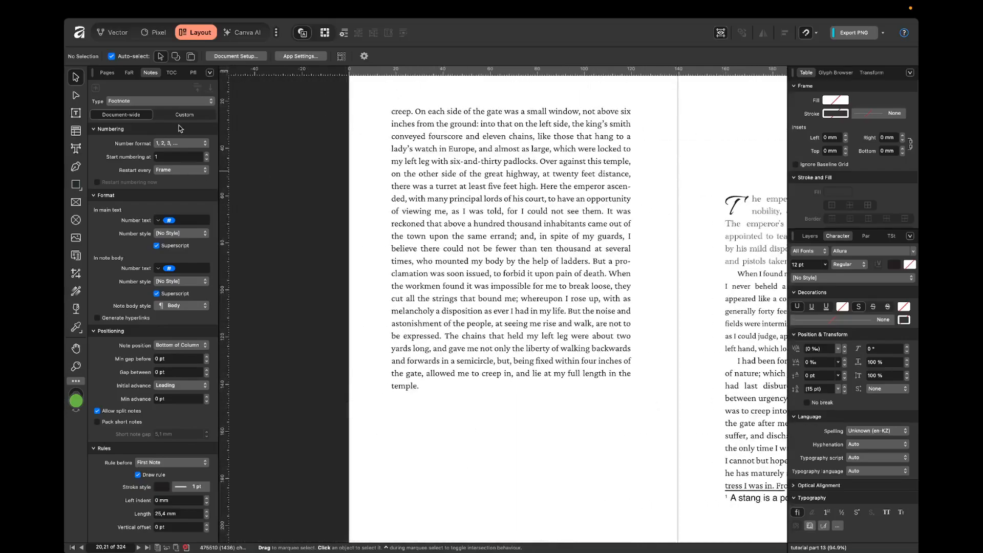
{"action": "left_click", "coordinate": [182, 102]}
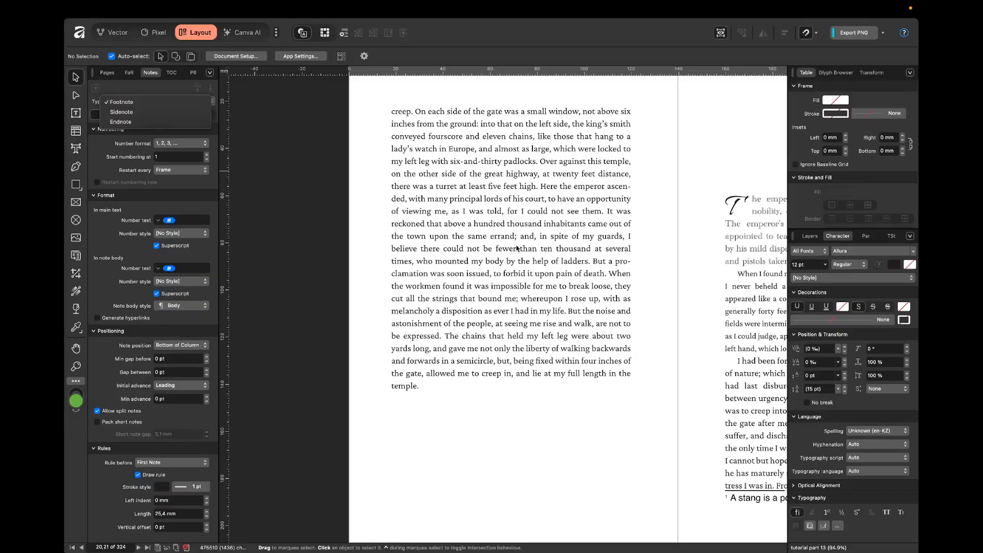
{"action": "left_click", "coordinate": [653, 264]}
{"action": "scroll", "coordinate": [653, 264], "scroll_direction": "right", "scroll_amount": 15}
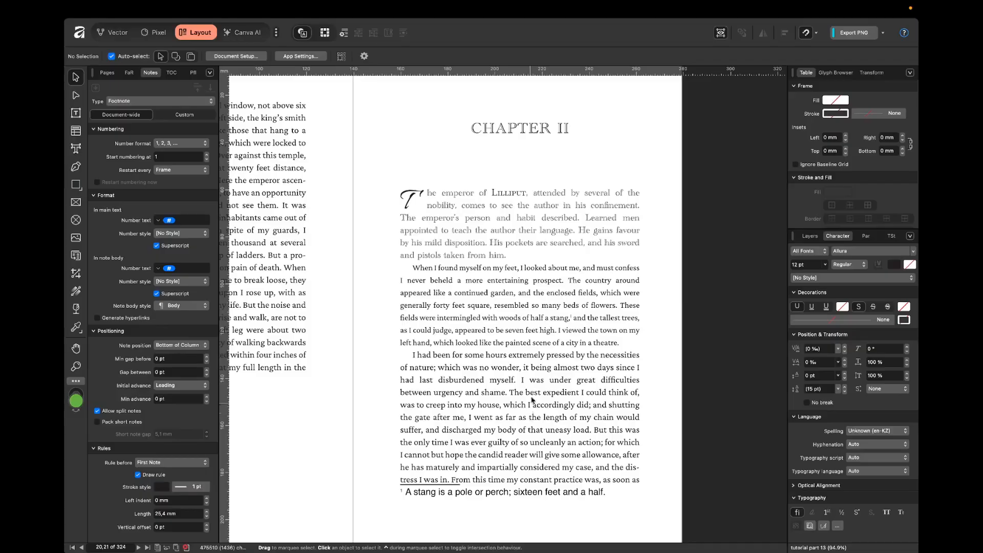
Place the text cursor in the Chapter II footnote and compare its Custom and Document-wide settings.
{"action": "left_click", "coordinate": [431, 492]}
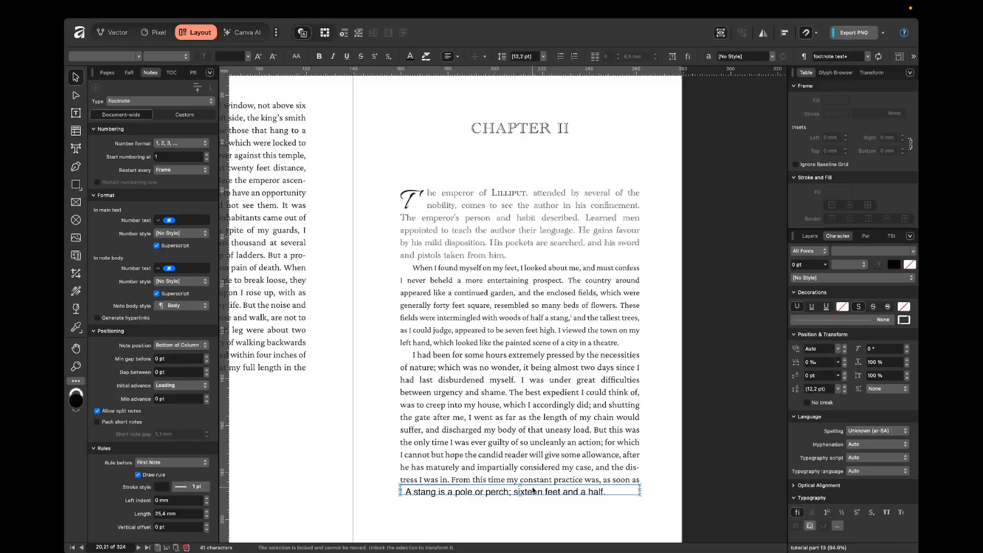
{"action": "key", "text": "t"}
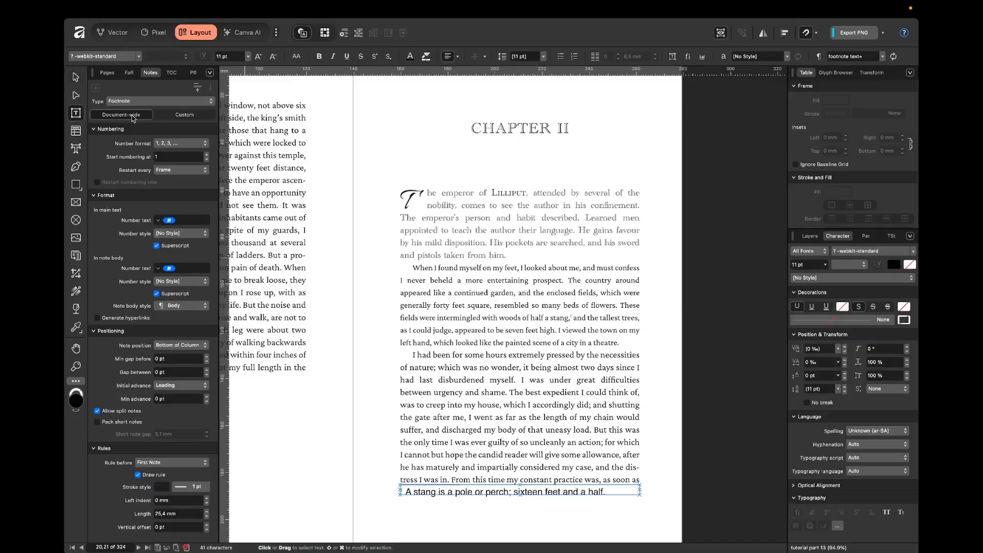
{"action": "left_click", "coordinate": [171, 115]}
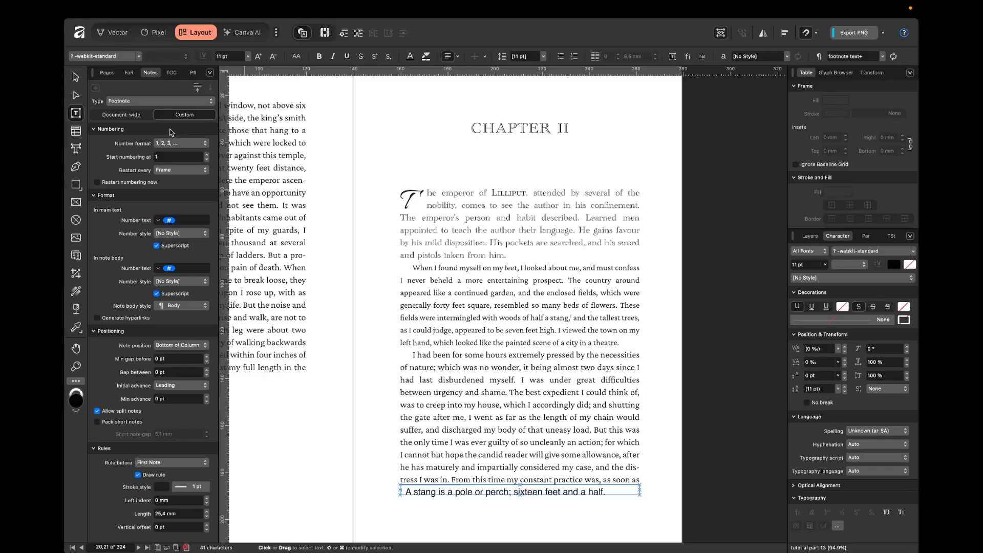
{"action": "left_click", "coordinate": [123, 116]}
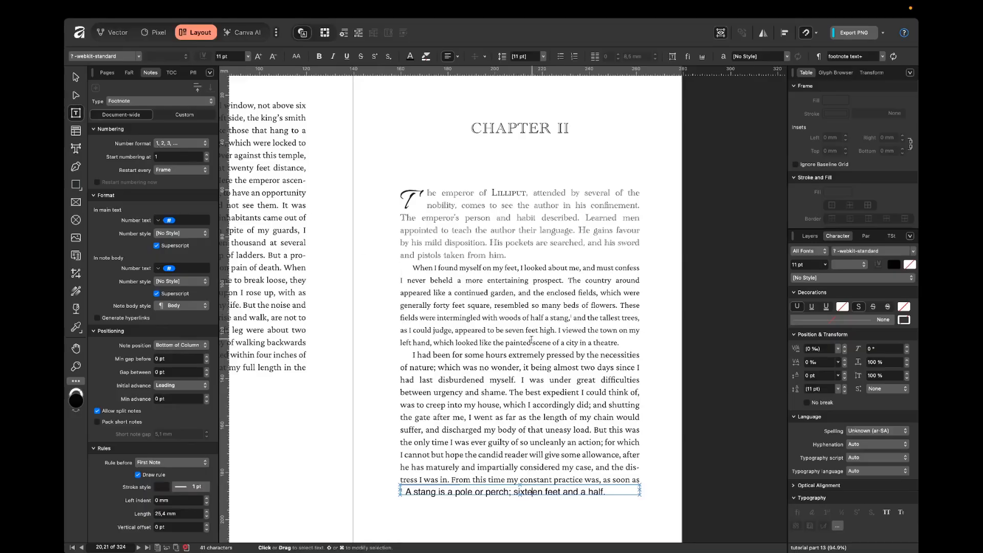
Jump back and forth between the Chapter II footnote body and its reference in the main text.
{"action": "left_click", "coordinate": [197, 91]}
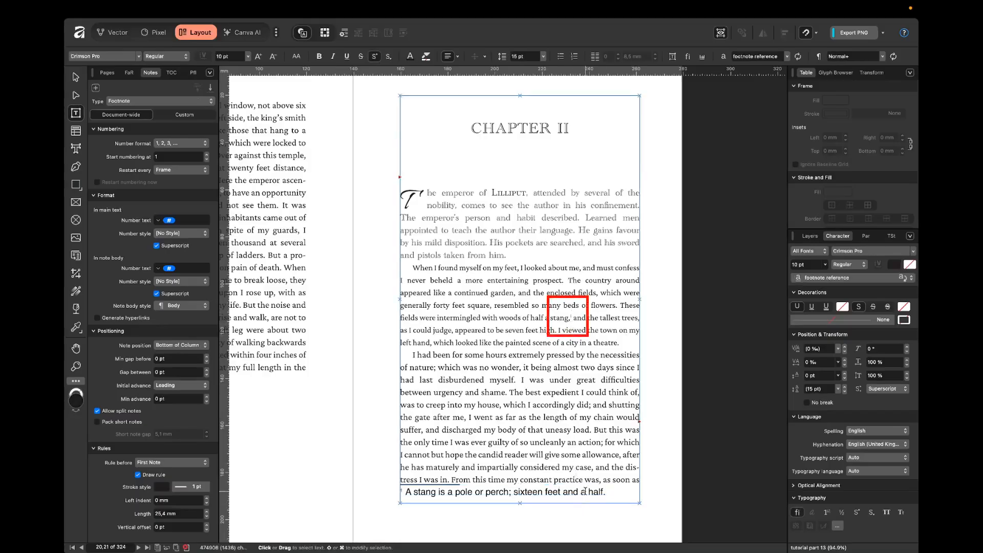
{"action": "left_click", "coordinate": [481, 492]}
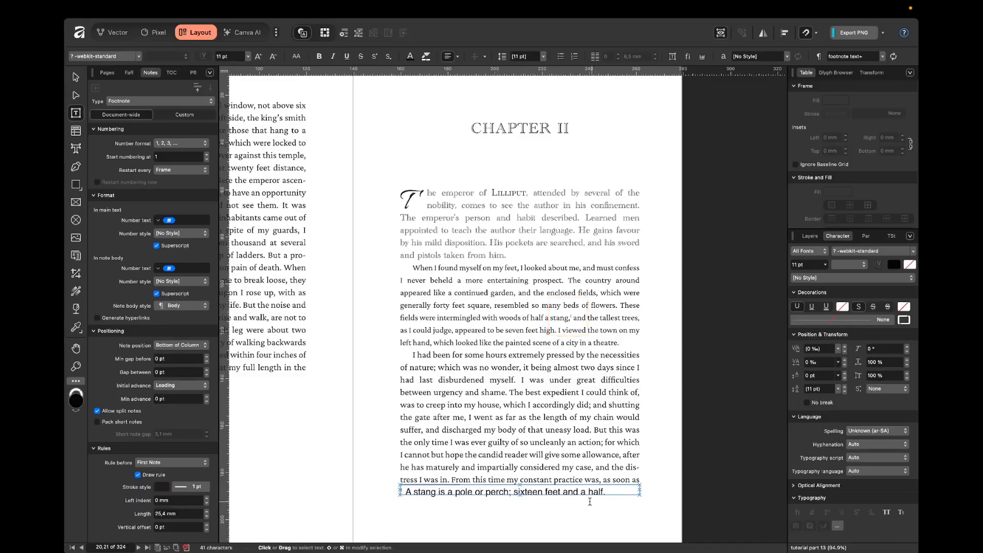
{"action": "left_click", "coordinate": [198, 89]}
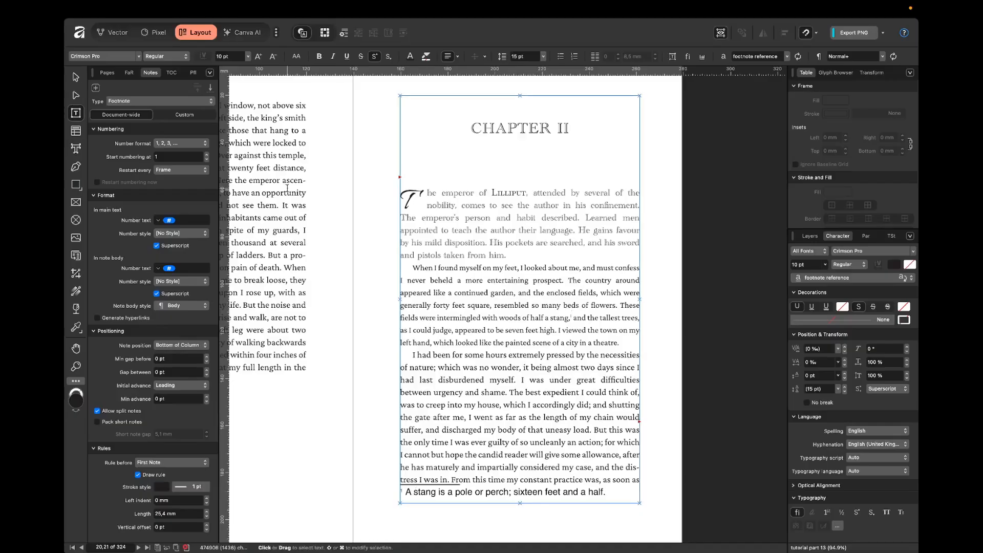
Review the footnote number formats, keeping 1, 2, 3, and check the Chapter II footnote's numbering.
{"action": "left_click", "coordinate": [174, 144]}
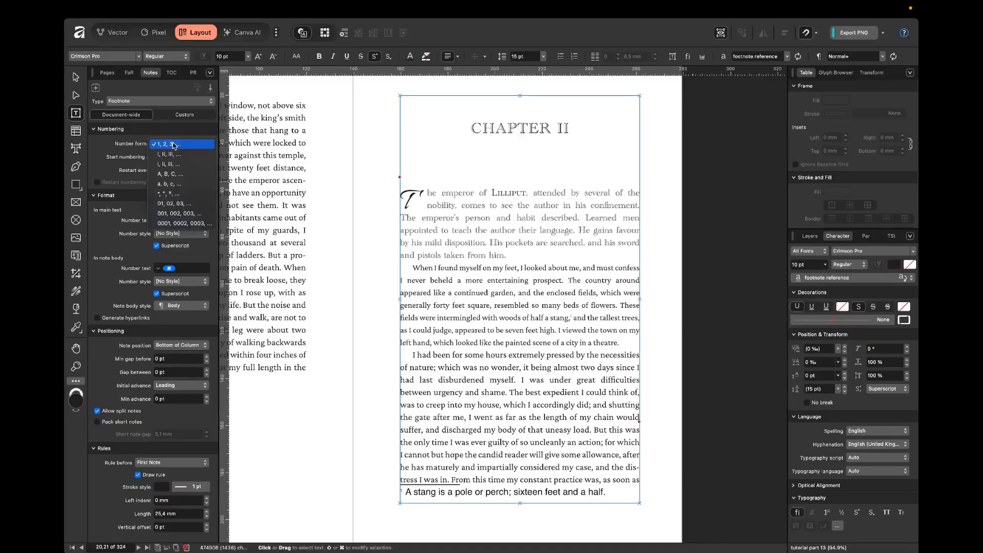
{"action": "left_click", "coordinate": [174, 144]}
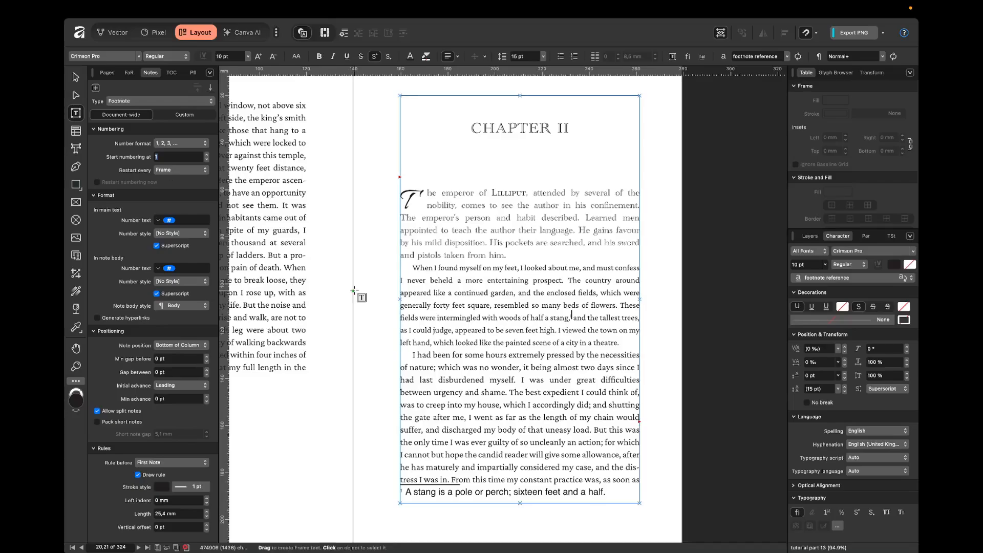
{"action": "left_click", "coordinate": [377, 295]}
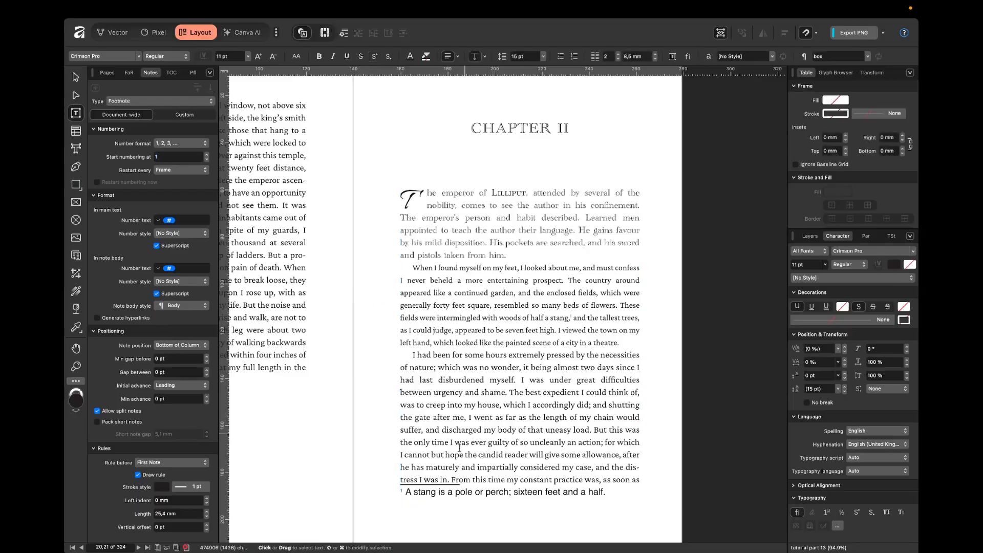
{"action": "left_click", "coordinate": [473, 492]}
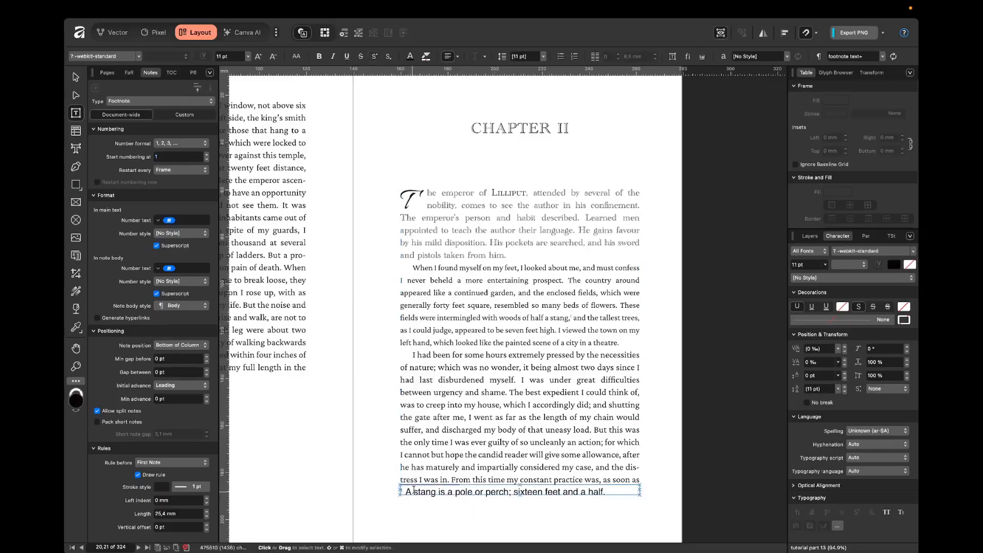
Find the next footnote in the book, the act of parliament note on pages 56,57, and place the text cursor in it.
{"action": "left_click", "coordinate": [377, 466]}
{"action": "scroll", "coordinate": [374, 448], "scroll_direction": "down", "scroll_amount": 6}
{"action": "scroll", "coordinate": [420, 401], "scroll_direction": "left", "scroll_amount": 3}
{"action": "scroll", "coordinate": [420, 401], "scroll_direction": "down", "scroll_amount": 4}
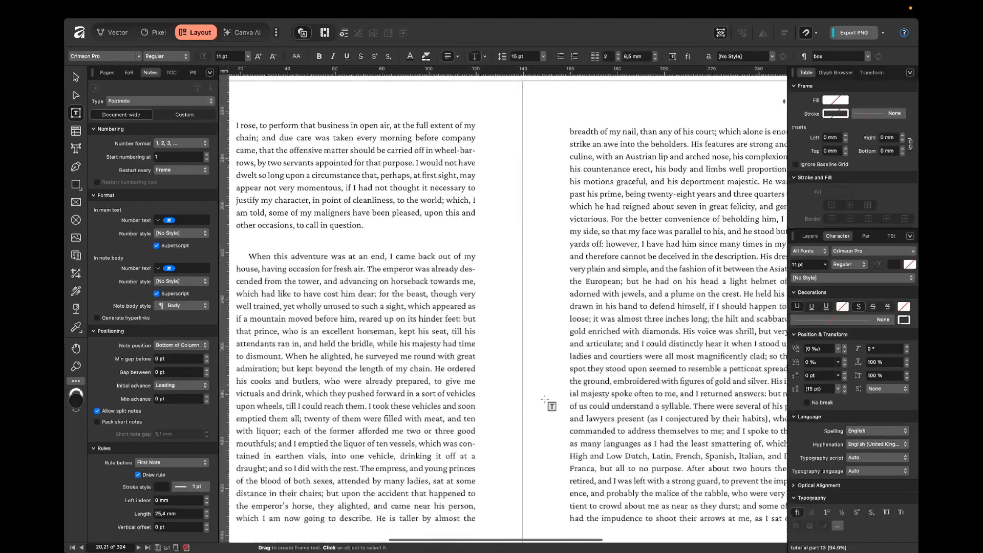
{"action": "scroll", "coordinate": [420, 401], "scroll_direction": "down", "scroll_amount": 3}
{"action": "scroll", "coordinate": [392, 380], "scroll_direction": "down", "scroll_amount": 10}
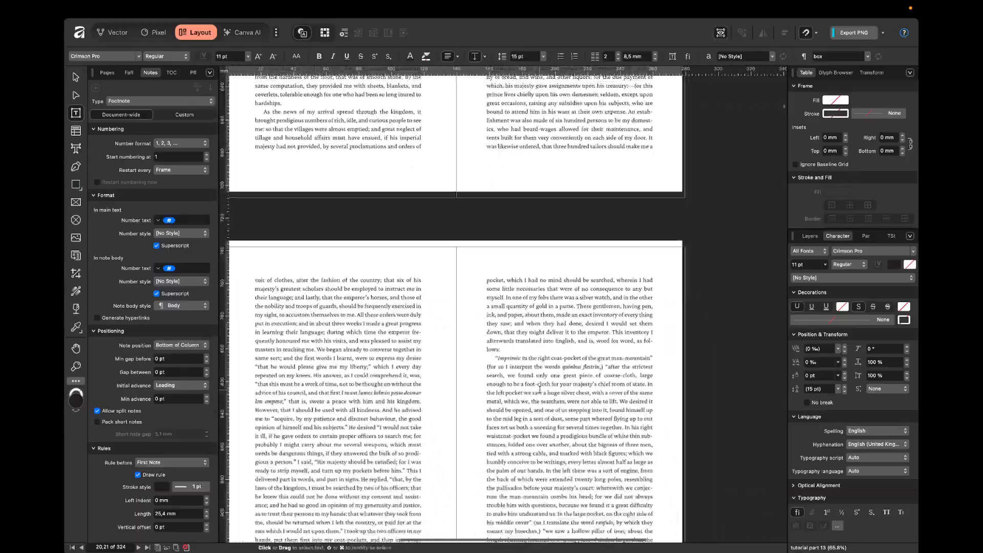
{"action": "scroll", "coordinate": [544, 413], "scroll_direction": "down", "scroll_amount": 10}
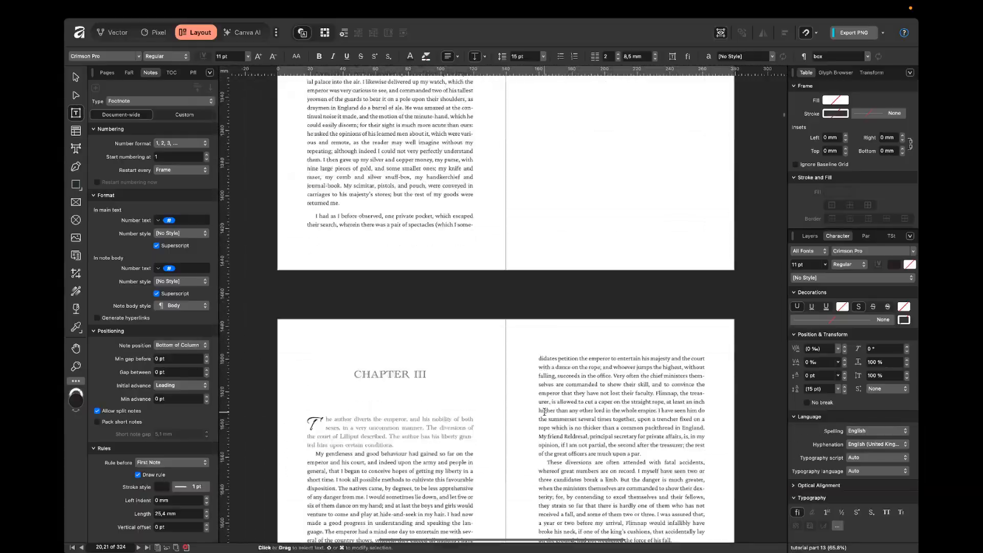
{"action": "scroll", "coordinate": [544, 413], "scroll_direction": "down", "scroll_amount": 12}
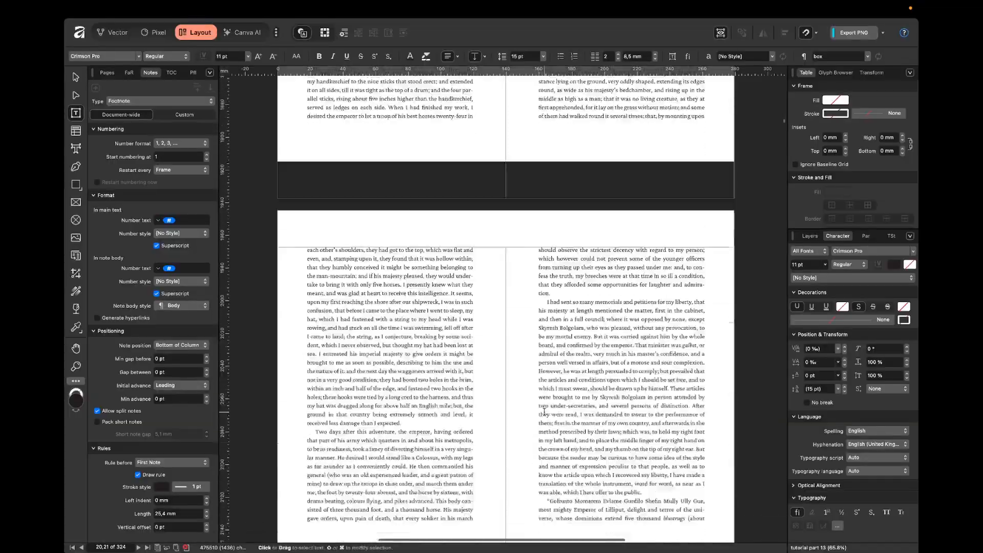
{"action": "scroll", "coordinate": [544, 413], "scroll_direction": "down", "scroll_amount": 12}
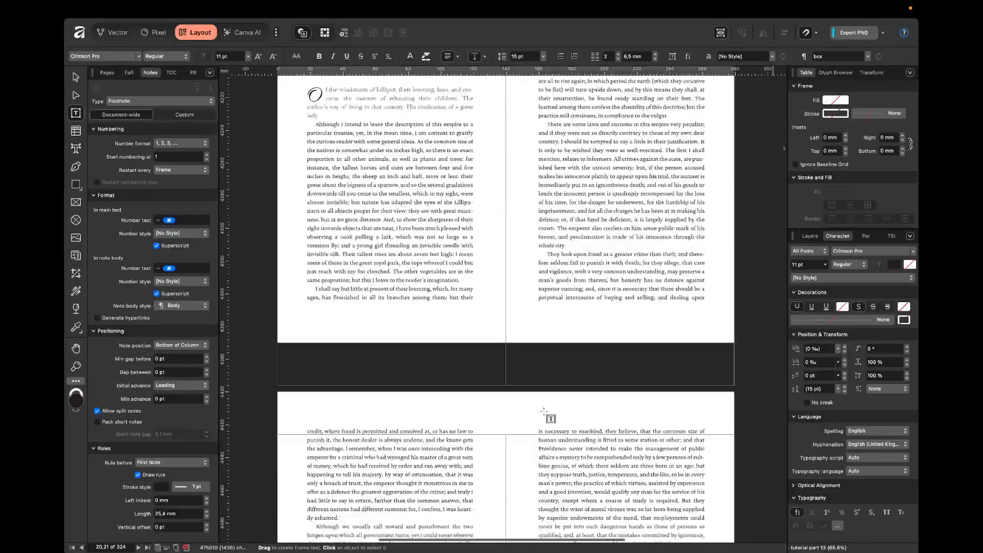
{"action": "scroll", "coordinate": [544, 412], "scroll_direction": "up", "scroll_amount": 2}
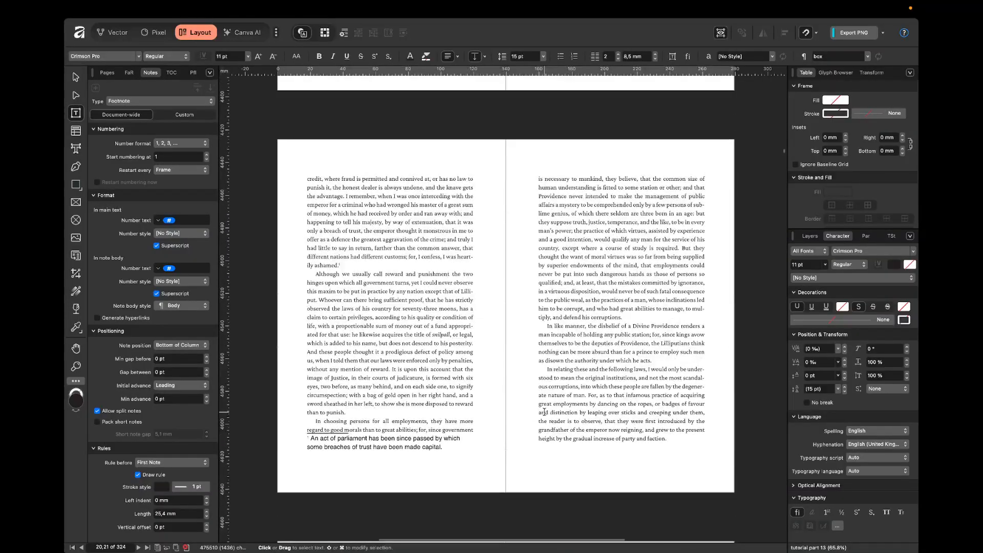
{"action": "left_click", "coordinate": [398, 443]}
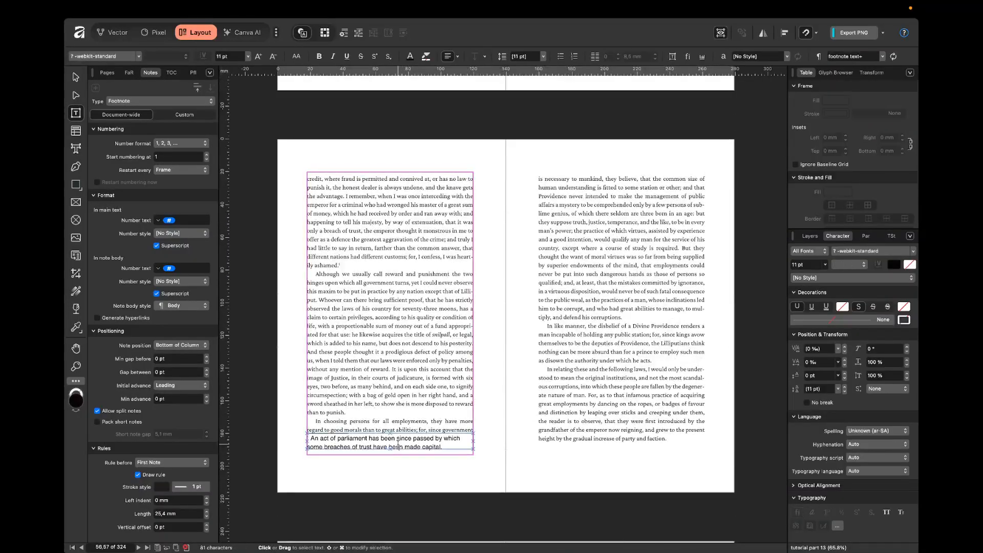
{"action": "scroll", "coordinate": [334, 443], "scroll_direction": "up", "scroll_amount": 3}
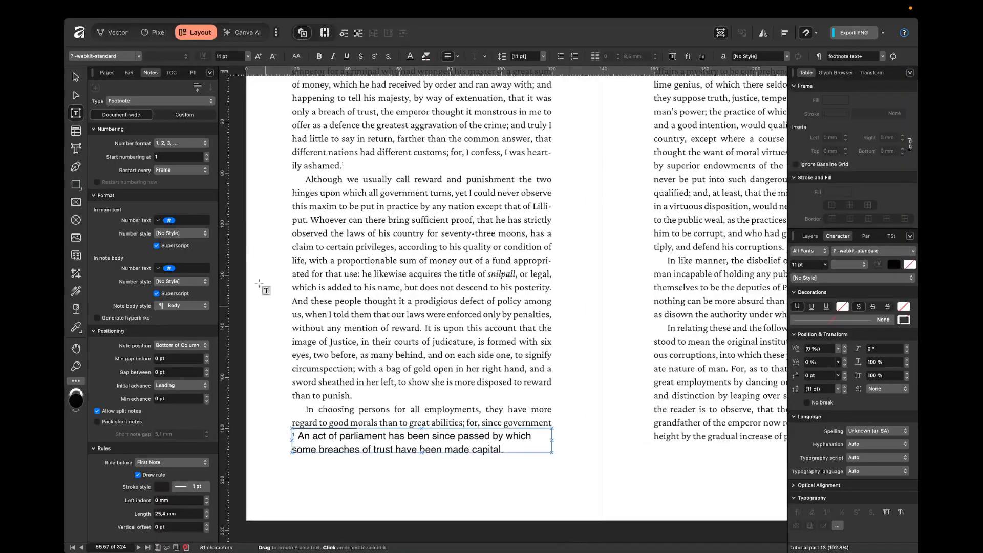
Set the document-wide footnote numbering to restart every Document and deselect the note.
{"action": "left_click", "coordinate": [189, 170]}
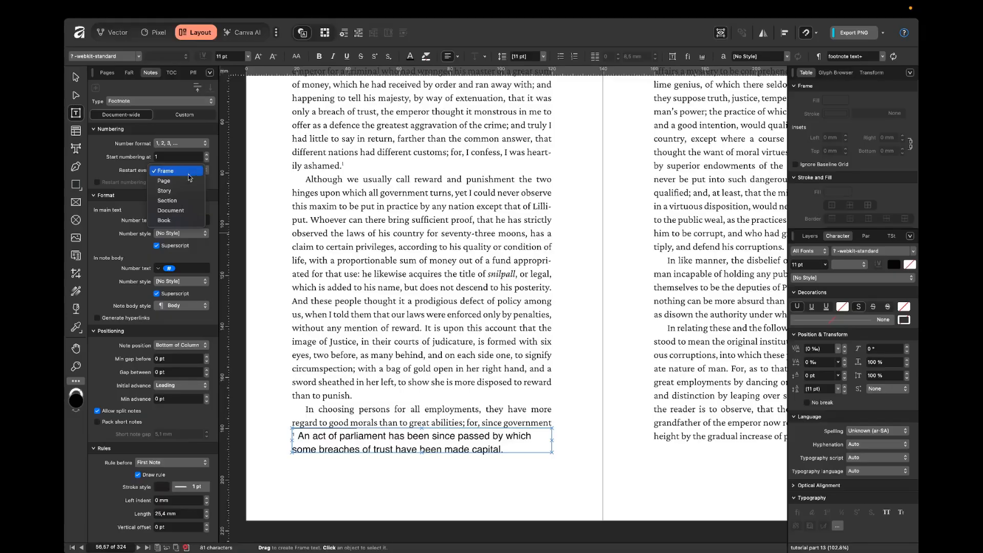
{"action": "left_click", "coordinate": [175, 211]}
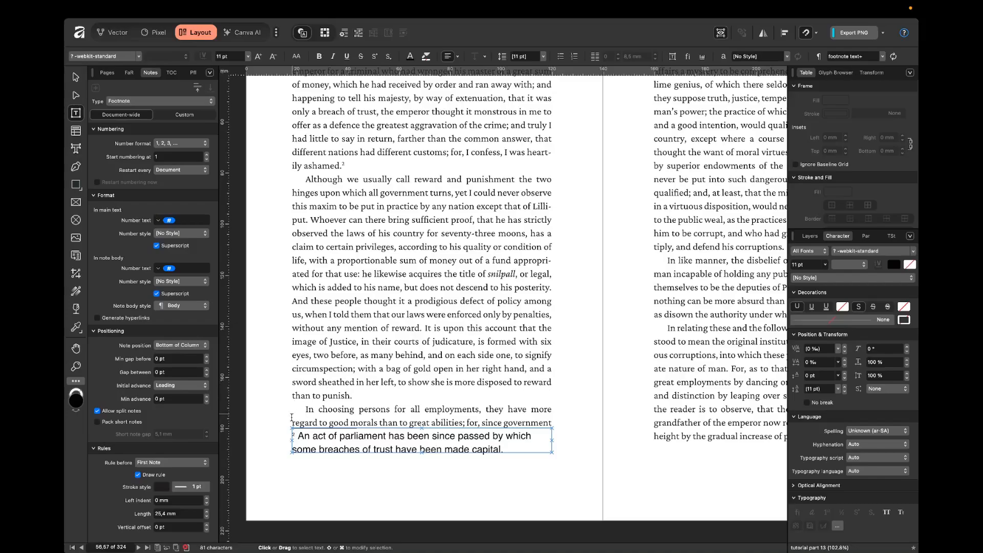
{"action": "left_click", "coordinate": [279, 407]}
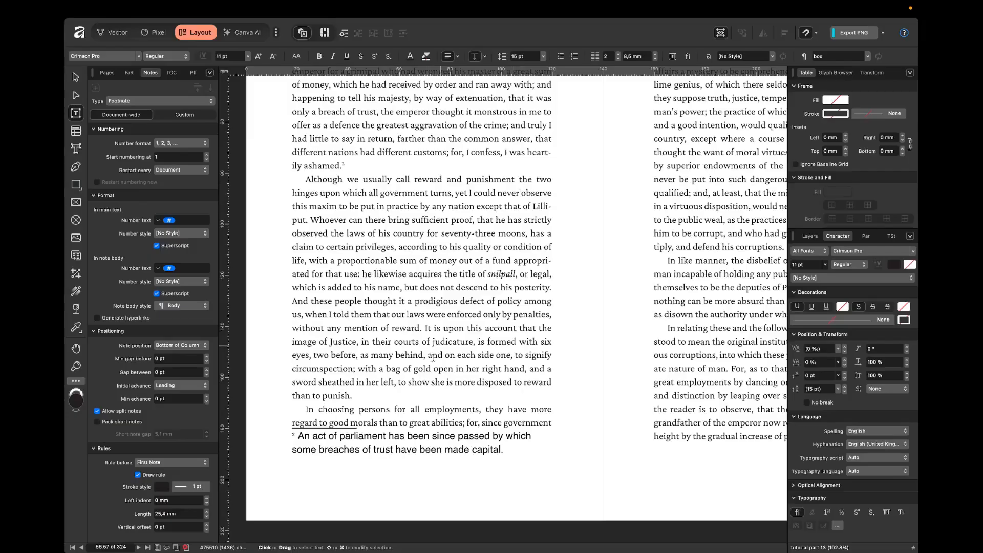
Inspect the act of parliament footnote, its reference after "ashamed" and the number text setting for the main text.
{"action": "left_click", "coordinate": [310, 437]}
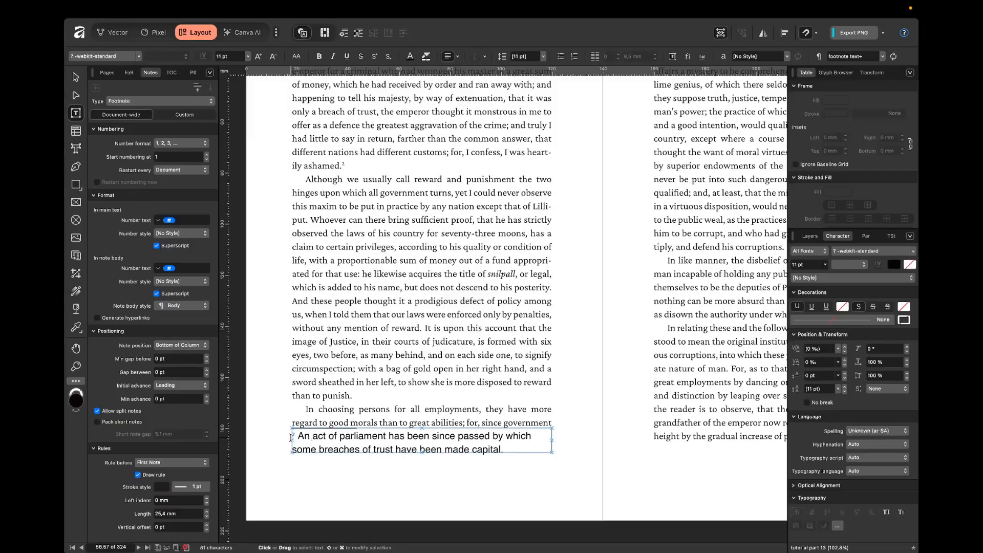
{"action": "scroll", "coordinate": [290, 438], "scroll_direction": "up", "scroll_amount": 2}
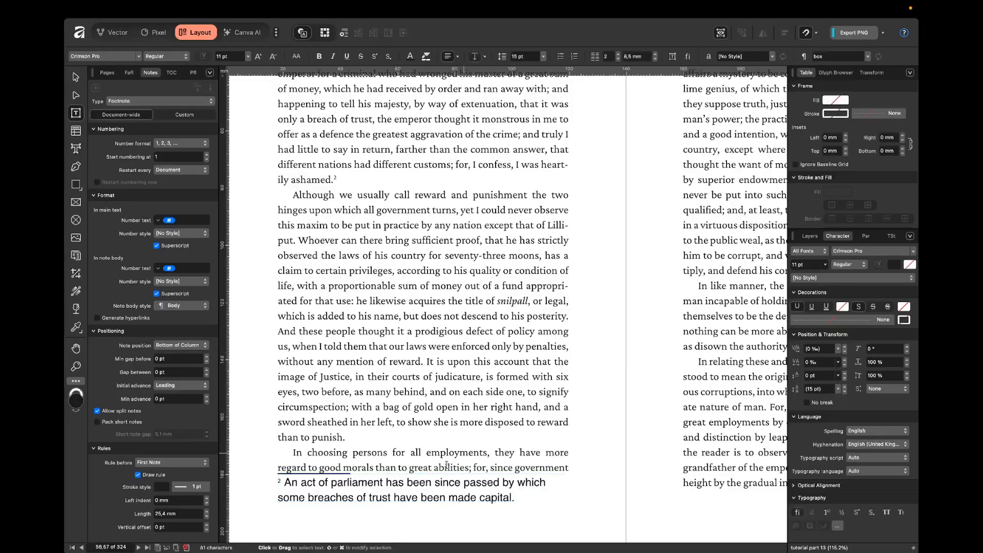
{"action": "left_click", "coordinate": [314, 483]}
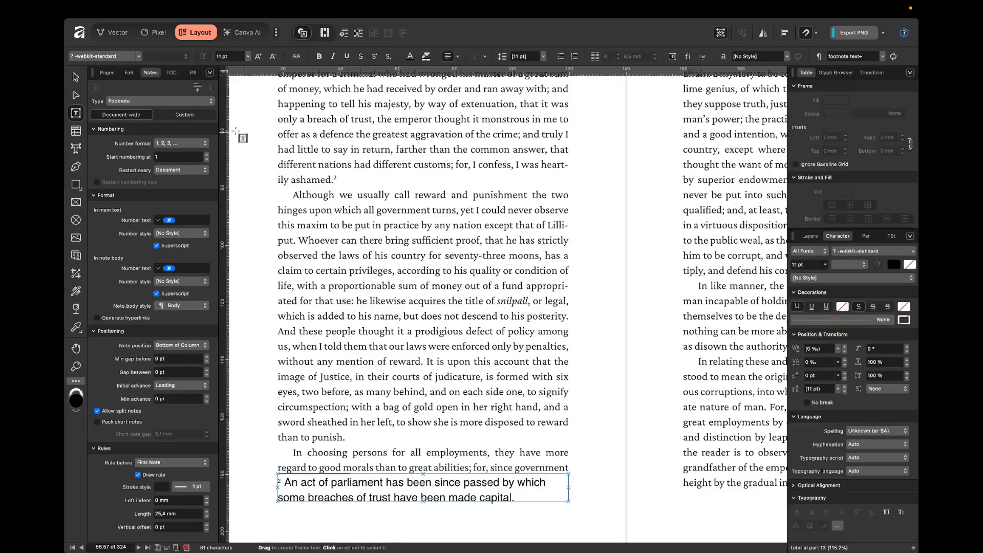
{"action": "left_click", "coordinate": [344, 179]}
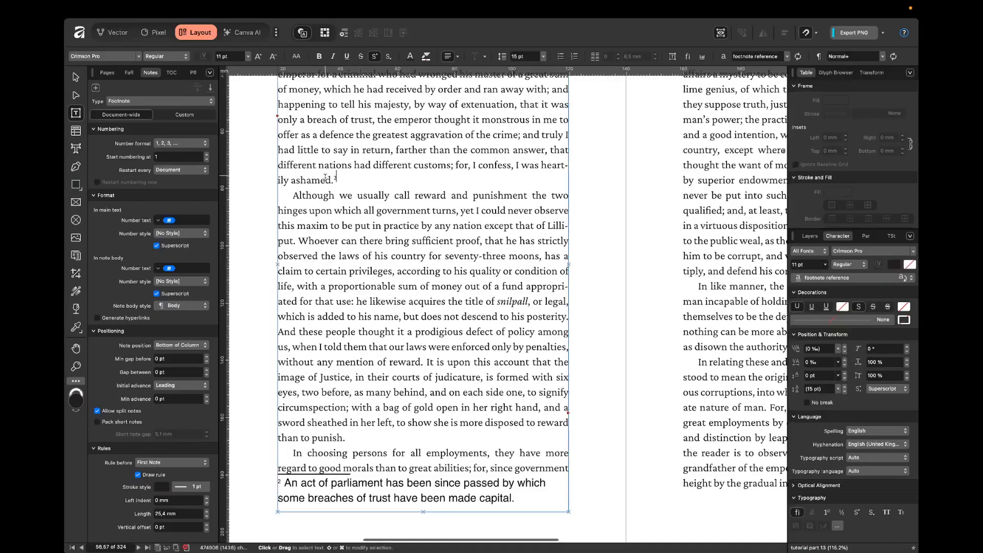
{"action": "left_click", "coordinate": [189, 222]}
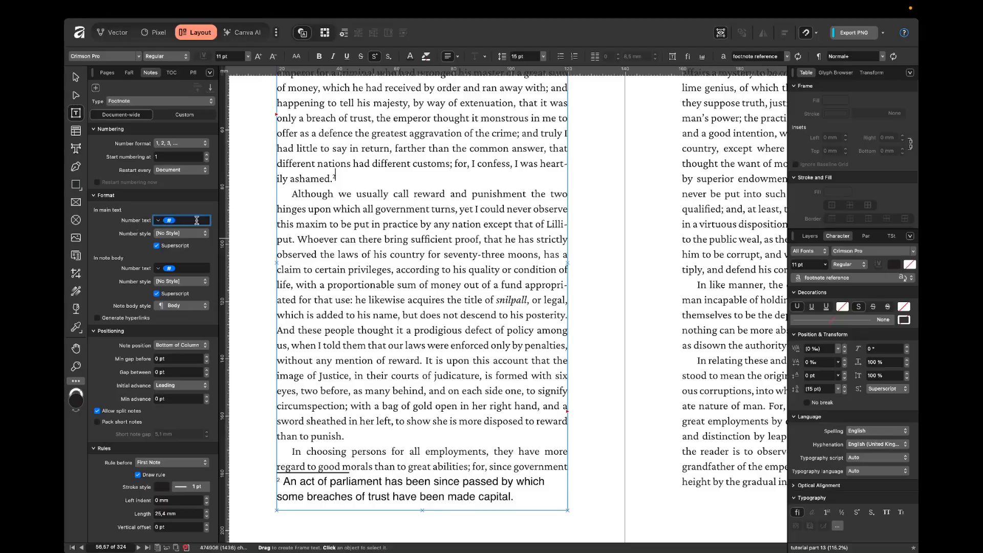
Try the Strong number style for main-text footnote references, return it to [No Style] and check the Superscript option.
{"action": "left_click", "coordinate": [165, 237]}
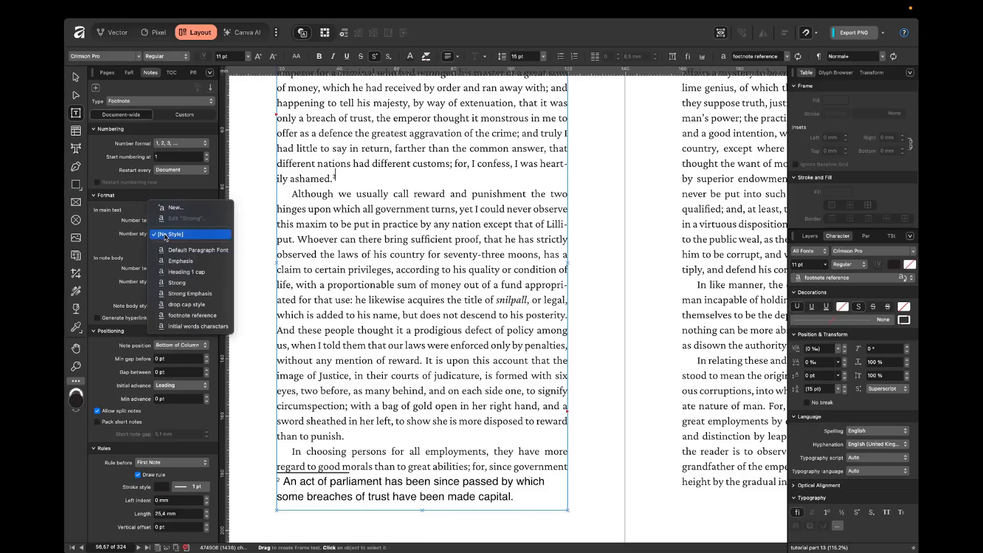
{"action": "left_click", "coordinate": [183, 287]}
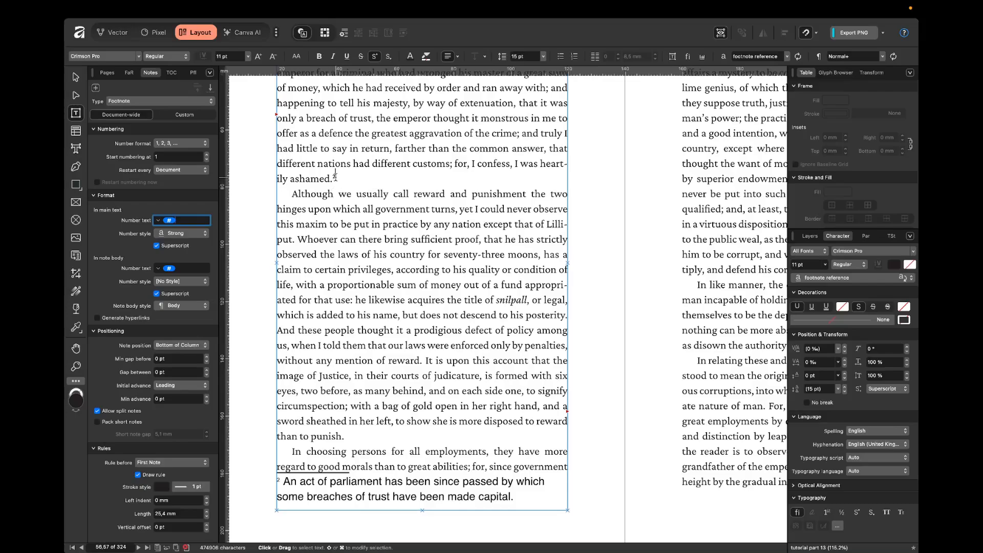
{"action": "left_click", "coordinate": [197, 236]}
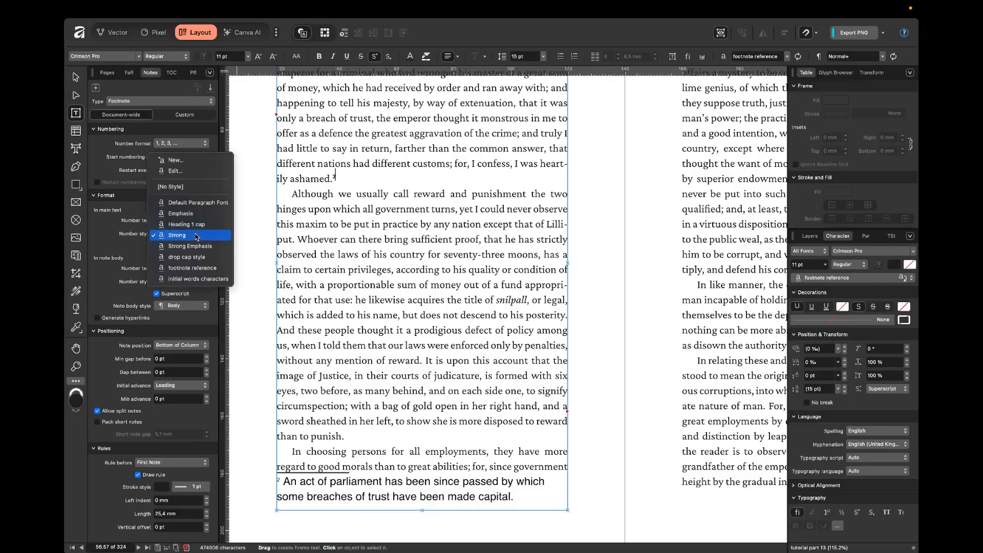
{"action": "left_click", "coordinate": [188, 188]}
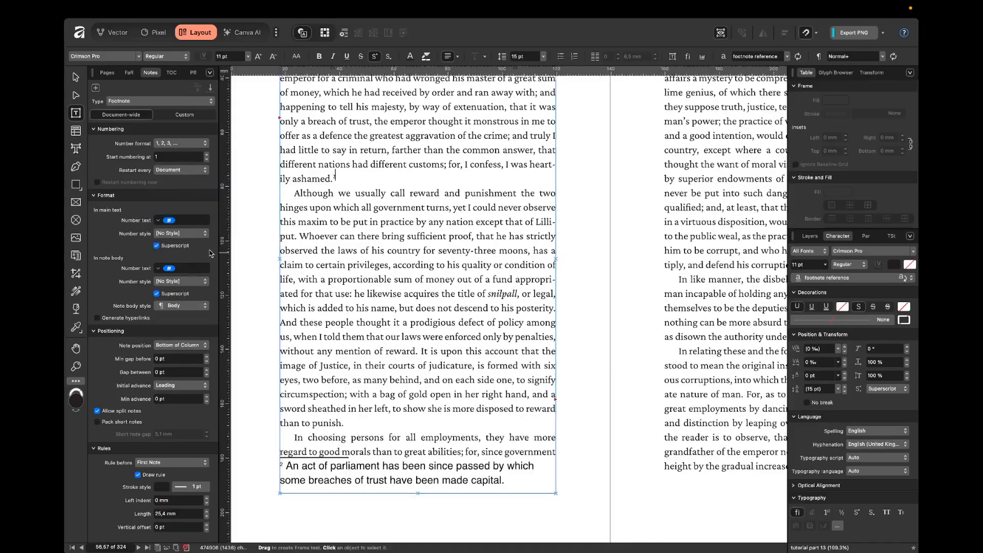
{"action": "left_click", "coordinate": [170, 248]}
Place the text cursor at the start of the act of parliament note and check the gap after its number.
{"action": "left_click", "coordinate": [326, 470]}
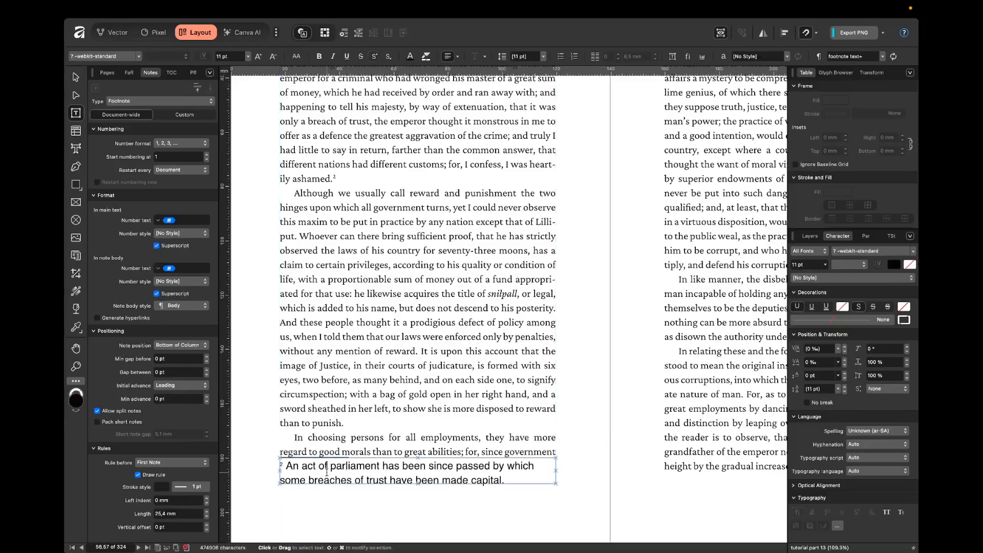
{"action": "scroll", "coordinate": [301, 477], "scroll_direction": "up", "scroll_amount": 4}
{"action": "left_click", "coordinate": [274, 460]}
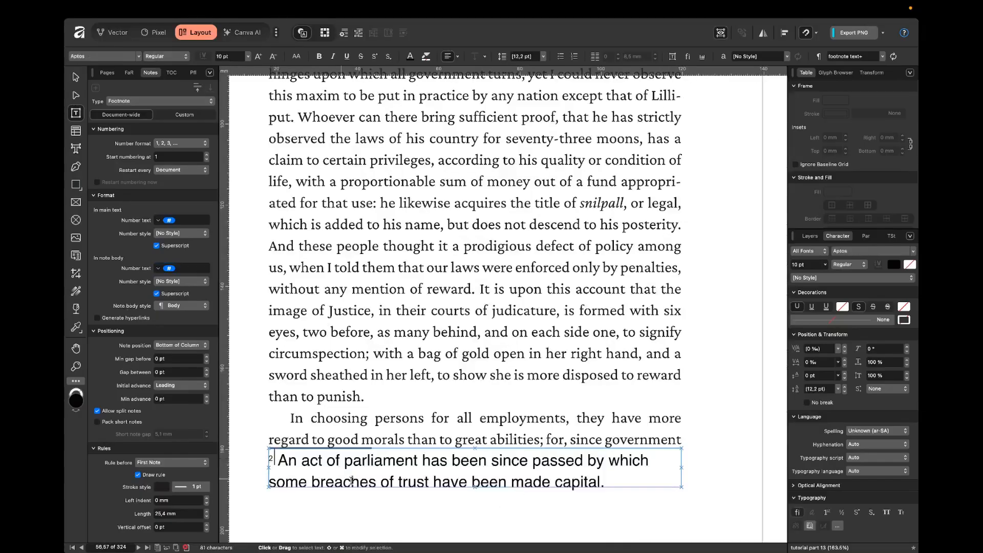
{"action": "key", "text": "Right"}
{"action": "key", "text": "Left"}
Try different spacing in the note-body number text and try the note-body number without superscript.
{"action": "left_click", "coordinate": [196, 269]}
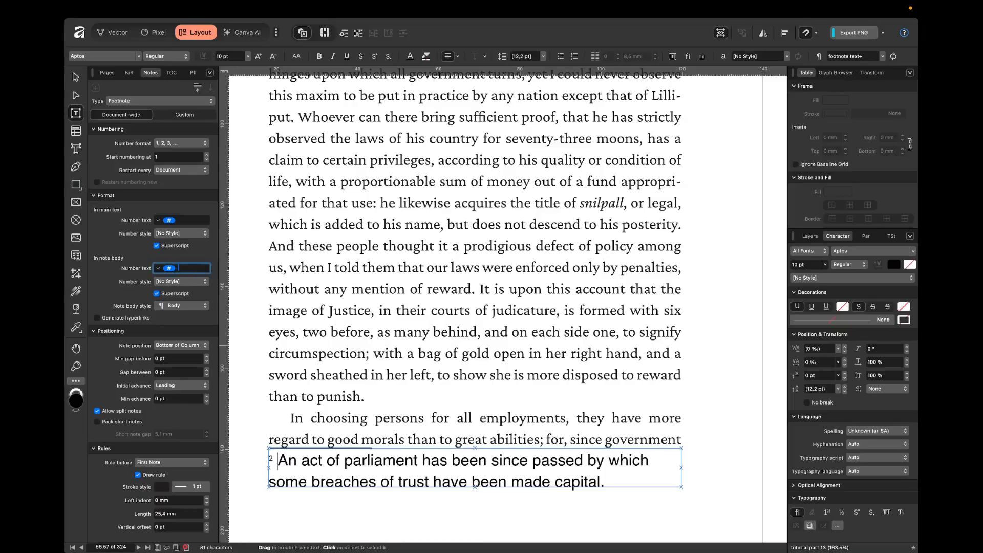
{"action": "left_click", "coordinate": [322, 462]}
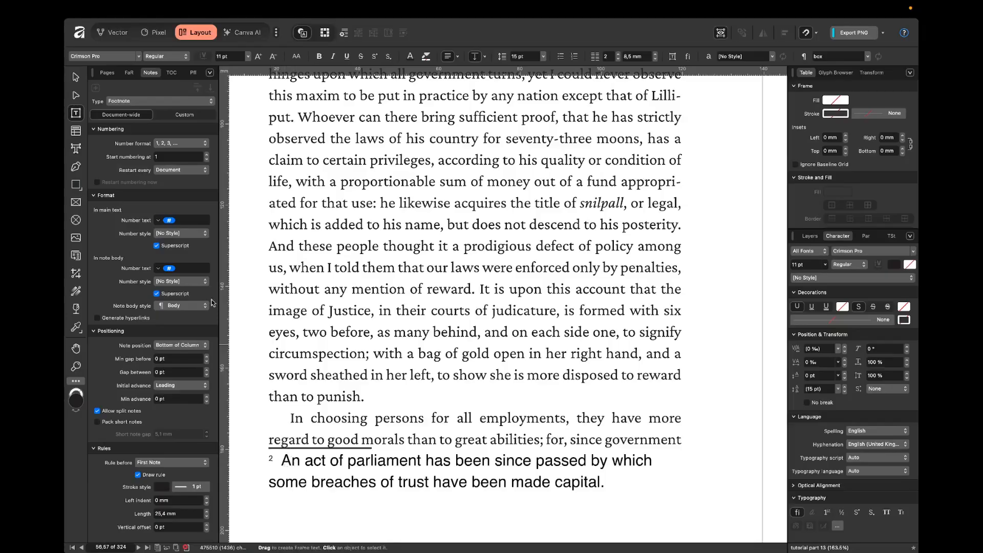
{"action": "left_click", "coordinate": [180, 268]}
{"action": "key", "text": "Return"}
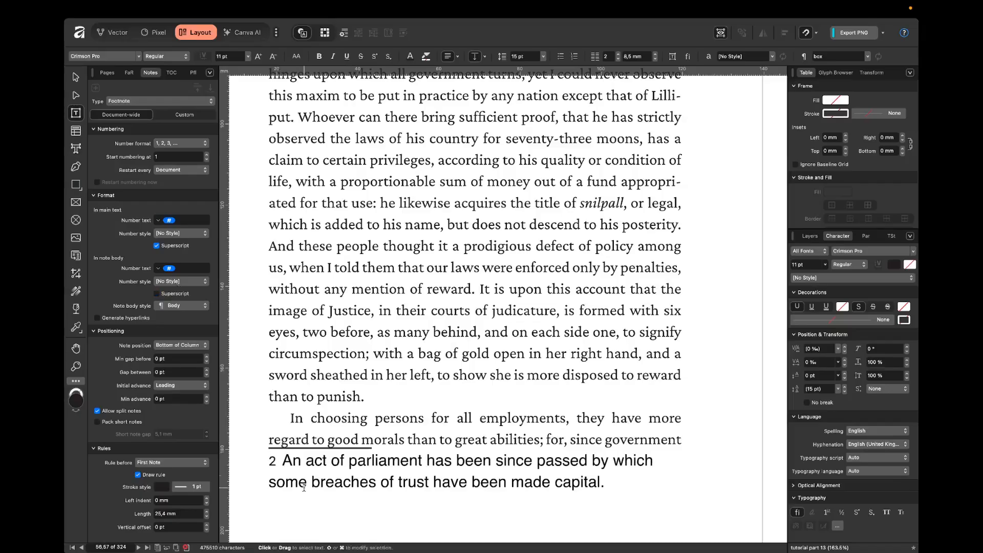
{"action": "left_click", "coordinate": [171, 295]}
Set the document-wide note body style to the footnote text paragraph style.
{"action": "left_click", "coordinate": [328, 461]}
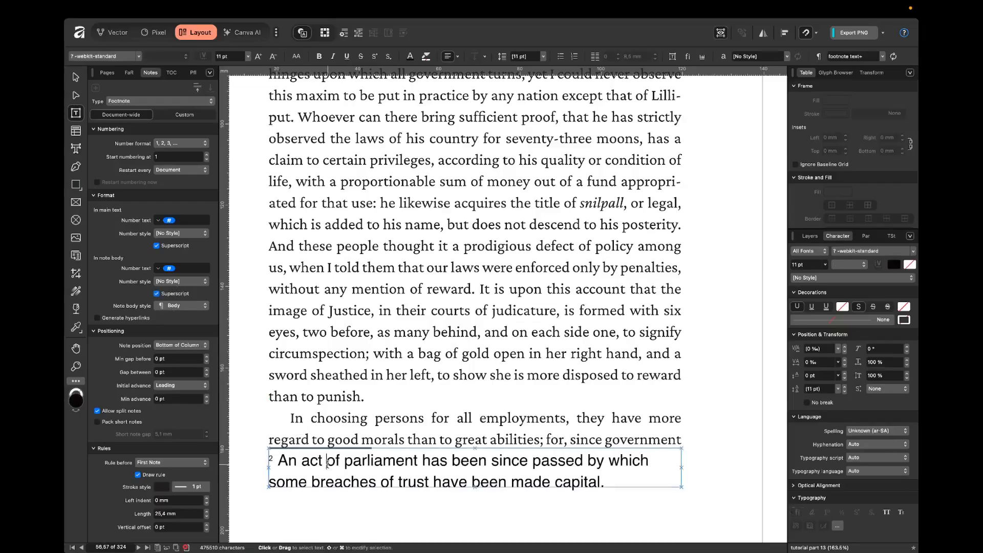
{"action": "left_click", "coordinate": [175, 306]}
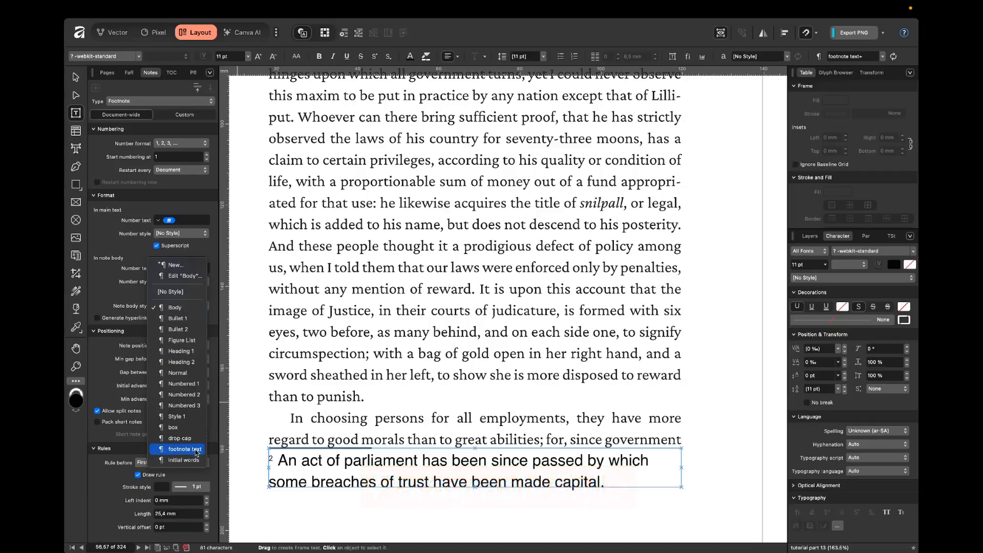
{"action": "left_click", "coordinate": [184, 449]}
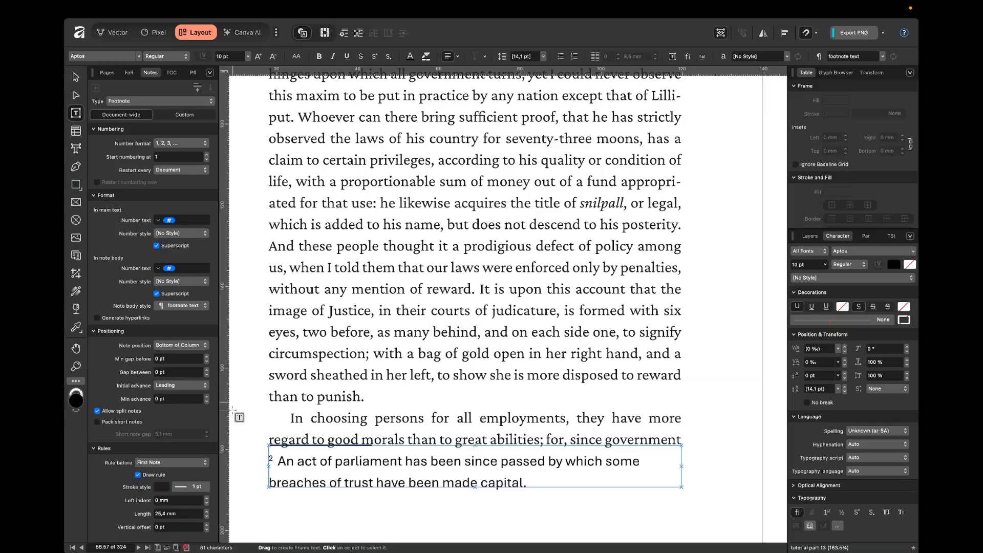
Select the whole act of parliament note text and format it in Crimson Pro at 8 pt.
{"action": "left_click_drag", "start_coordinate": [543, 484], "coordinate": [276, 463]}
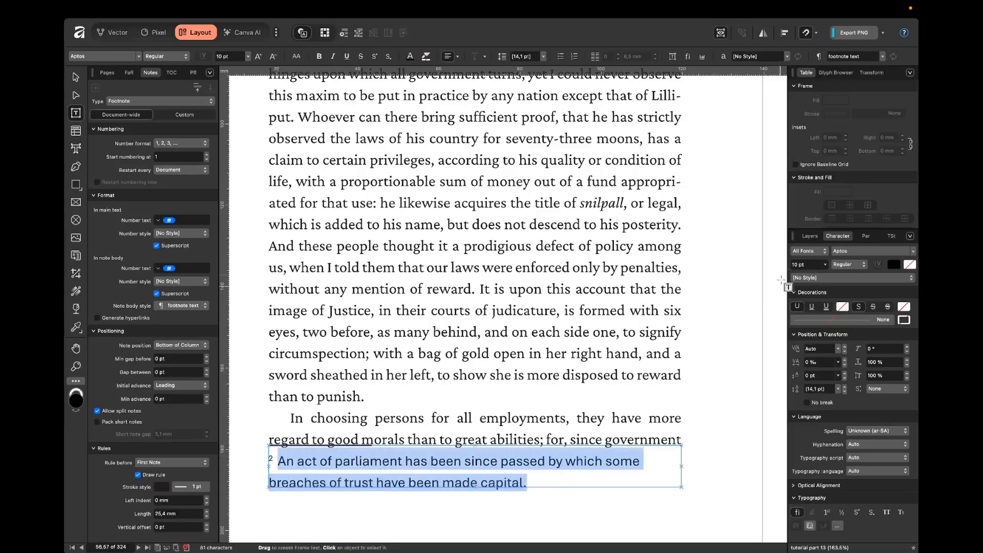
{"action": "left_click", "coordinate": [853, 251]}
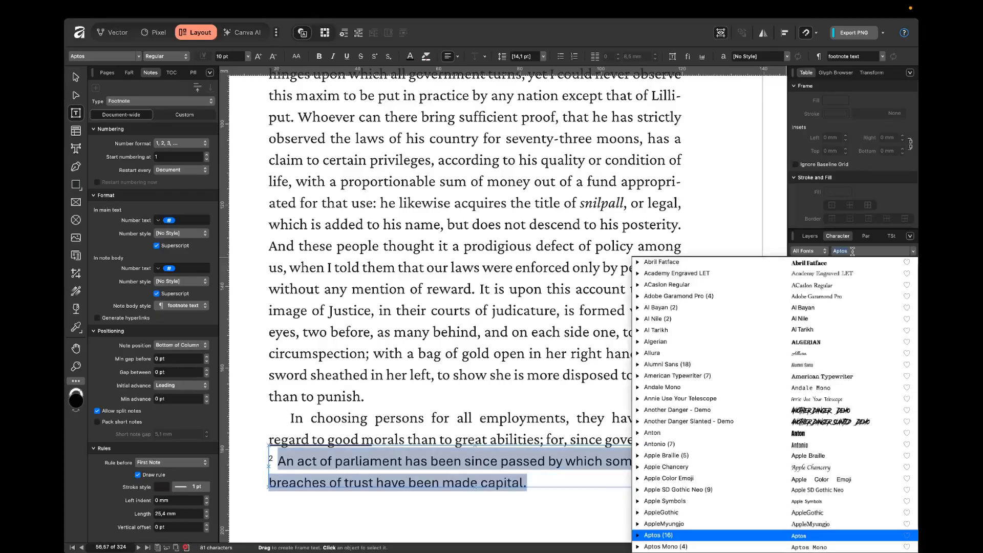
{"action": "type", "text": "crim"}
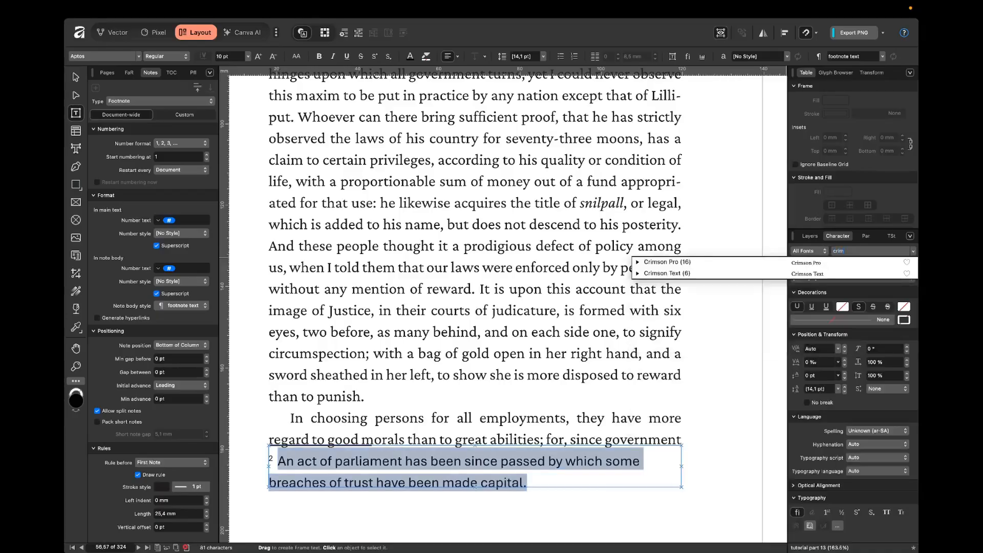
{"action": "left_click", "coordinate": [831, 264]}
{"action": "left_click", "coordinate": [803, 266]}
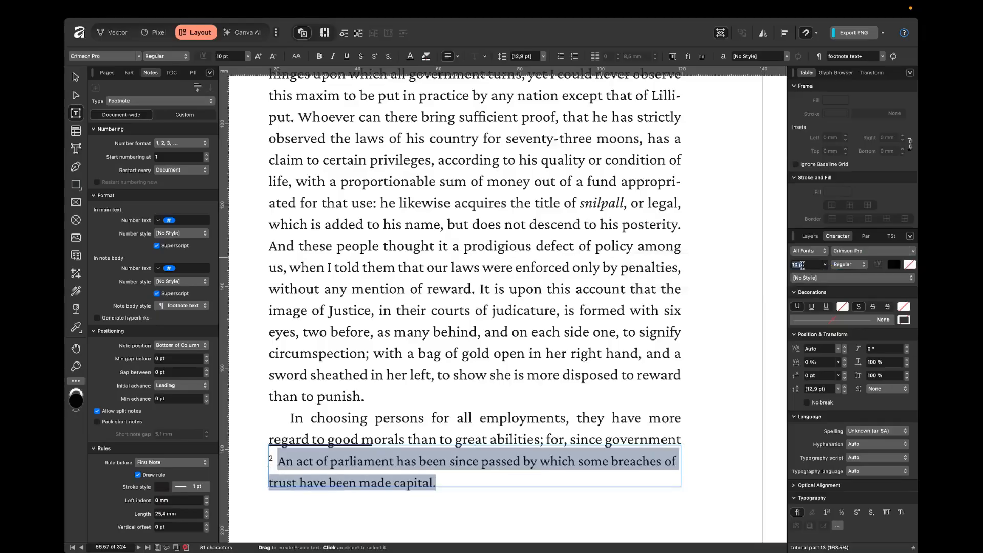
{"action": "type", "text": "8"}
{"action": "key", "text": "Return"}
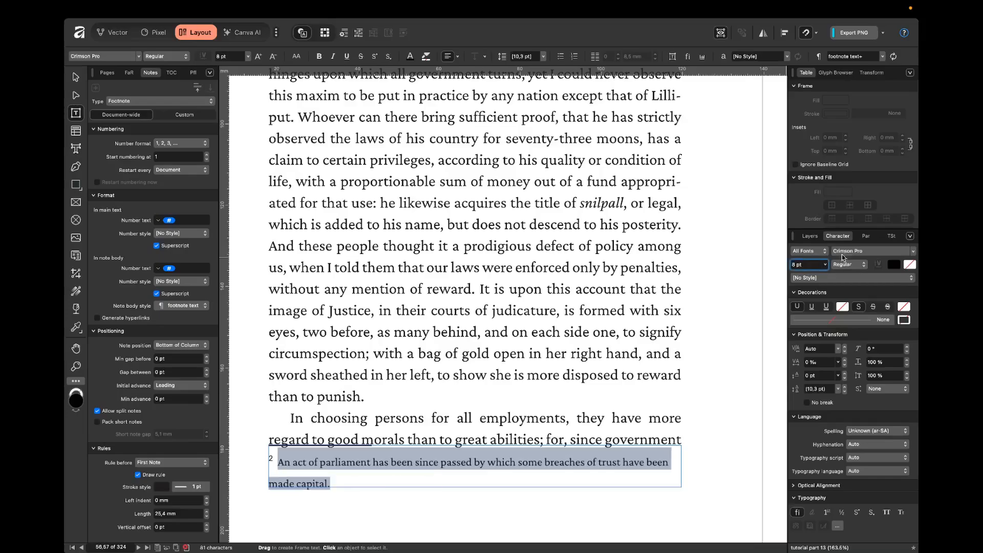
Set the selected note's leading to 9 pt and turn off its alignment to the baseline grid.
{"action": "left_click", "coordinate": [866, 236]}
{"action": "left_click", "coordinate": [908, 293]}
{"action": "left_click", "coordinate": [897, 317]}
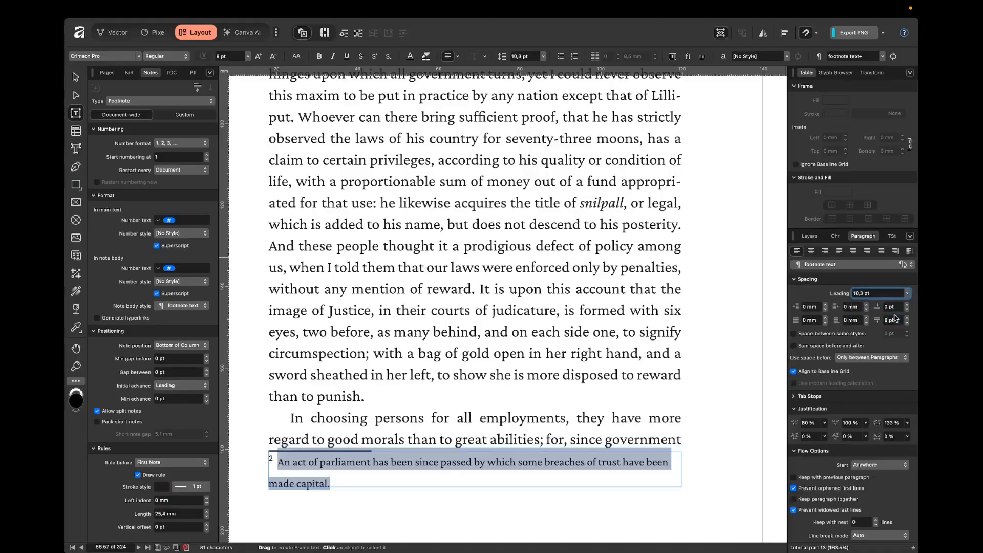
{"action": "left_click", "coordinate": [892, 295]}
{"action": "type", "text": "9"}
{"action": "key", "text": "Return"}
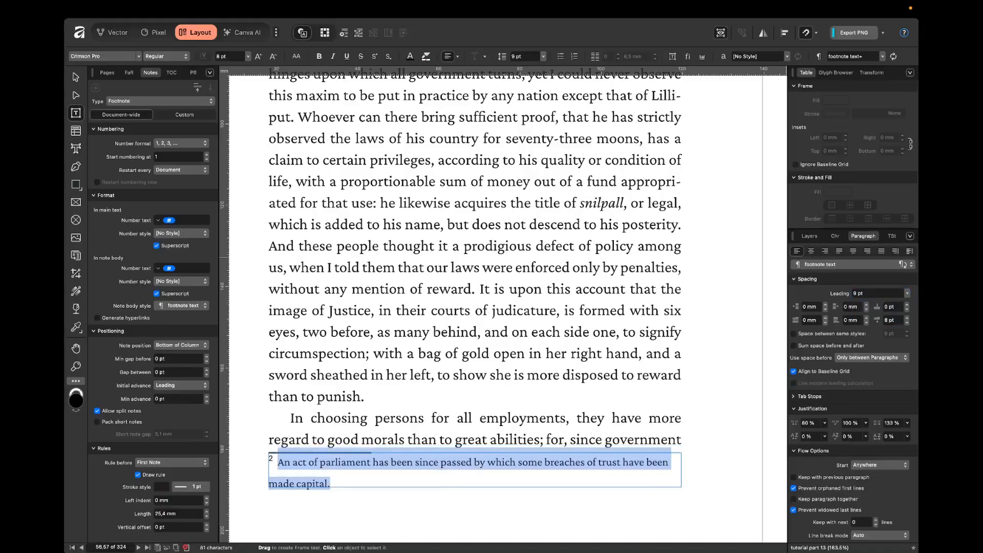
{"action": "left_click", "coordinate": [805, 372]}
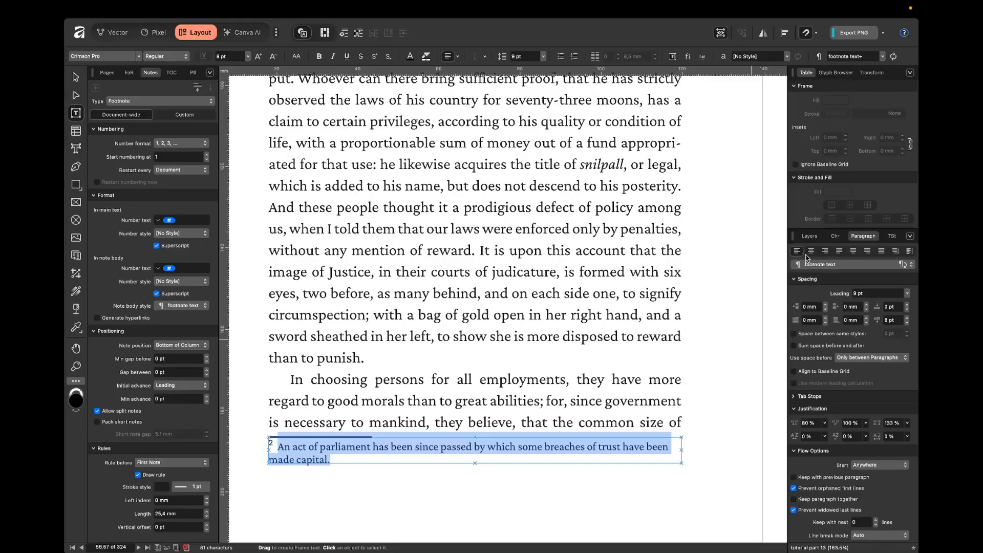
Update the footnote text paragraph style with the act of parliament note's new formatting, and deselect the note.
{"action": "scroll", "coordinate": [917, 420], "scroll_direction": "down", "scroll_amount": 10}
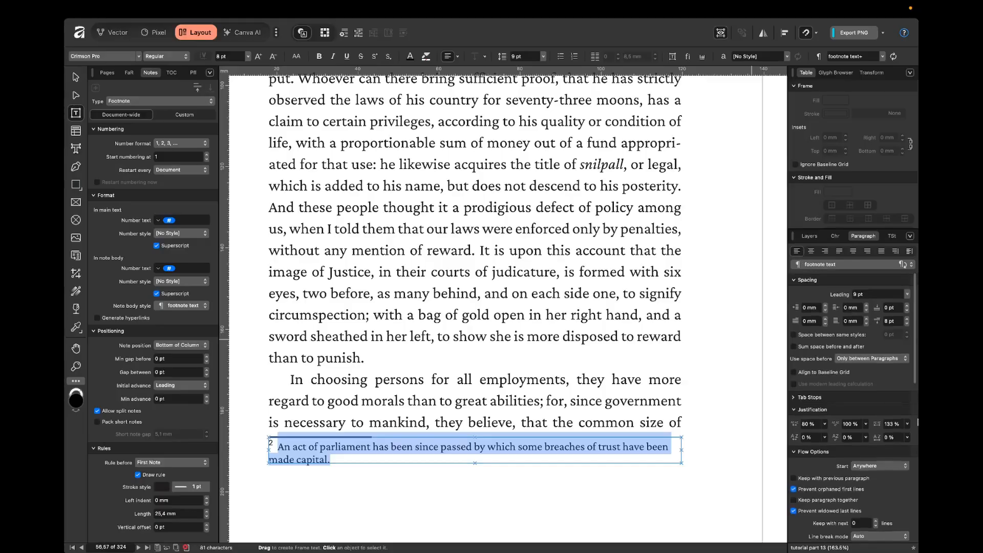
{"action": "scroll", "coordinate": [918, 450], "scroll_direction": "down", "scroll_amount": 3}
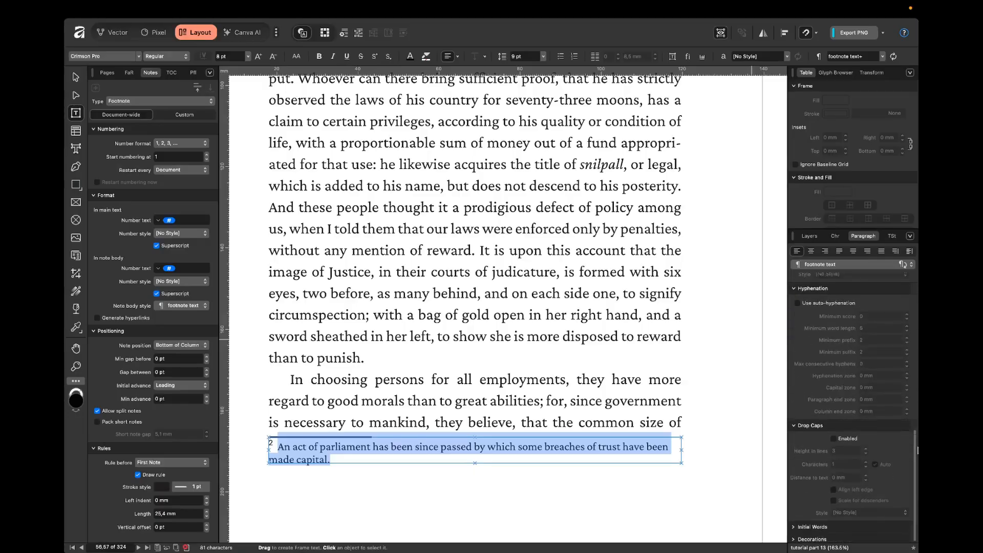
{"action": "scroll", "coordinate": [916, 451], "scroll_direction": "up", "scroll_amount": 12}
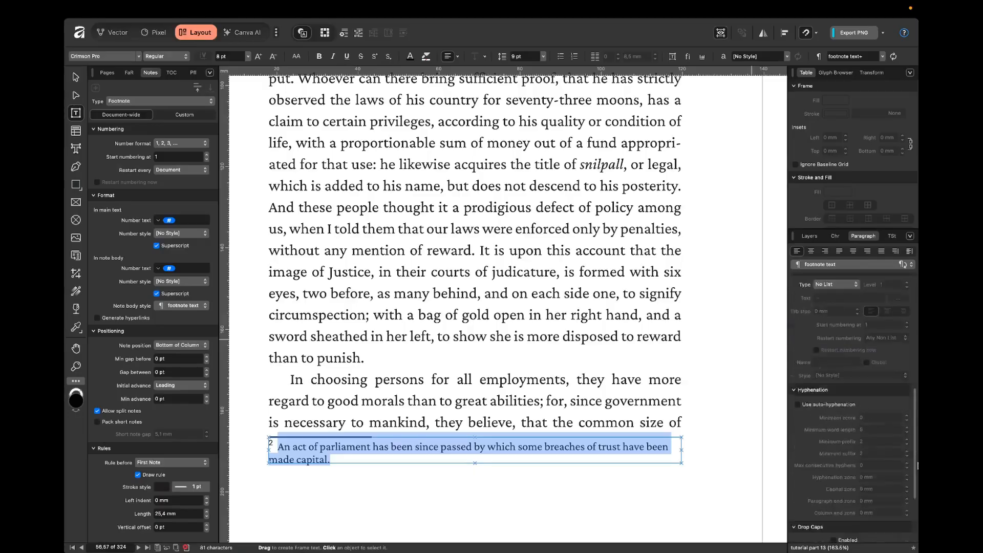
{"action": "left_click", "coordinate": [646, 448]}
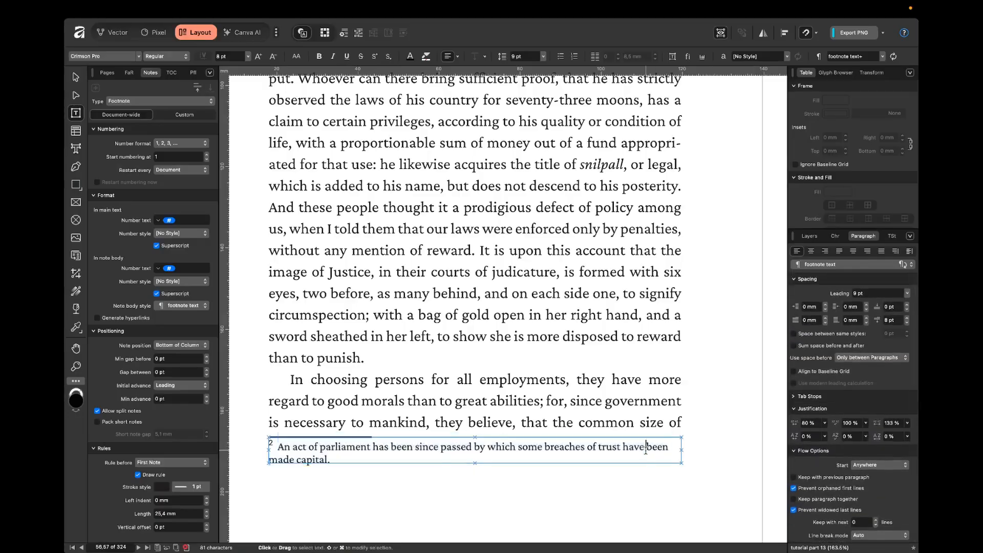
{"action": "left_click", "coordinate": [904, 264]}
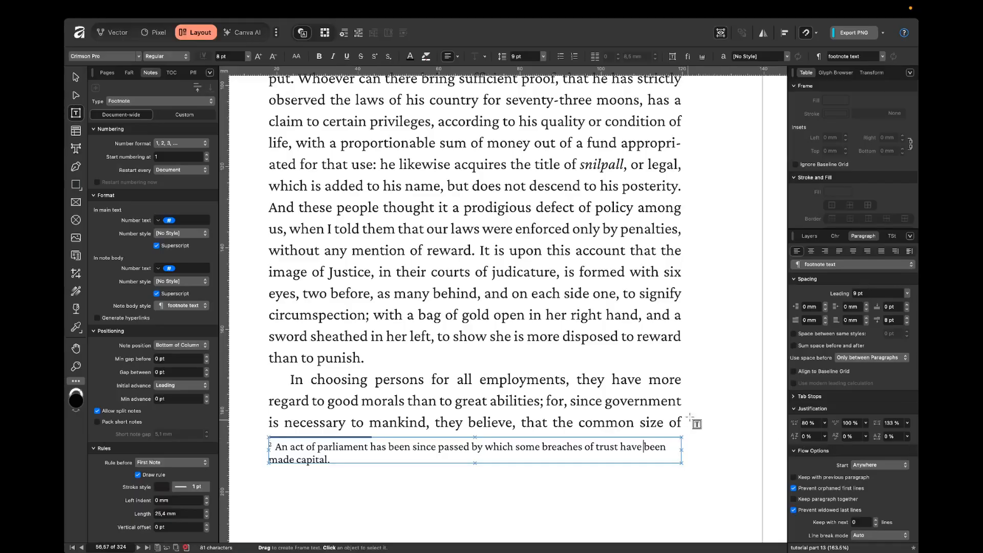
{"action": "left_click", "coordinate": [702, 495]}
Go back to the Chapter II footnote about the stang on pages 20,21 and check its formatting.
{"action": "scroll", "coordinate": [651, 344], "scroll_direction": "down", "scroll_amount": 5}
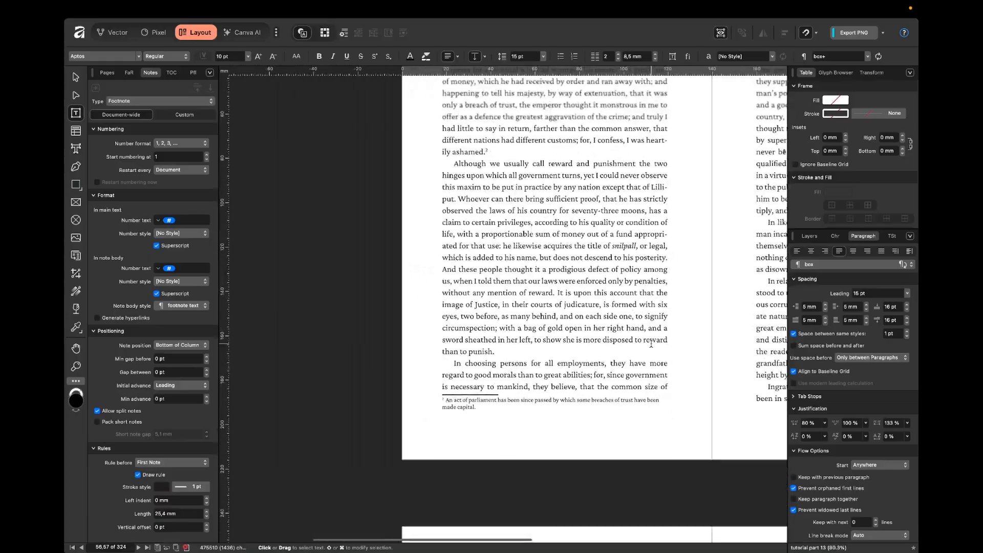
{"action": "scroll", "coordinate": [613, 339], "scroll_direction": "up", "scroll_amount": 12}
{"action": "scroll", "coordinate": [608, 338], "scroll_direction": "up", "scroll_amount": 20}
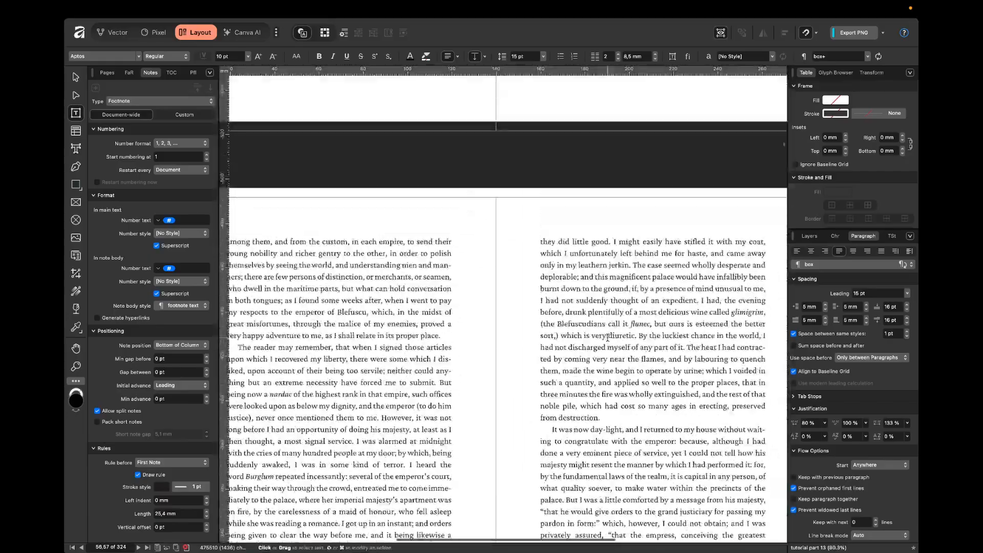
{"action": "scroll", "coordinate": [609, 337], "scroll_direction": "up", "scroll_amount": 12}
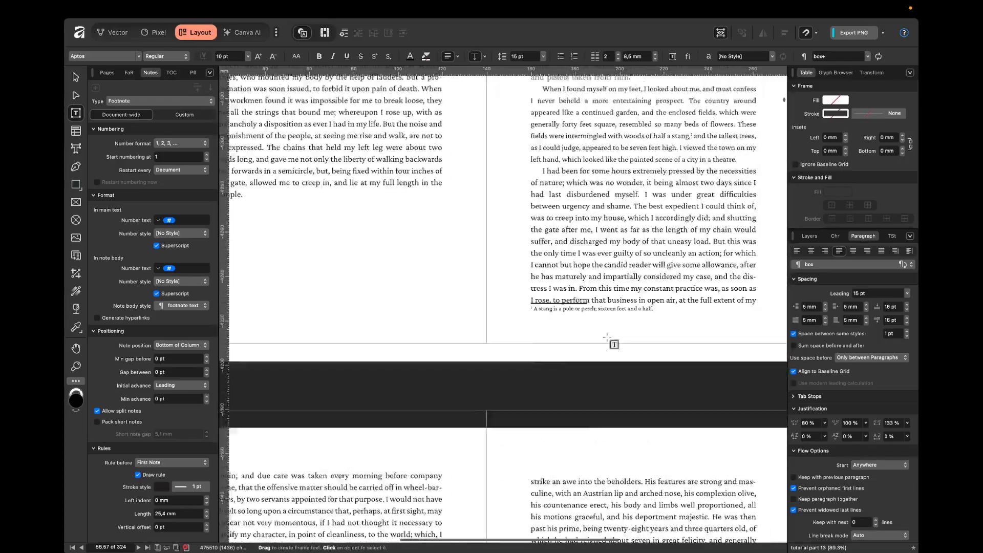
{"action": "left_click", "coordinate": [619, 425]}
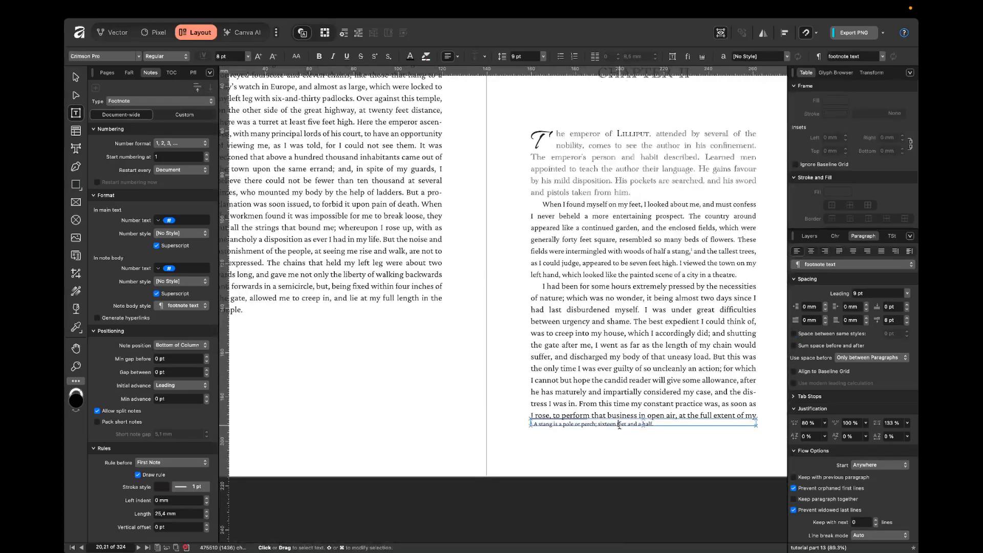
{"action": "scroll", "coordinate": [635, 424], "scroll_direction": "up", "scroll_amount": 1}
{"action": "scroll", "coordinate": [633, 424], "scroll_direction": "up", "scroll_amount": 4}
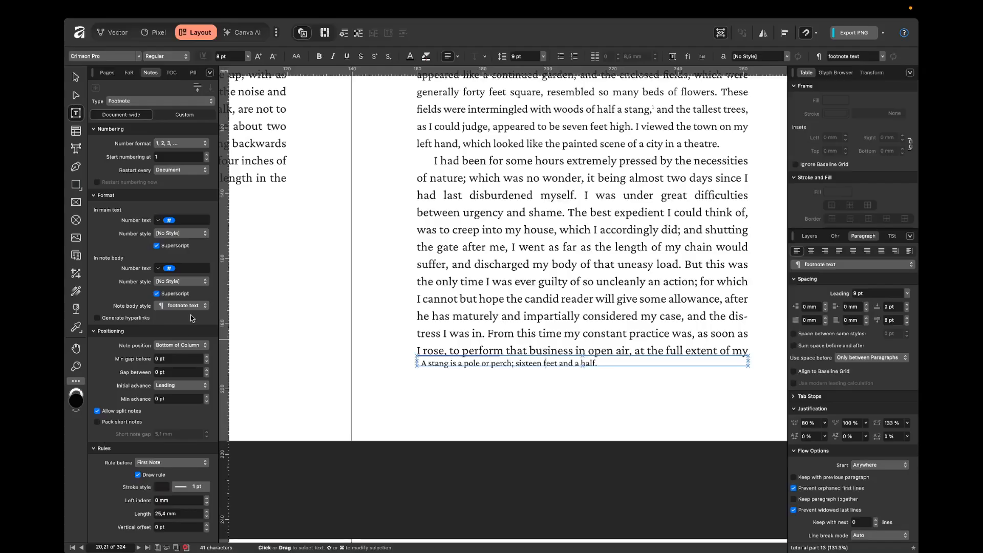
Keep the note position at Bottom of Column and set the minimum gap before the footnotes to 3 pt.
{"action": "left_click", "coordinate": [185, 346]}
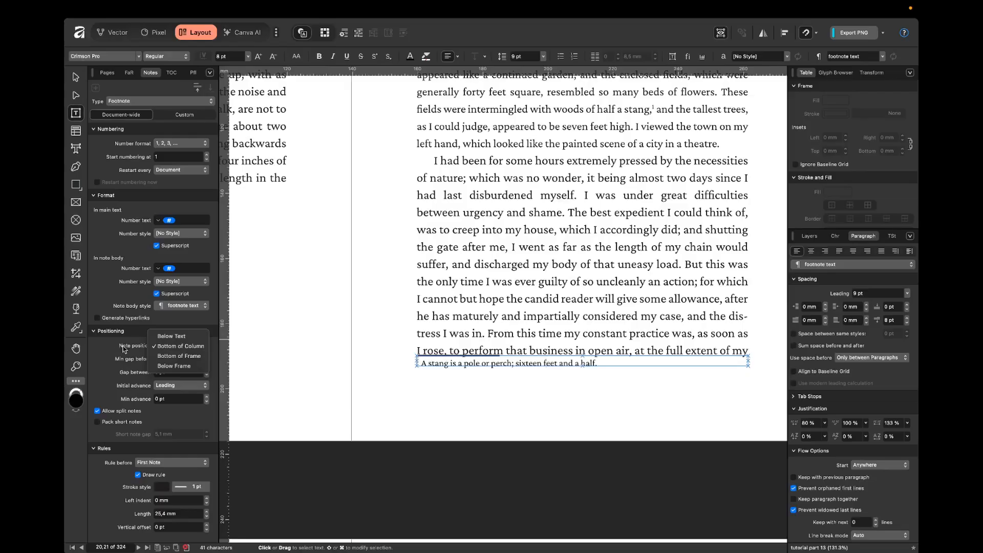
{"action": "left_click", "coordinate": [128, 347]}
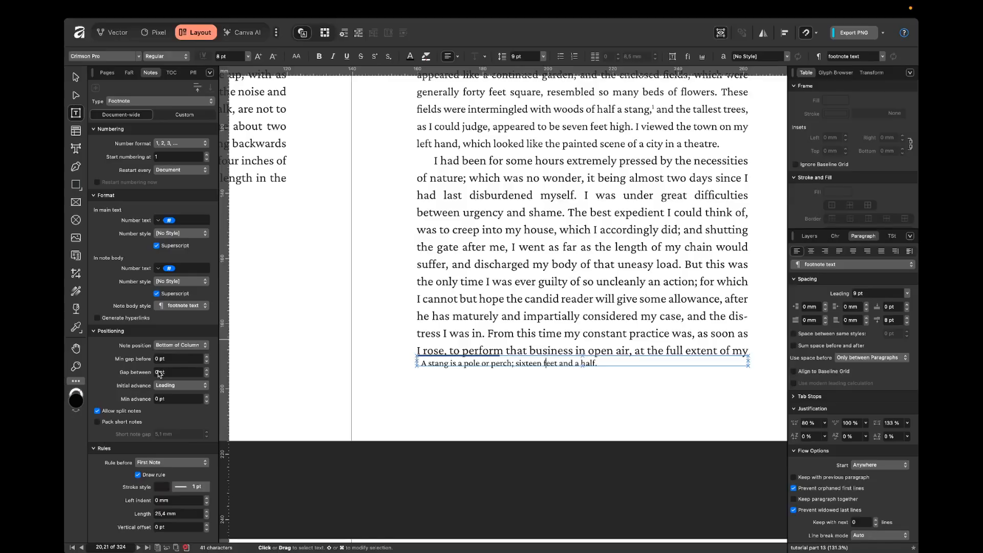
{"action": "left_click", "coordinate": [455, 361]}
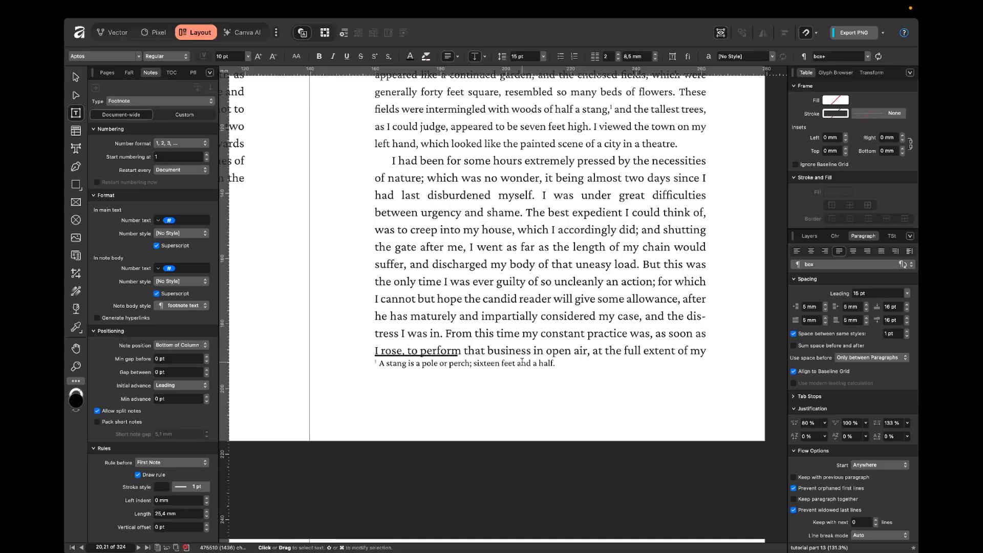
{"action": "key", "text": "Escape"}
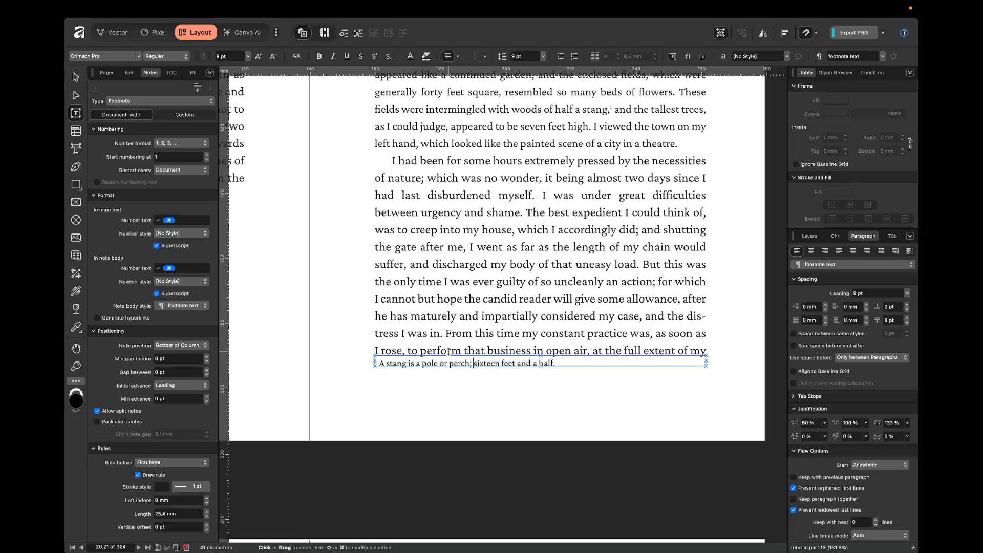
{"action": "left_click", "coordinate": [207, 357]}
{"action": "left_click", "coordinate": [208, 358]}
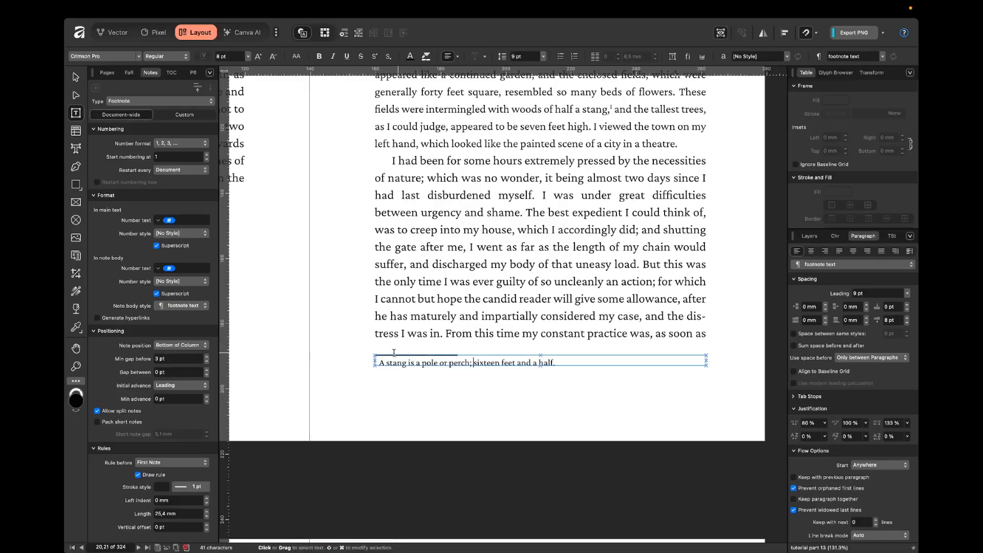
{"action": "left_click", "coordinate": [324, 355]}
{"action": "left_click", "coordinate": [425, 348]}
{"action": "scroll", "coordinate": [425, 348], "scroll_direction": "up", "scroll_amount": 3}
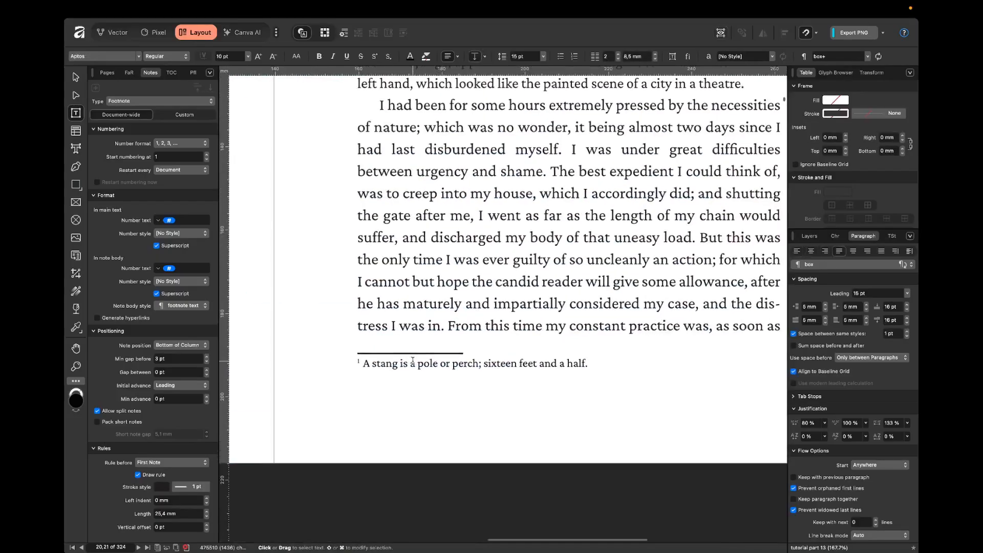
{"action": "scroll", "coordinate": [428, 344], "scroll_direction": "down", "scroll_amount": 5}
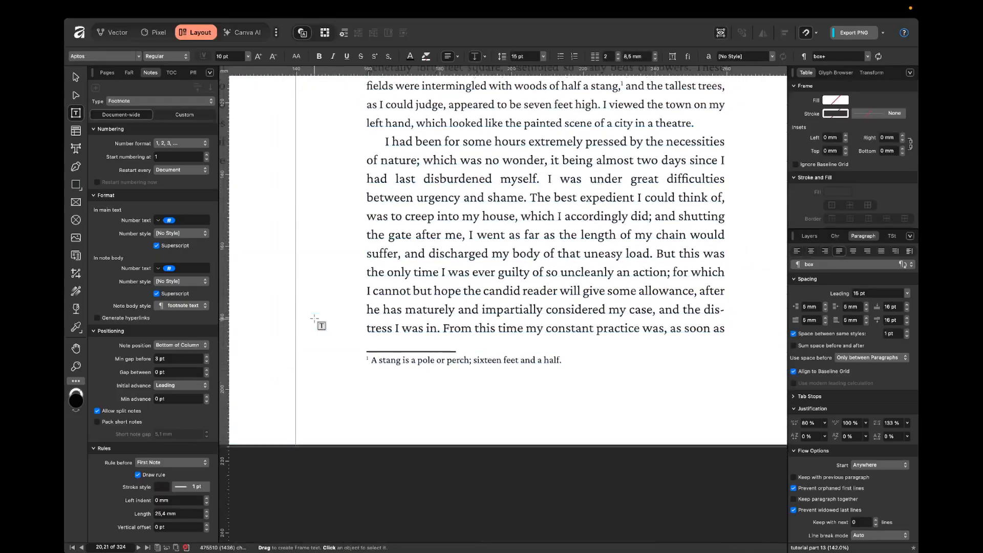
{"action": "scroll", "coordinate": [315, 318], "scroll_direction": "up", "scroll_amount": 3}
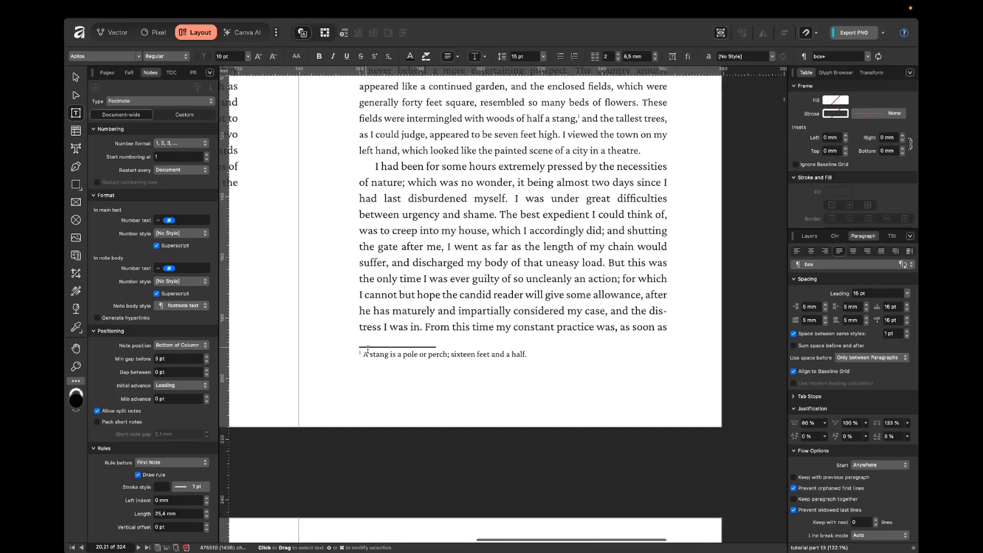
Turn off the option that allows footnotes to split, starting from the stang note, and check the note on the page.
{"action": "left_click", "coordinate": [375, 354]}
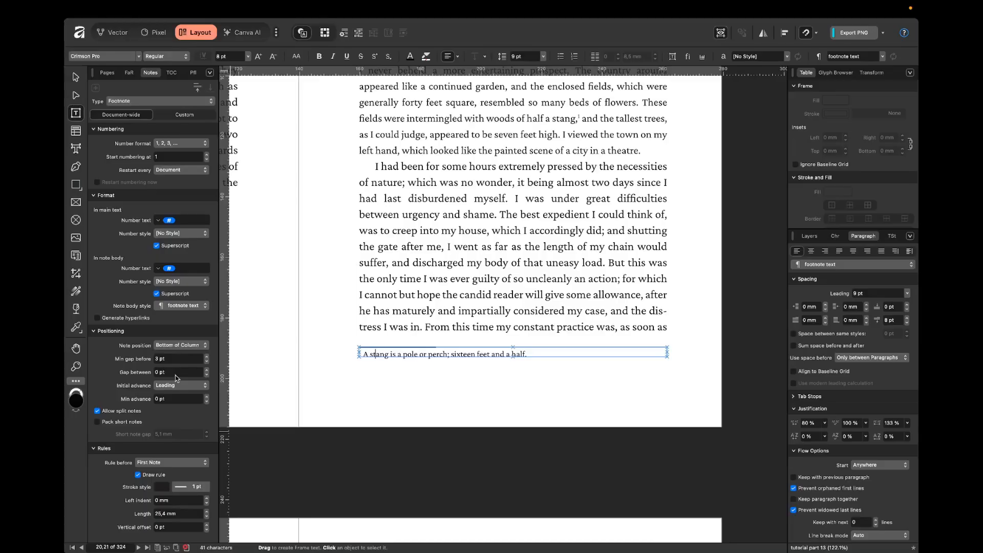
{"action": "scroll", "coordinate": [175, 375], "scroll_direction": "up", "scroll_amount": 3}
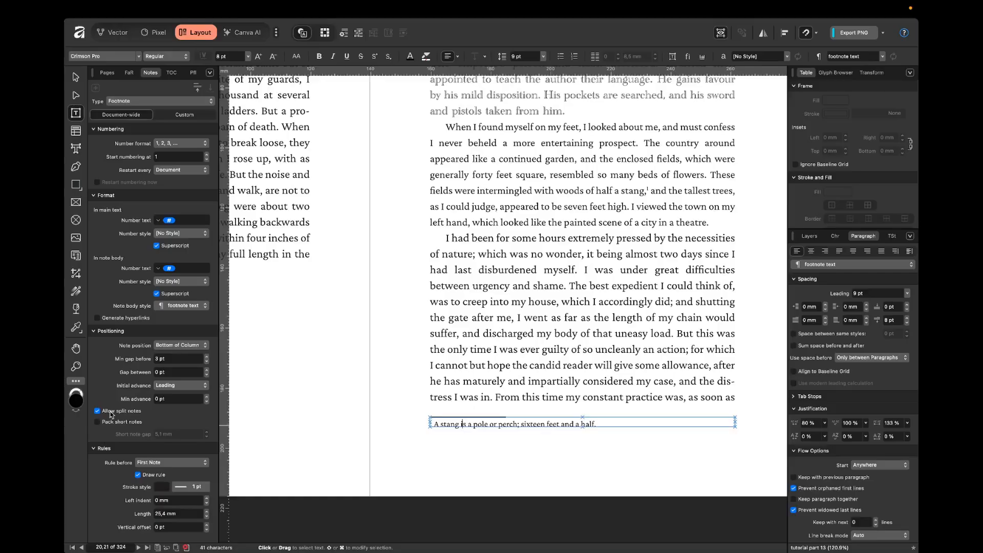
{"action": "left_click", "coordinate": [417, 425]}
{"action": "left_click", "coordinate": [475, 424]}
{"action": "left_click", "coordinate": [121, 413]}
{"action": "scroll", "coordinate": [384, 408], "scroll_direction": "down", "scroll_amount": 1}
{"action": "left_click", "coordinate": [384, 408]}
{"action": "scroll", "coordinate": [453, 412], "scroll_direction": "up", "scroll_amount": 3}
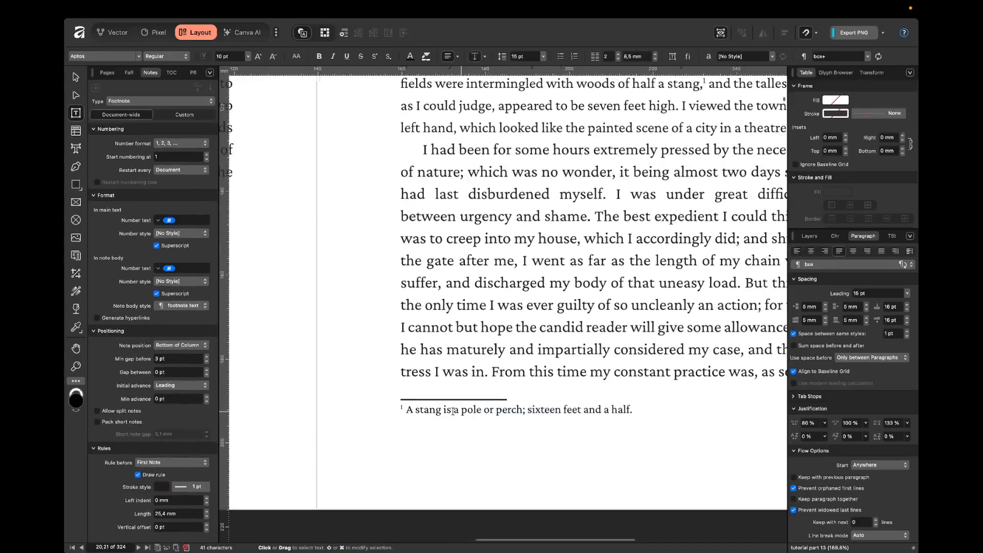
Set the stroke width of the footnote rule to 0,5 pt and check the thinner line above the stang note.
{"action": "left_click", "coordinate": [441, 409]}
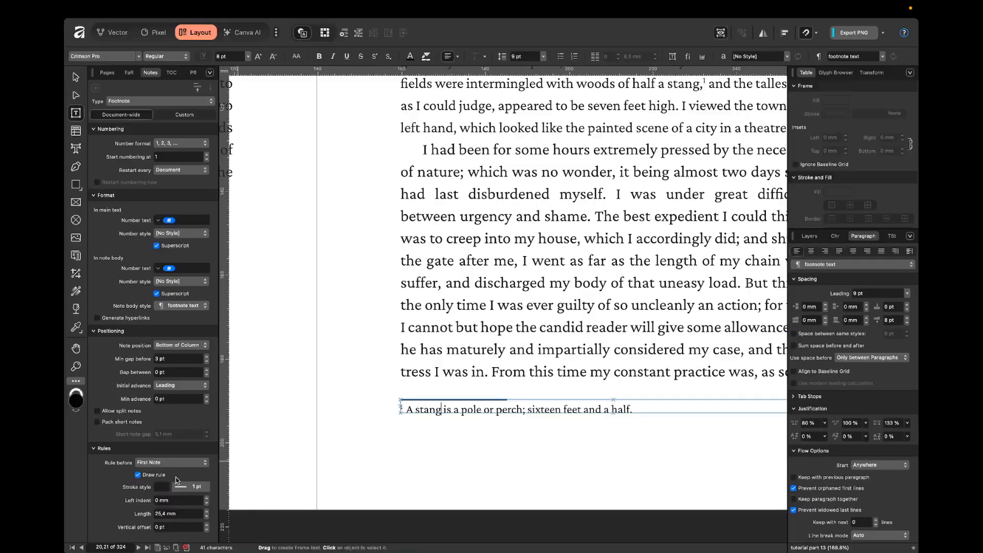
{"action": "left_click", "coordinate": [185, 491]}
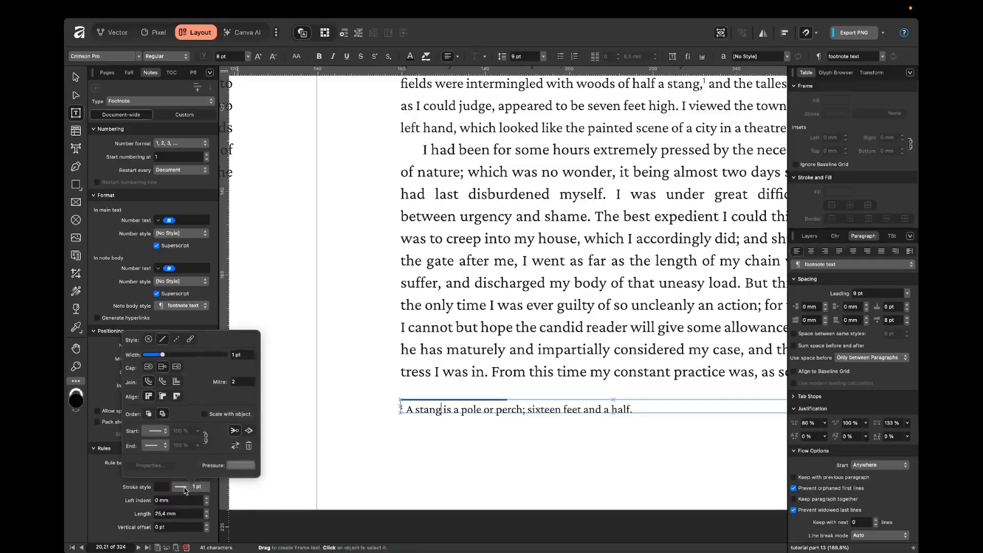
{"action": "type", "text": ","}
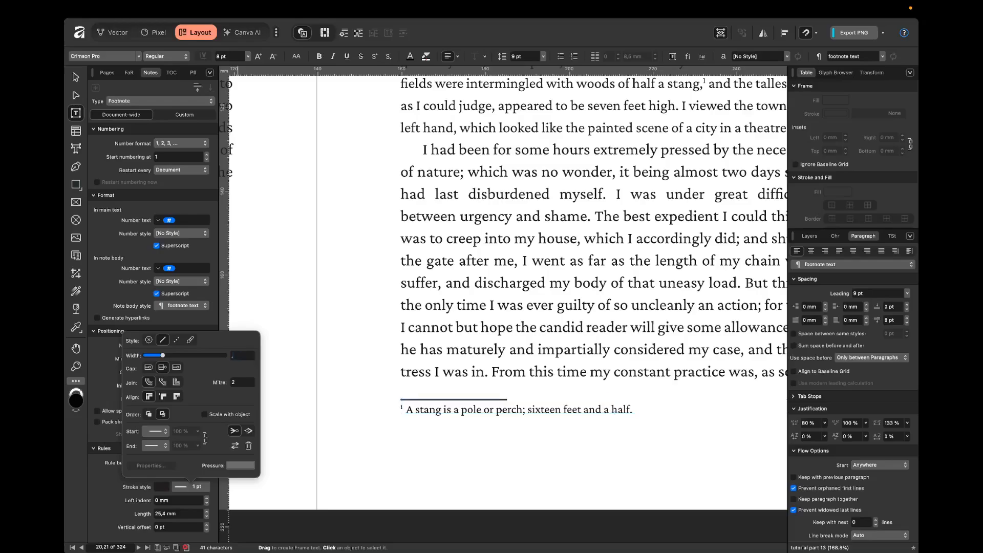
{"action": "key", "text": "Return"}
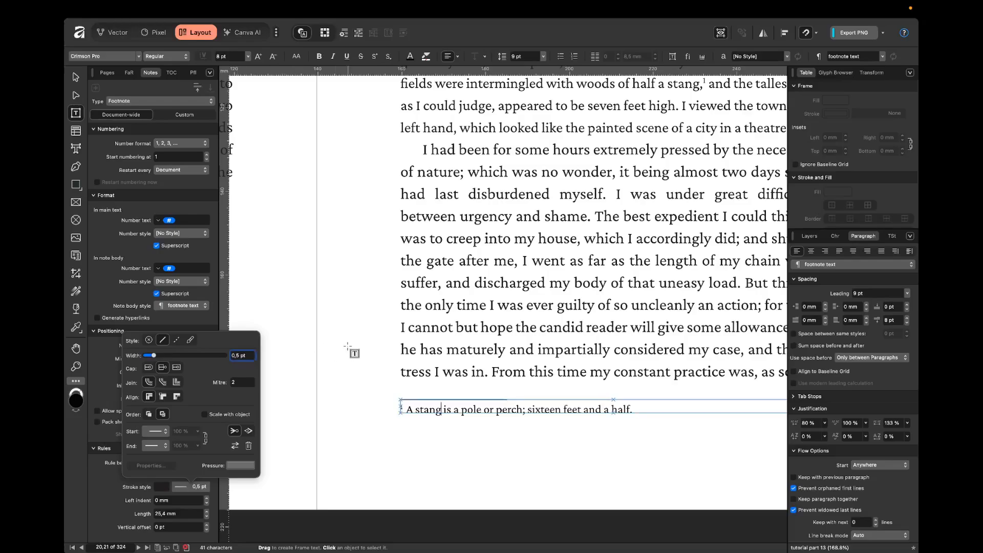
{"action": "left_click", "coordinate": [348, 347]}
{"action": "scroll", "coordinate": [348, 346], "scroll_direction": "down", "scroll_amount": 5}
{"action": "scroll", "coordinate": [379, 435], "scroll_direction": "up", "scroll_amount": 5}
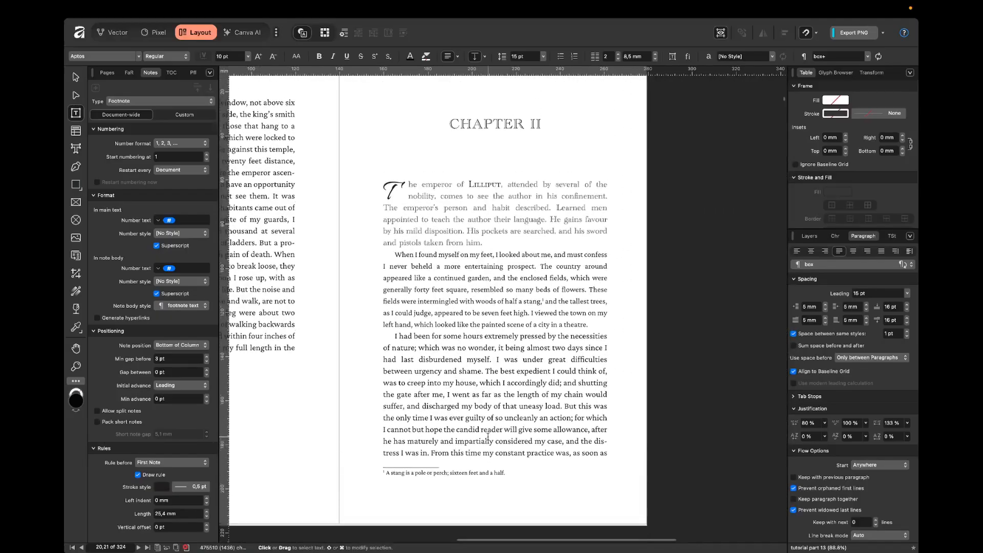
{"action": "scroll", "coordinate": [454, 484], "scroll_direction": "up", "scroll_amount": 3}
{"action": "scroll", "coordinate": [456, 485], "scroll_direction": "down", "scroll_amount": 1}
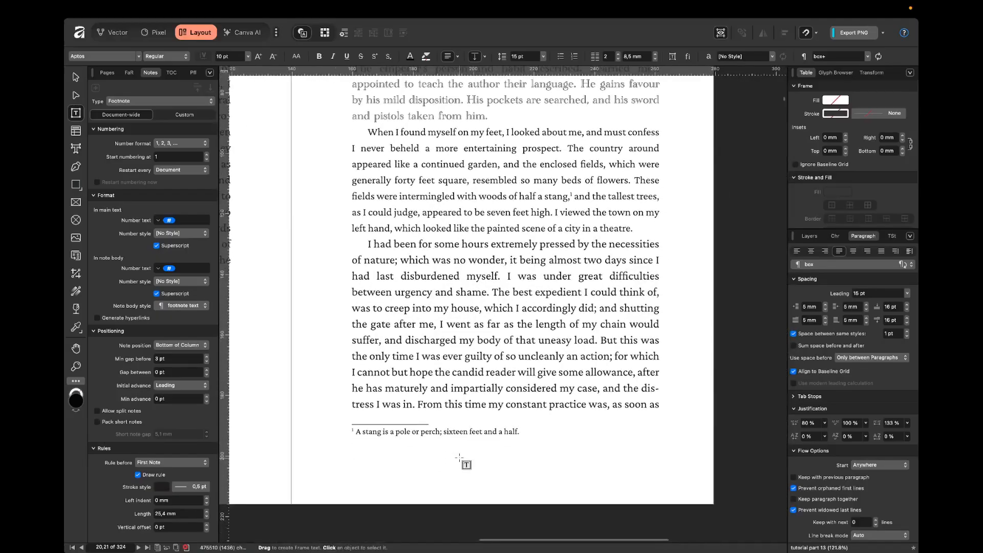
Turn off drawing of the rule before the first footnote and check the page without it.
{"action": "left_click", "coordinate": [410, 459]}
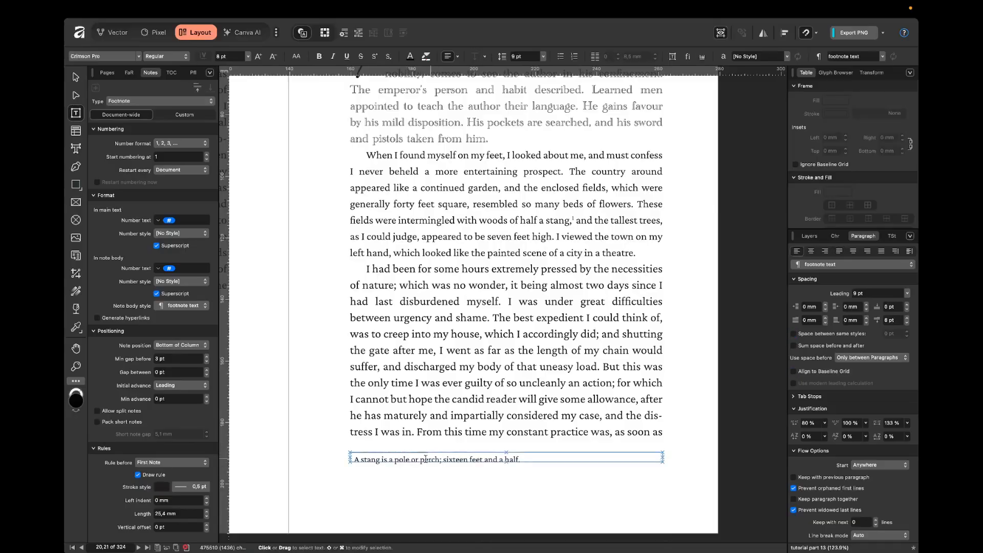
{"action": "left_click", "coordinate": [316, 417]}
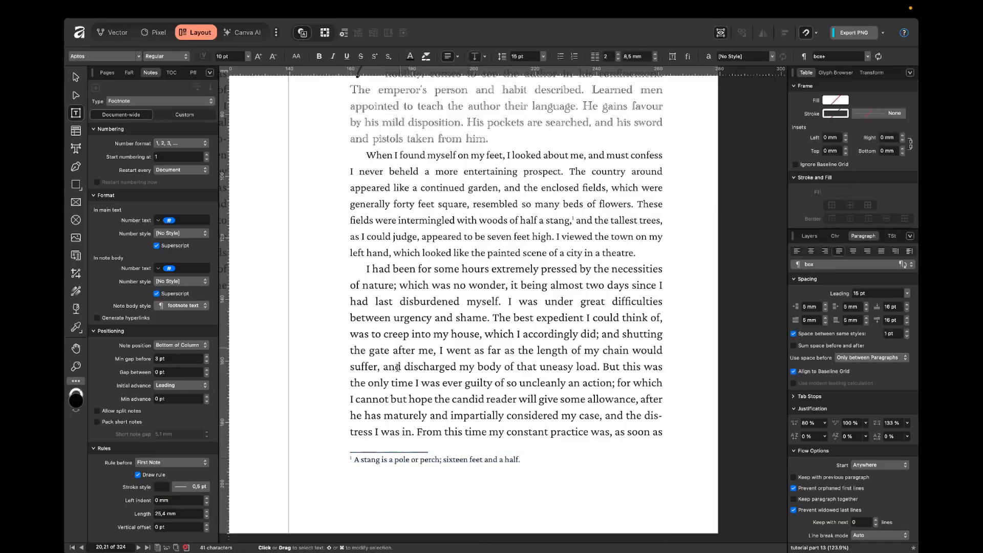
{"action": "left_click", "coordinate": [402, 459]}
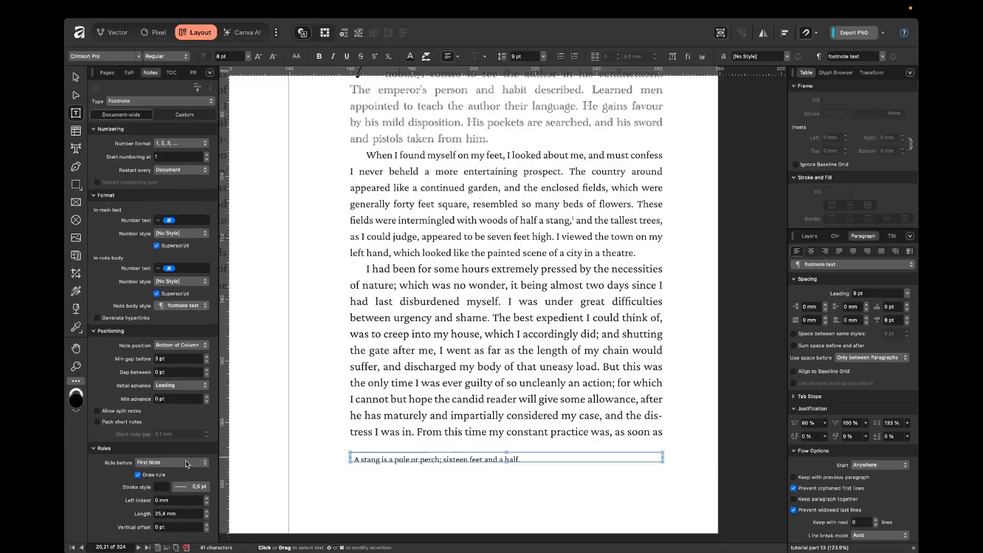
{"action": "left_click", "coordinate": [145, 476]}
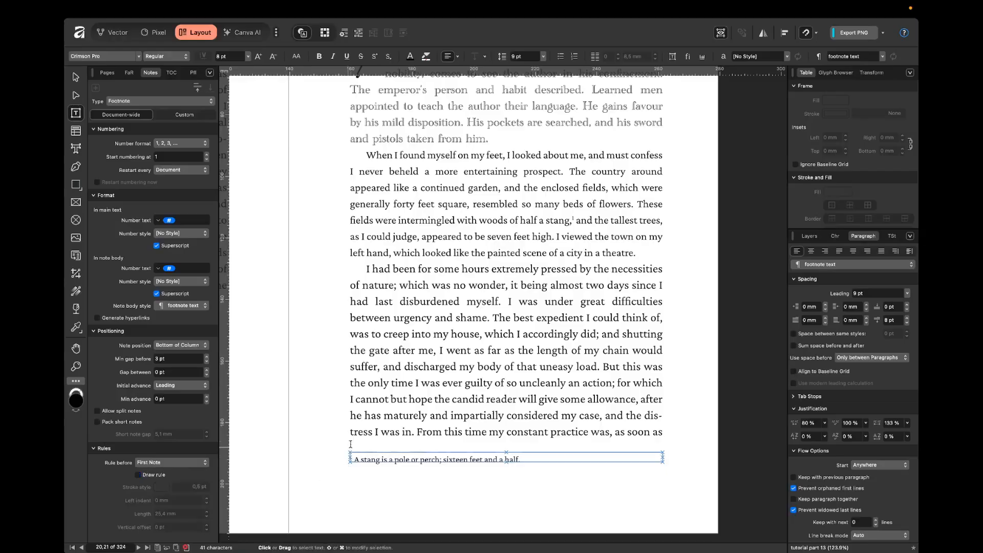
{"action": "left_click", "coordinate": [378, 520]}
{"action": "scroll", "coordinate": [464, 476], "scroll_direction": "down", "scroll_amount": 3}
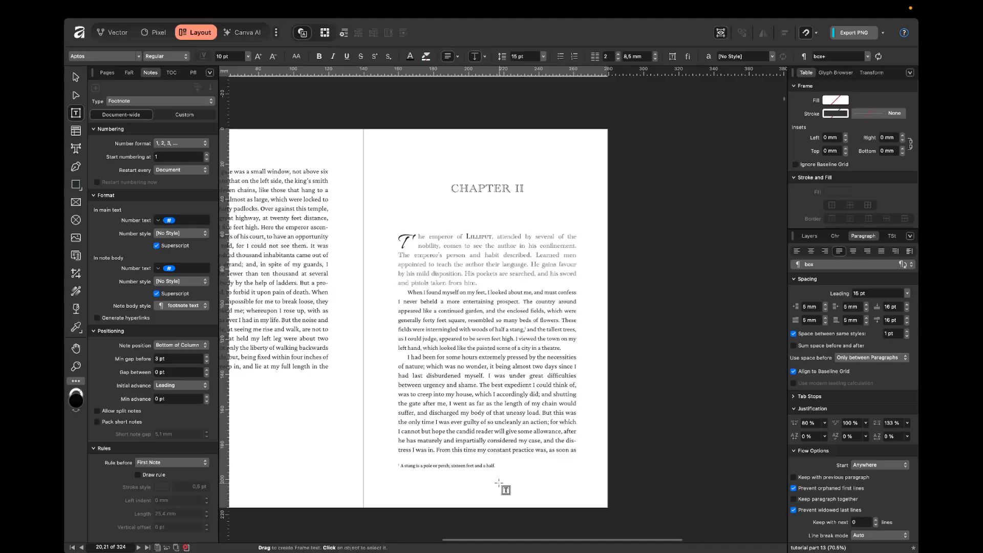
{"action": "scroll", "coordinate": [504, 487], "scroll_direction": "up", "scroll_amount": 2}
Set the minimum gap before the footnotes to 16 pt and check the spacing above the stang note.
{"action": "left_click", "coordinate": [447, 454]}
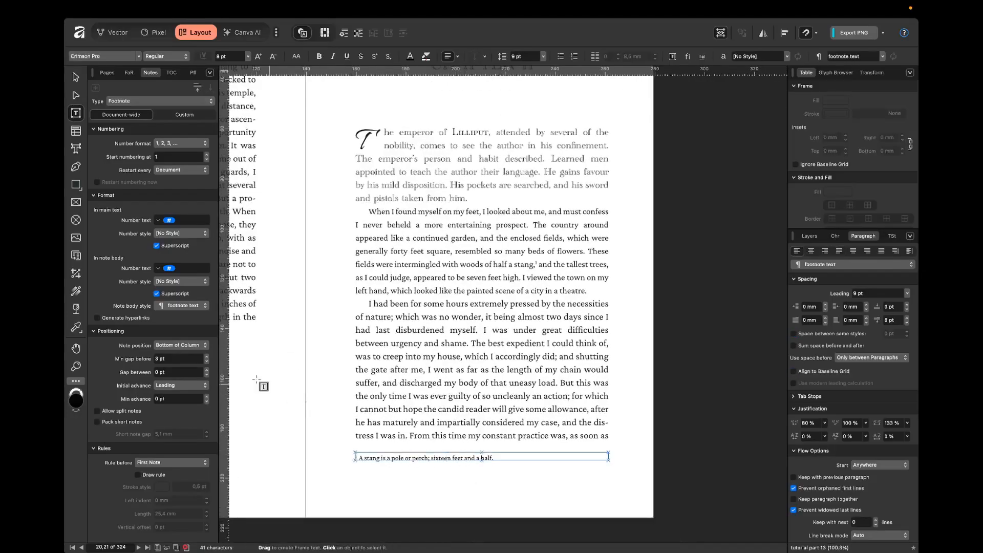
{"action": "type", "text": "16"}
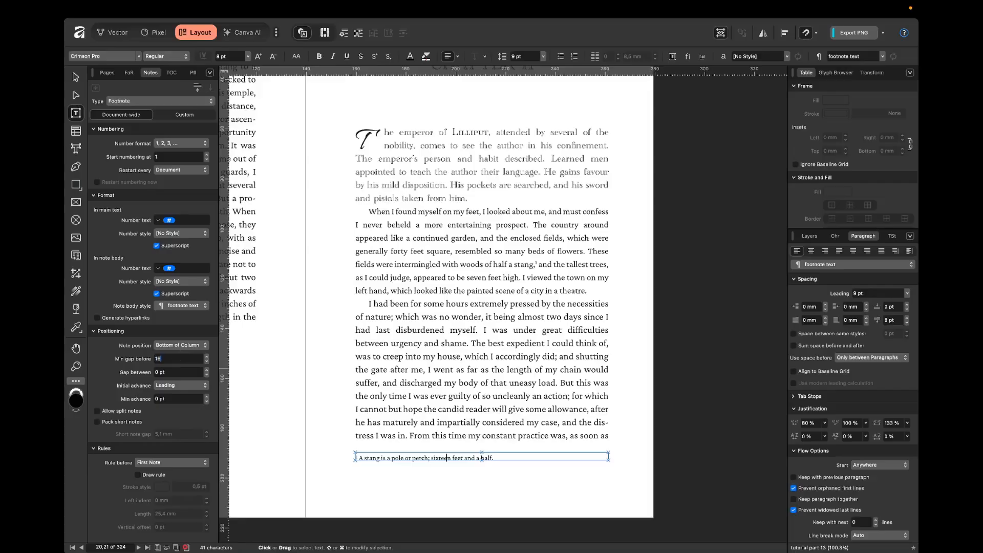
{"action": "left_click", "coordinate": [344, 380]}
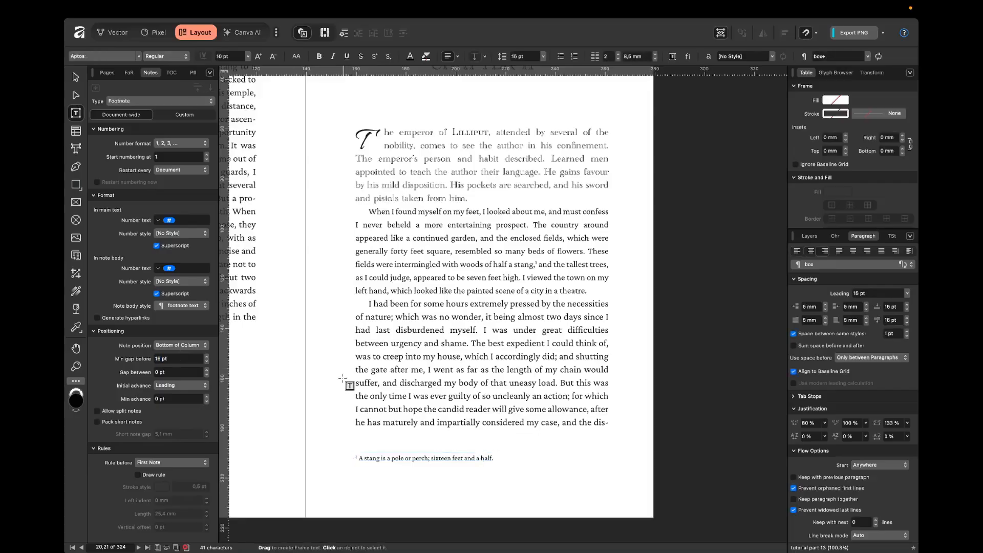
{"action": "scroll", "coordinate": [450, 462], "scroll_direction": "up", "scroll_amount": 1}
{"action": "scroll", "coordinate": [423, 502], "scroll_direction": "up", "scroll_amount": 2}
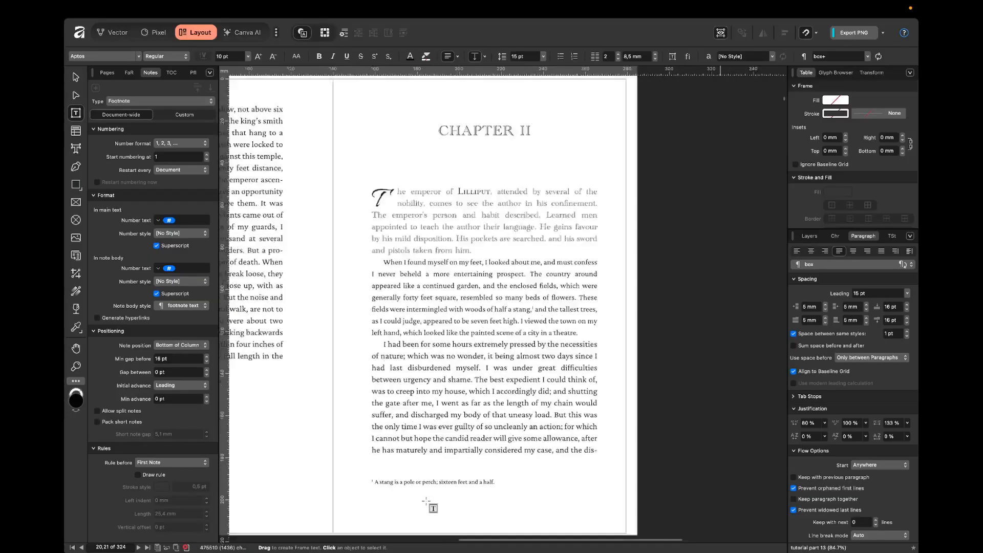
Turn the footnote rule back on and set the minimum gap before the footnotes back to 3 pt.
{"action": "left_click", "coordinate": [453, 478]}
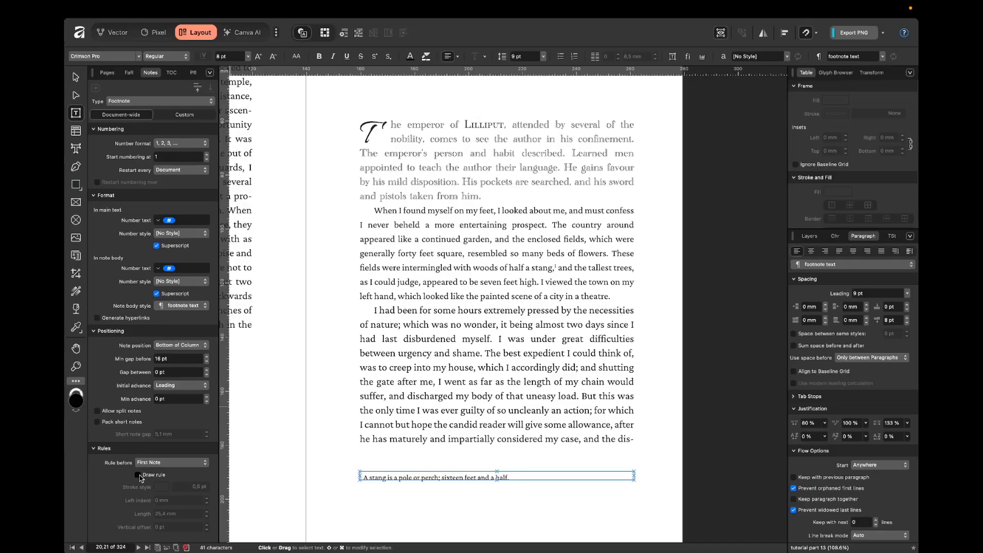
{"action": "left_click", "coordinate": [183, 358]}
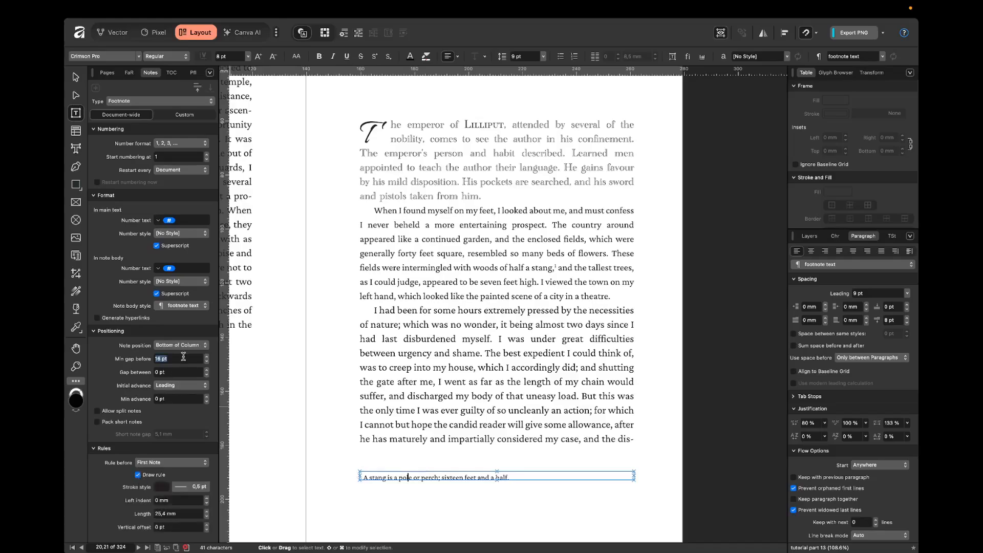
{"action": "key", "text": "Return"}
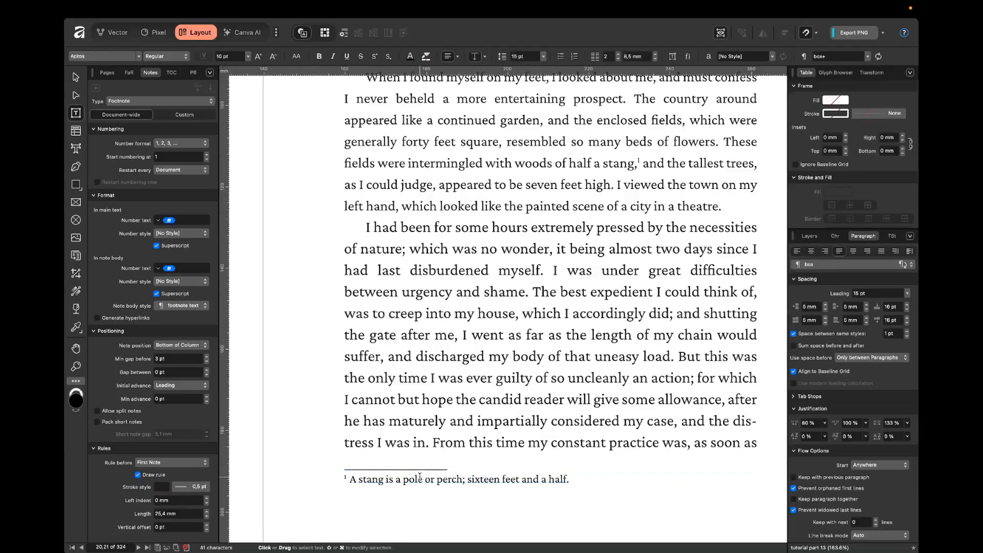
Try a length of 10 mm for the footnote rule, check it on the page, and undo the change.
{"action": "left_click", "coordinate": [420, 477]}
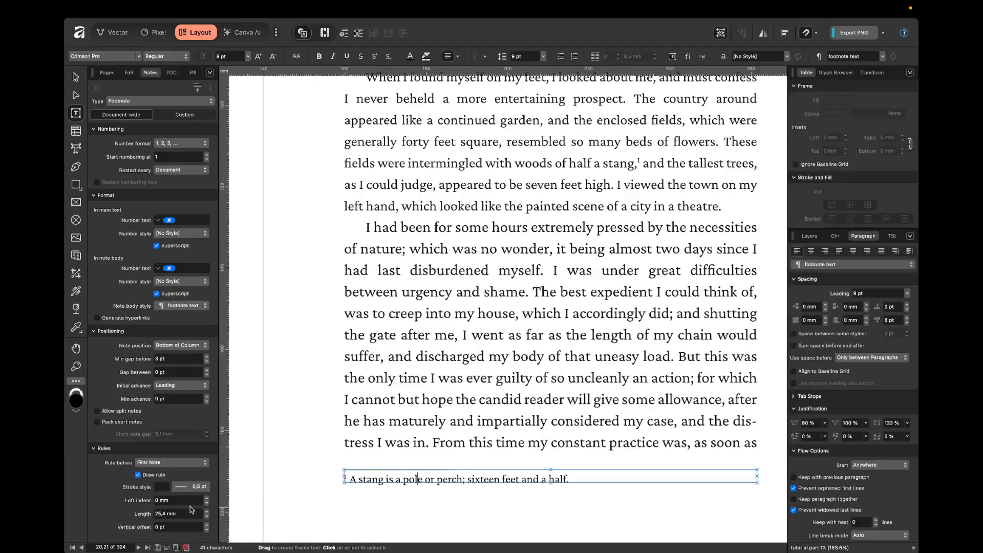
{"action": "left_click", "coordinate": [183, 513]}
{"action": "type", "text": "10"}
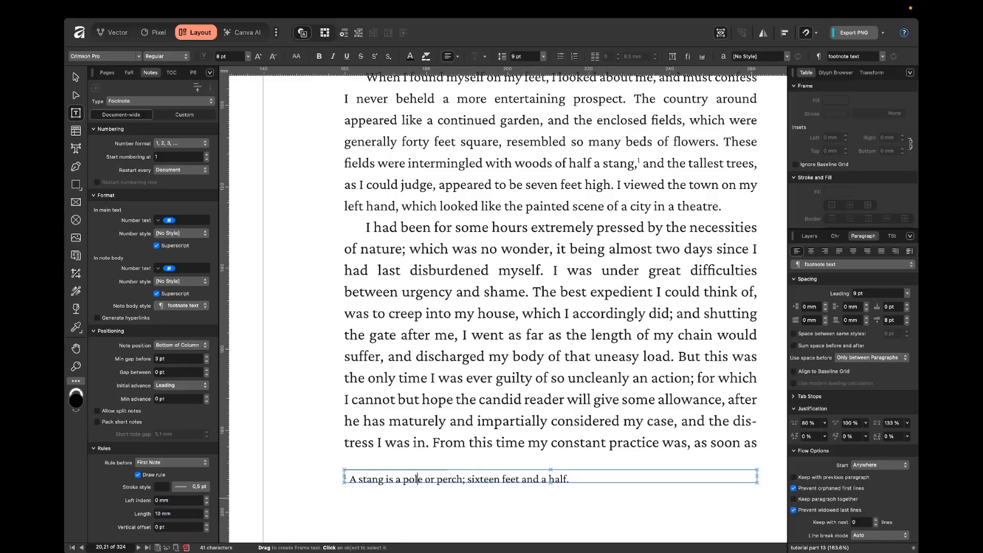
{"action": "left_click", "coordinate": [331, 435]}
{"action": "scroll", "coordinate": [368, 470], "scroll_direction": "left", "scroll_amount": 1}
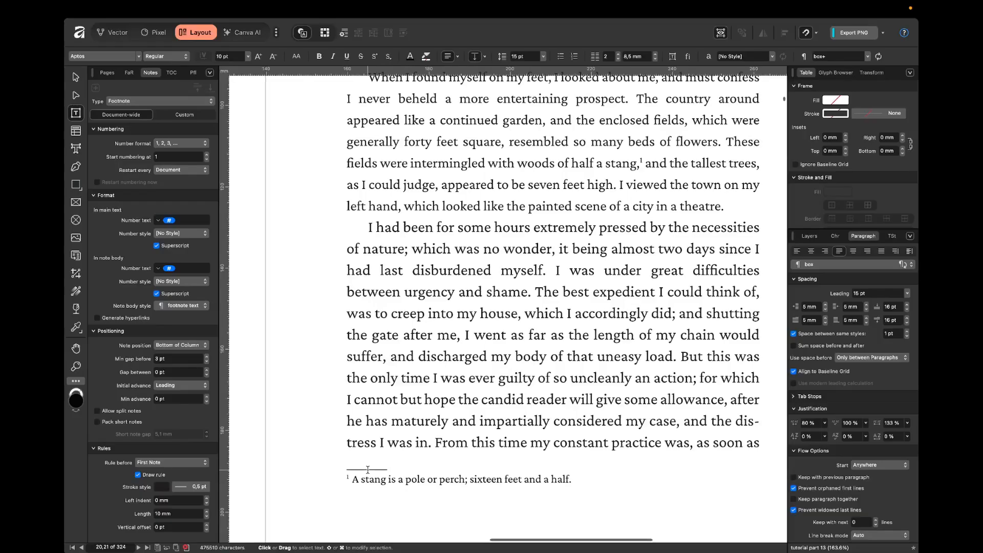
{"action": "left_click", "coordinate": [420, 479]}
{"action": "key", "text": "super+z"}
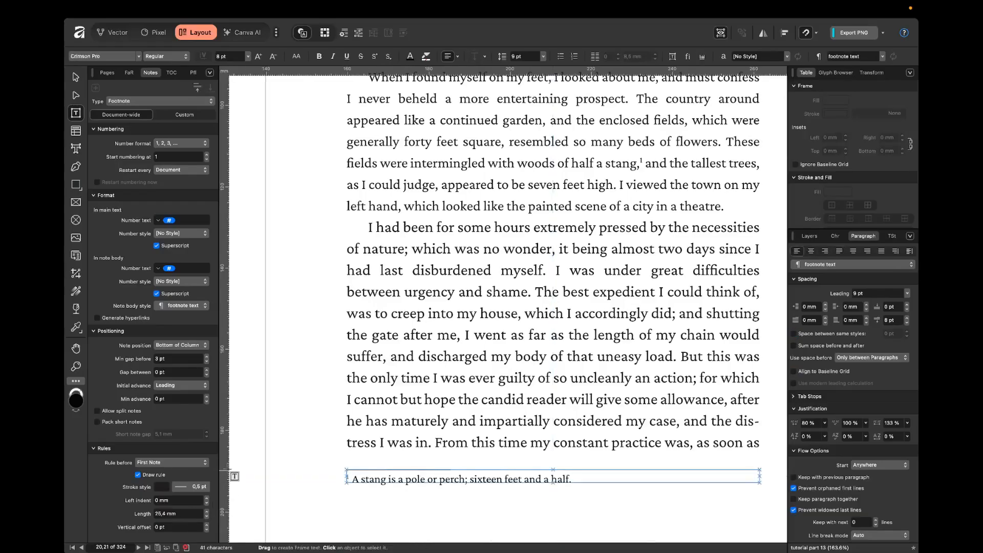
Try a left indent of 5 mm for the footnote rule, check it, and set the indent back to 0 mm.
{"action": "left_click", "coordinate": [191, 500]}
{"action": "type", "text": "5"}
{"action": "left_click", "coordinate": [306, 461]}
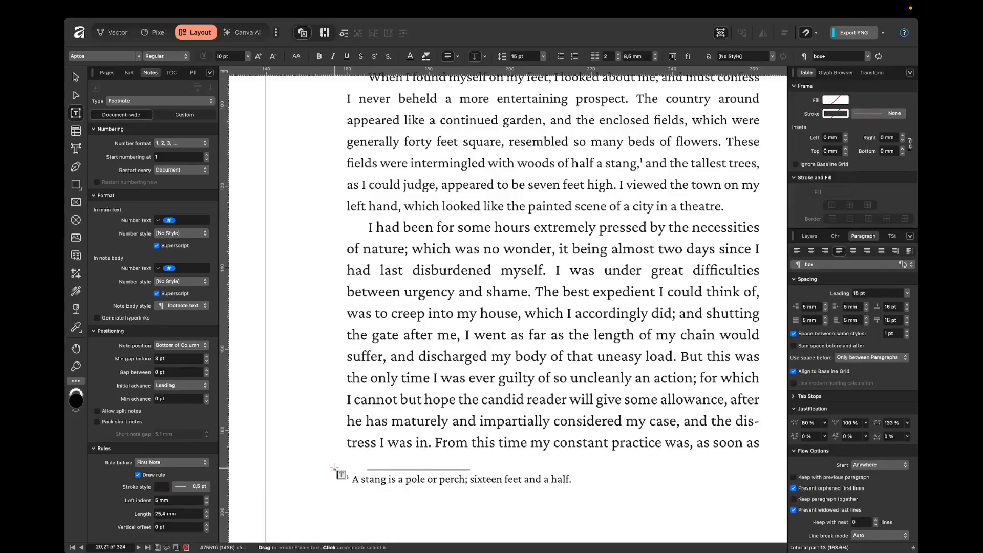
{"action": "left_click", "coordinate": [369, 478]}
{"action": "left_click", "coordinate": [177, 500]}
{"action": "type", "text": "0"}
{"action": "key", "text": "Return"}
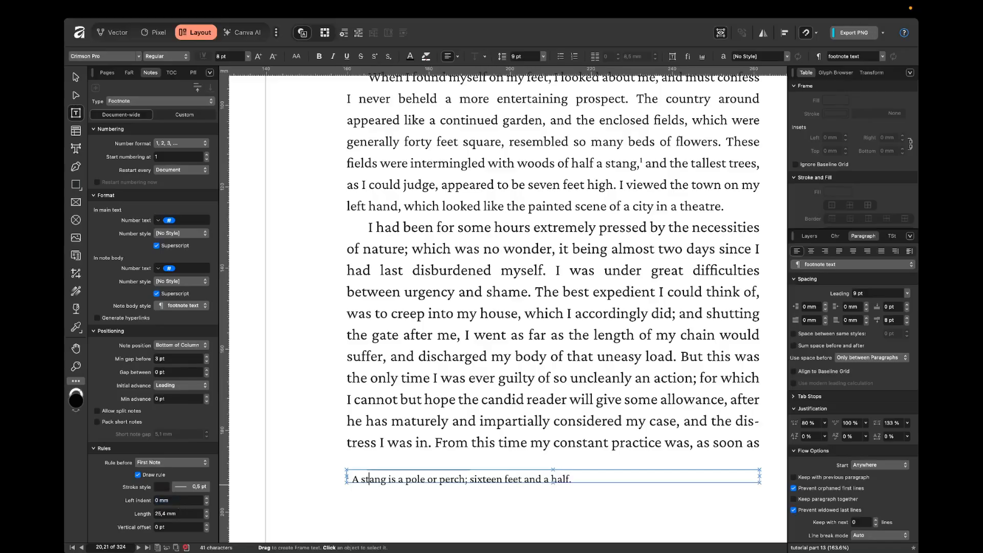
Try a vertical offset of 4 pt for the footnote rule, check it on the page, and set the offset back to 0 pt.
{"action": "left_click", "coordinate": [177, 530]}
{"action": "type", "text": "2"}
{"action": "key", "text": "Return"}
{"action": "type", "text": "4"}
{"action": "left_click", "coordinate": [288, 479]}
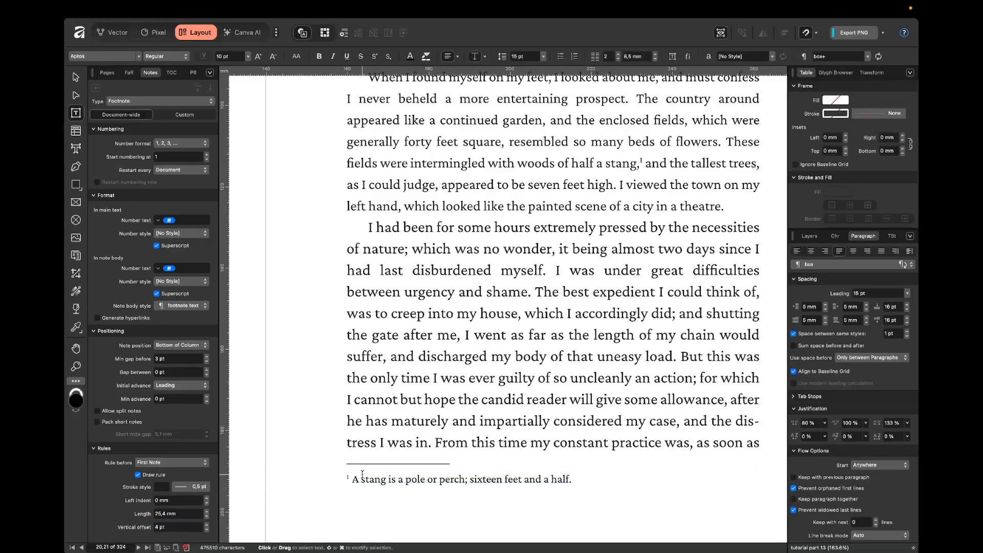
{"action": "left_click", "coordinate": [361, 478]}
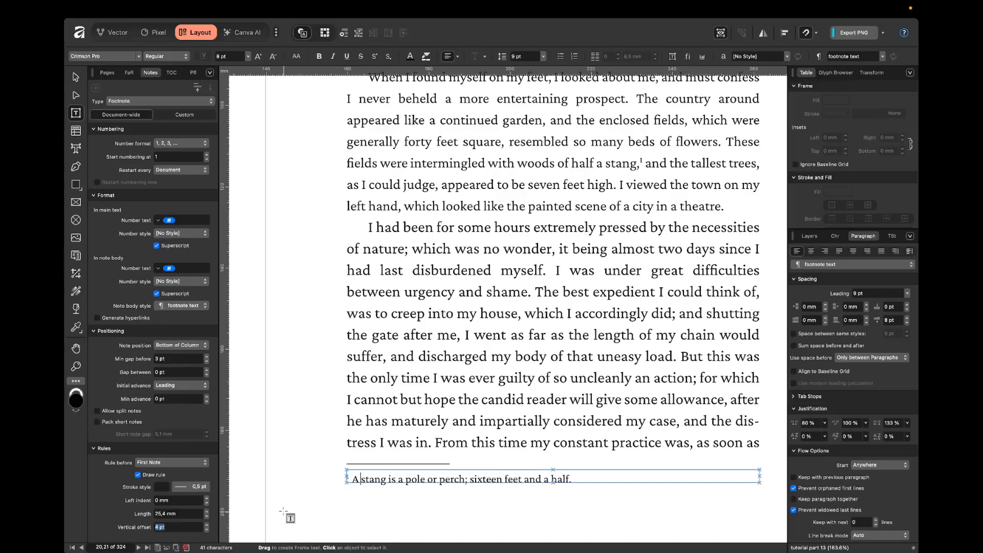
{"action": "type", "text": "0"}
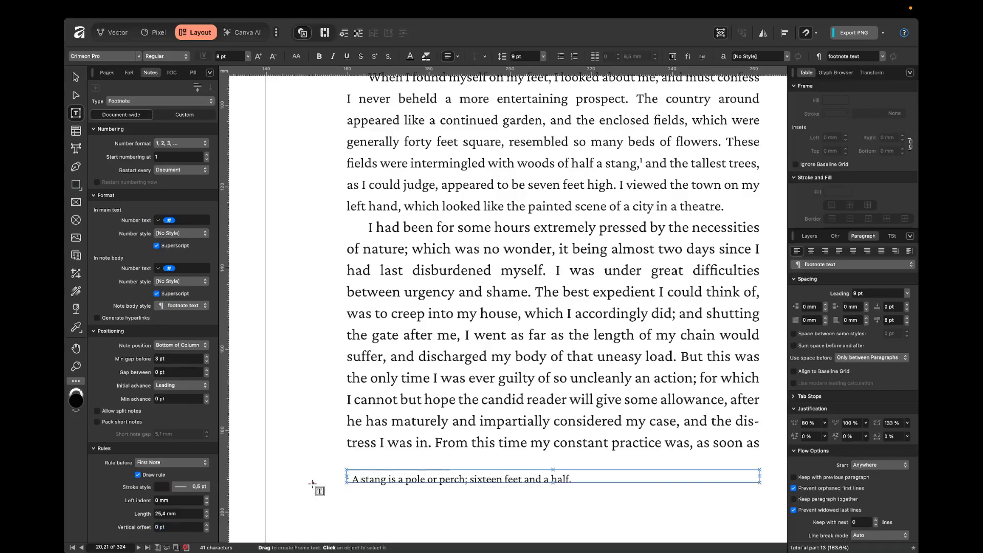
{"action": "left_click", "coordinate": [313, 484]}
Search the whole document for text that uses the footnote text paragraph style.
{"action": "scroll", "coordinate": [415, 451], "scroll_direction": "down", "scroll_amount": 1}
{"action": "scroll", "coordinate": [449, 462], "scroll_direction": "down", "scroll_amount": 2}
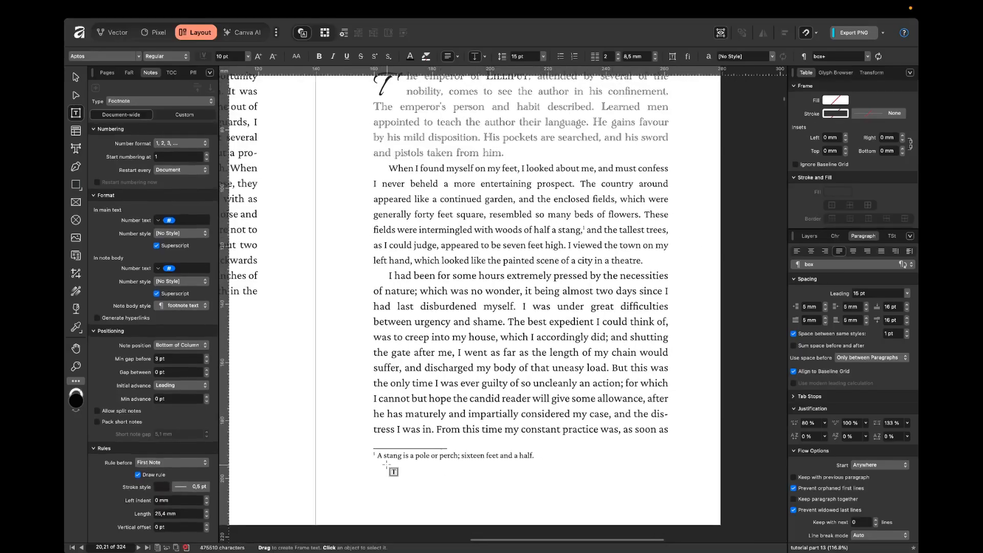
{"action": "scroll", "coordinate": [348, 464], "scroll_direction": "down", "scroll_amount": 1}
{"action": "scroll", "coordinate": [347, 464], "scroll_direction": "down", "scroll_amount": 4}
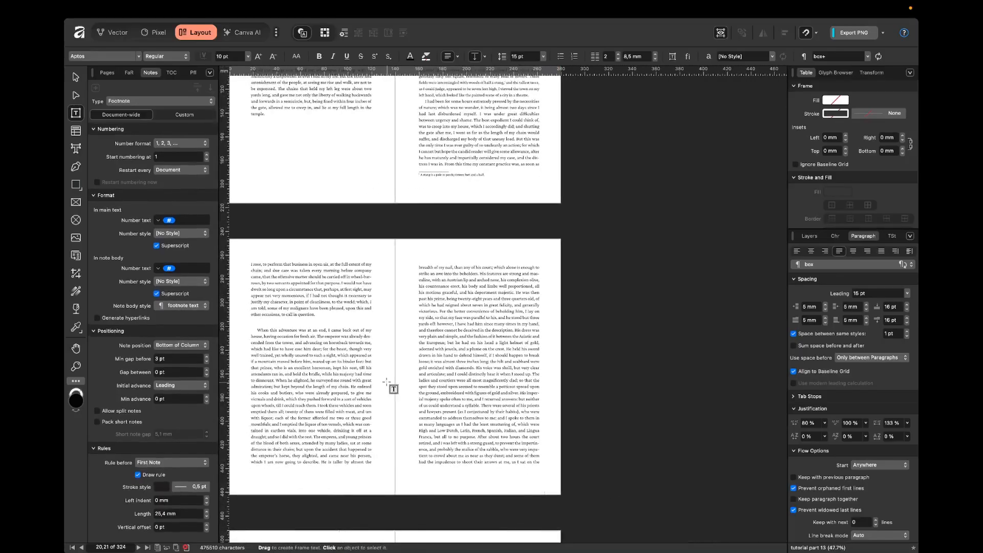
{"action": "left_click", "coordinate": [129, 73]}
{"action": "left_click", "coordinate": [208, 90]}
{"action": "mouse_move", "coordinate": [197, 123]}
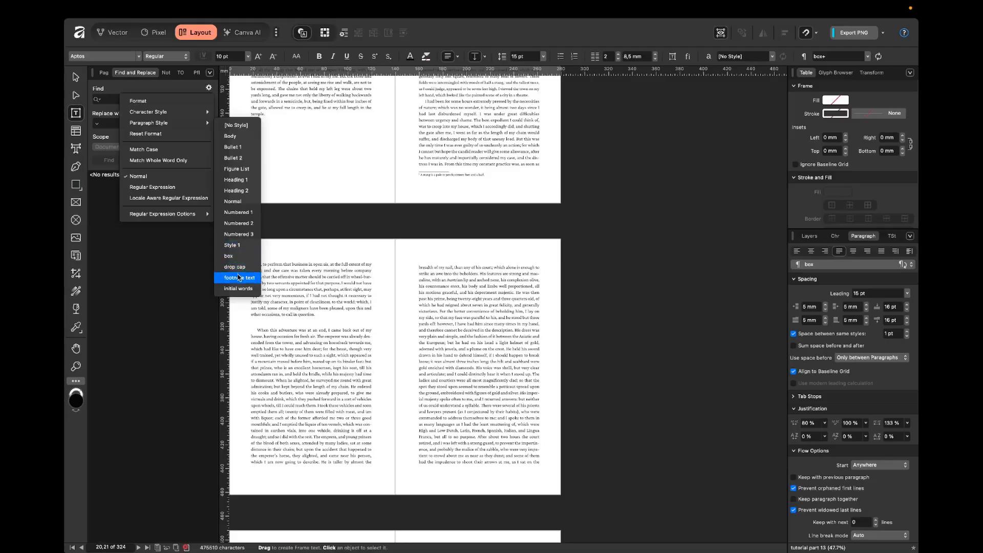
{"action": "left_click", "coordinate": [239, 278]}
{"action": "left_click", "coordinate": [109, 187]}
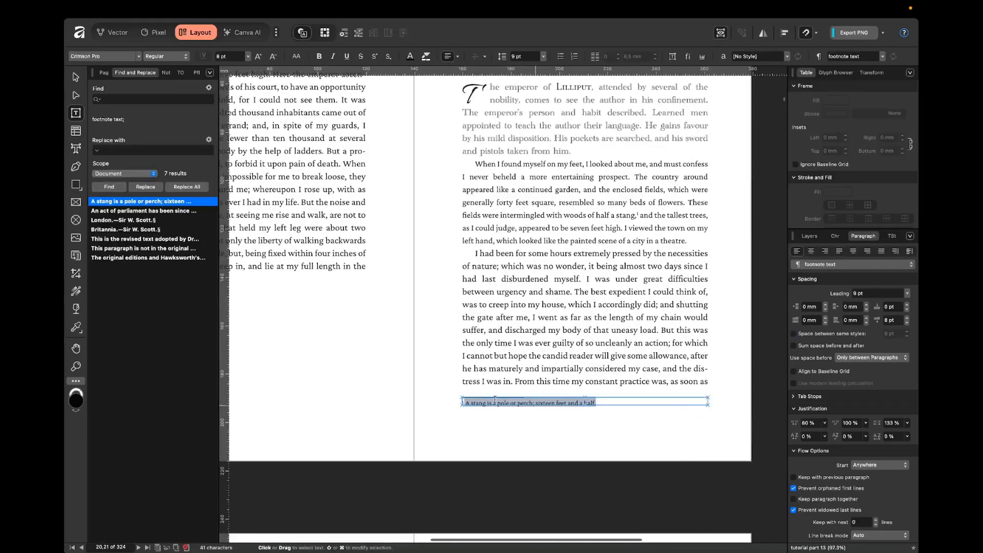
Go to the footnote about the act of parliament and examine the spacing between the body text and the rule.
{"action": "left_click", "coordinate": [199, 212]}
{"action": "scroll", "coordinate": [533, 421], "scroll_direction": "down", "scroll_amount": 2}
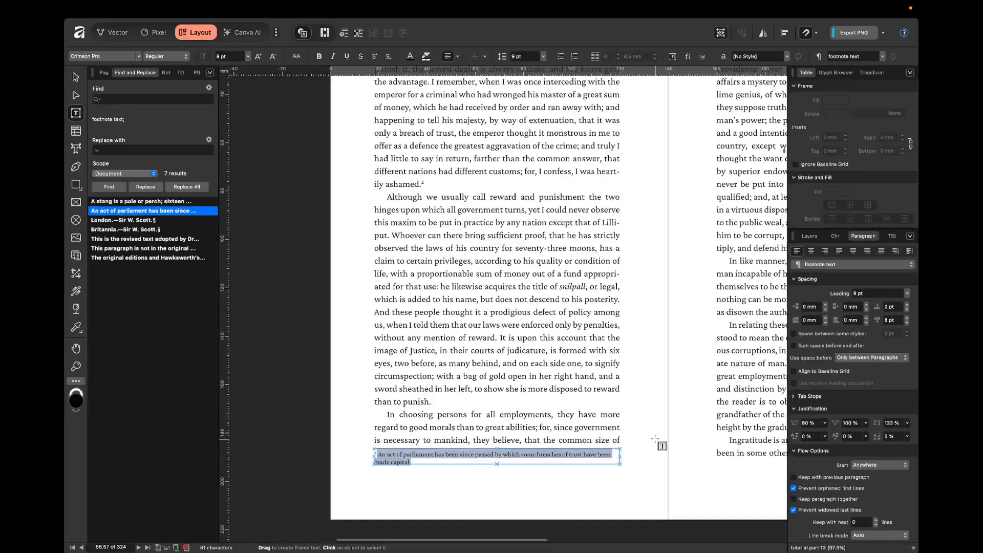
{"action": "left_click", "coordinate": [659, 444]}
{"action": "scroll", "coordinate": [558, 454], "scroll_direction": "up", "scroll_amount": 2}
{"action": "scroll", "coordinate": [474, 442], "scroll_direction": "down", "scroll_amount": 1}
{"action": "scroll", "coordinate": [474, 442], "scroll_direction": "down", "scroll_amount": 1}
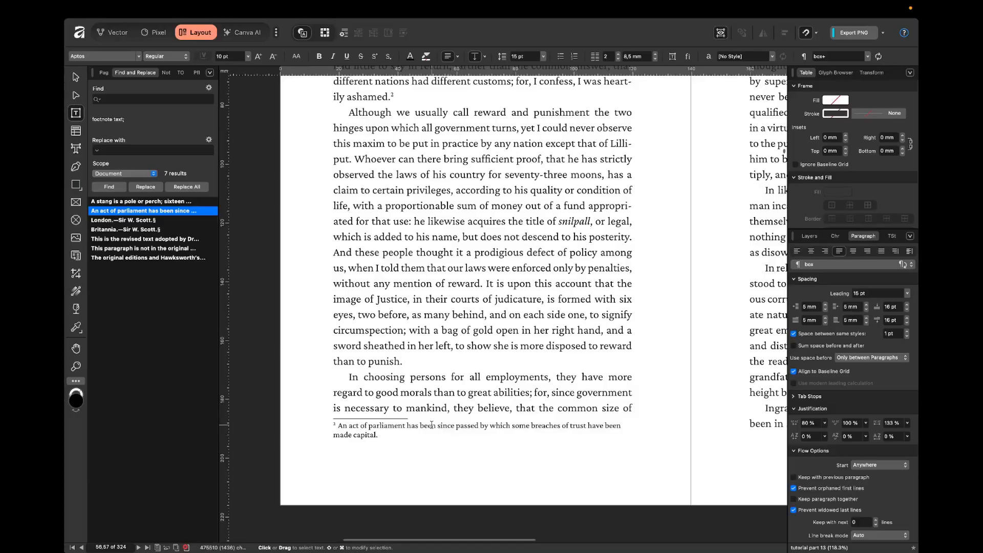
{"action": "scroll", "coordinate": [456, 430], "scroll_direction": "up", "scroll_amount": 3}
{"action": "scroll", "coordinate": [444, 413], "scroll_direction": "down", "scroll_amount": 1}
Set the document-wide minimum gap before the footnotes to 16 pt and check the act of parliament note.
{"action": "left_click", "coordinate": [447, 401]}
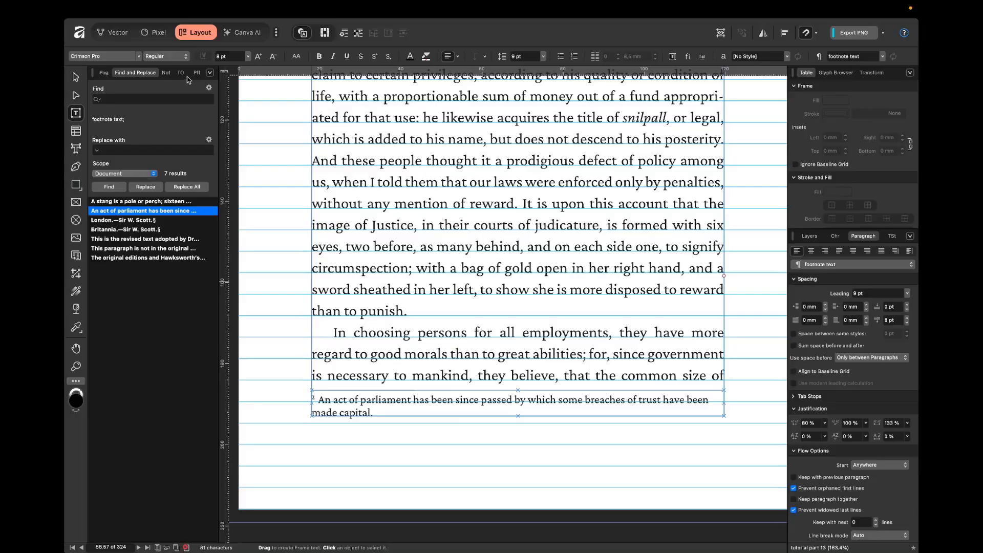
{"action": "left_click", "coordinate": [167, 74]}
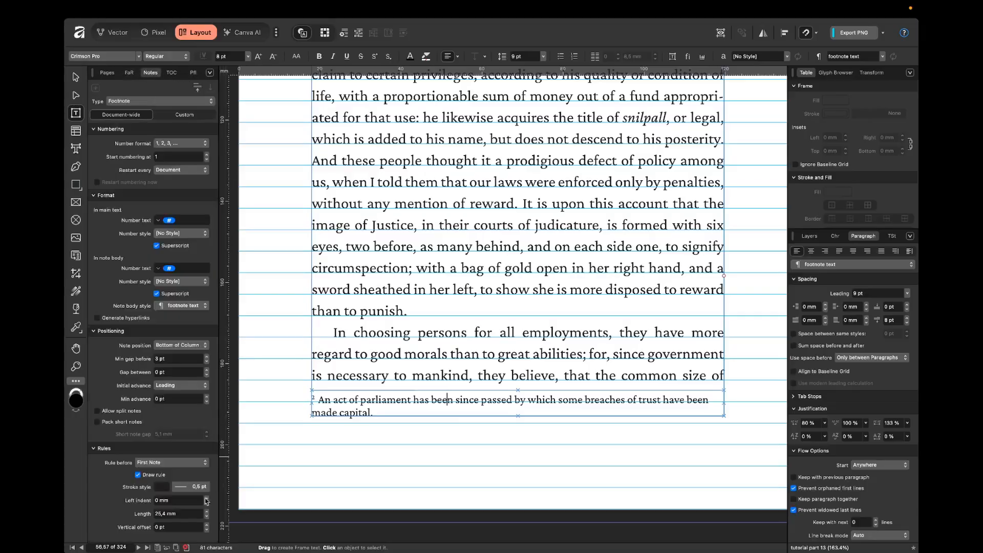
{"action": "type", "text": "8"}
{"action": "key", "text": "Return"}
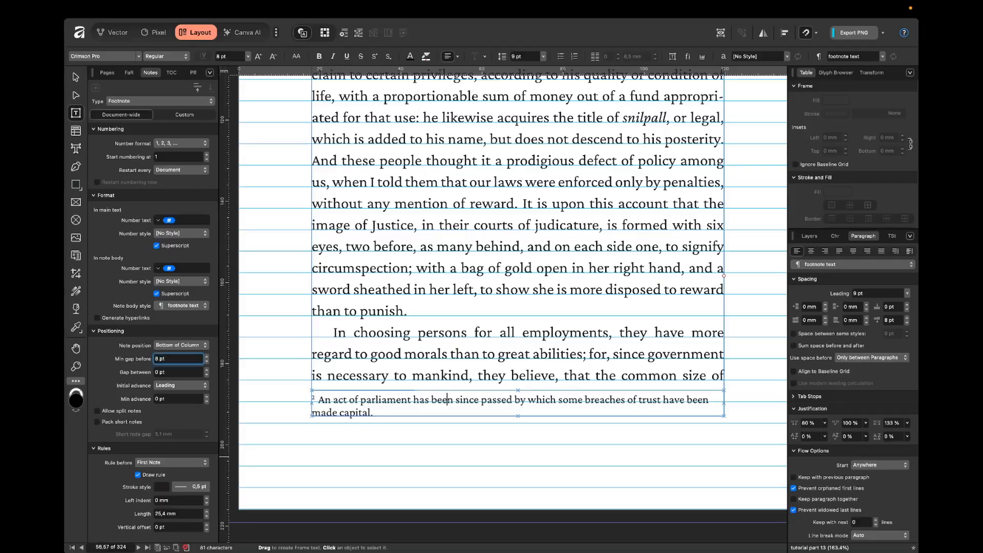
{"action": "key", "text": "Up"}
{"action": "key", "text": "Up"}
{"action": "key", "text": "Up"}
{"action": "key", "text": "Up"}
{"action": "key", "text": "Up"}
{"action": "key", "text": "Up"}
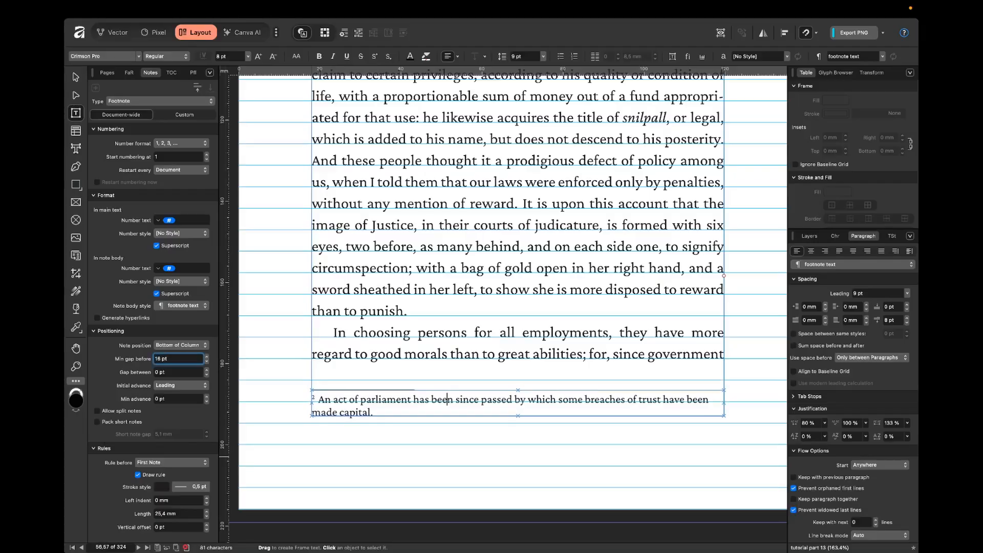
{"action": "key", "text": "Escape"}
{"action": "scroll", "coordinate": [501, 390], "scroll_direction": "down", "scroll_amount": 4}
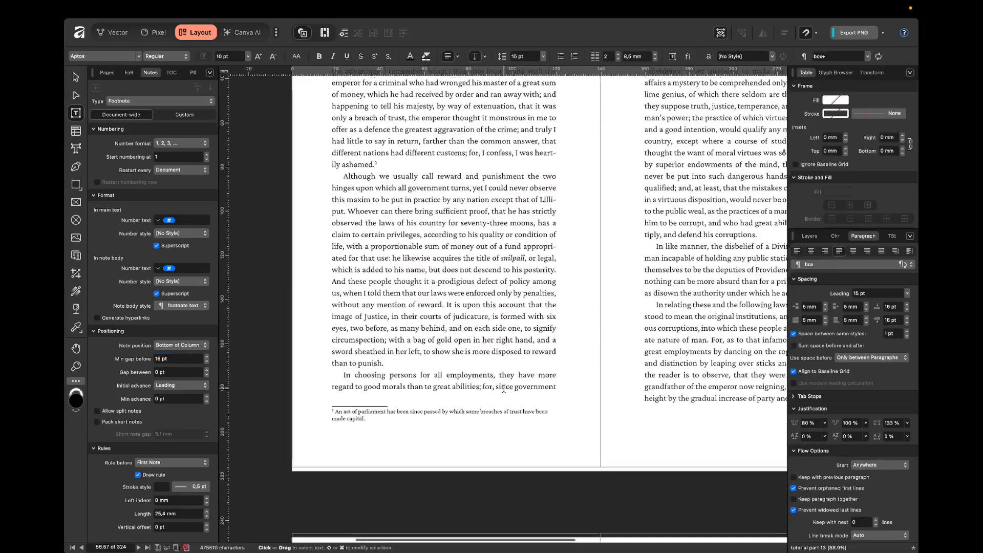
Go to the London footnote and the one about the revised text, and check the gap above their rules.
{"action": "scroll", "coordinate": [500, 391], "scroll_direction": "down", "scroll_amount": 1}
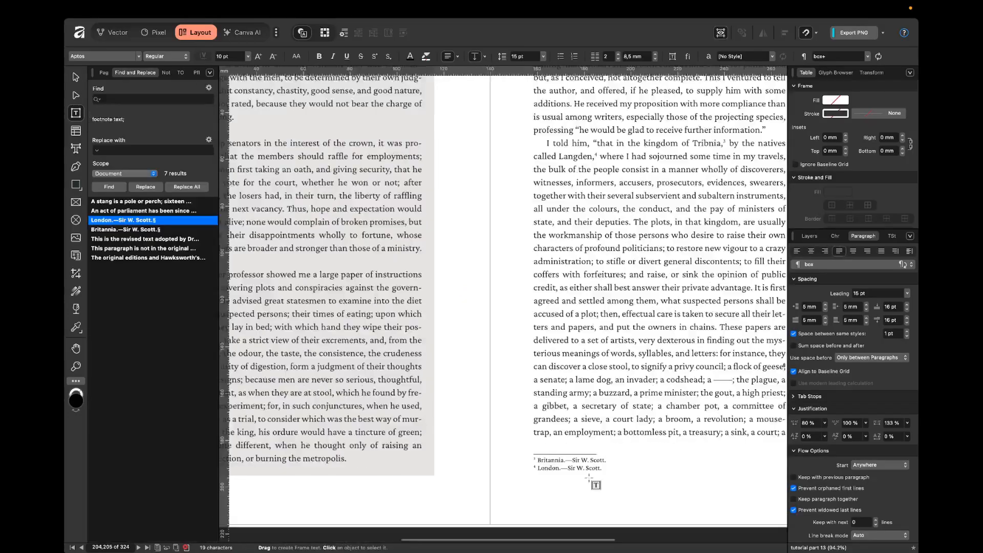
{"action": "scroll", "coordinate": [553, 476], "scroll_direction": "up", "scroll_amount": 3}
{"action": "left_click", "coordinate": [552, 475]}
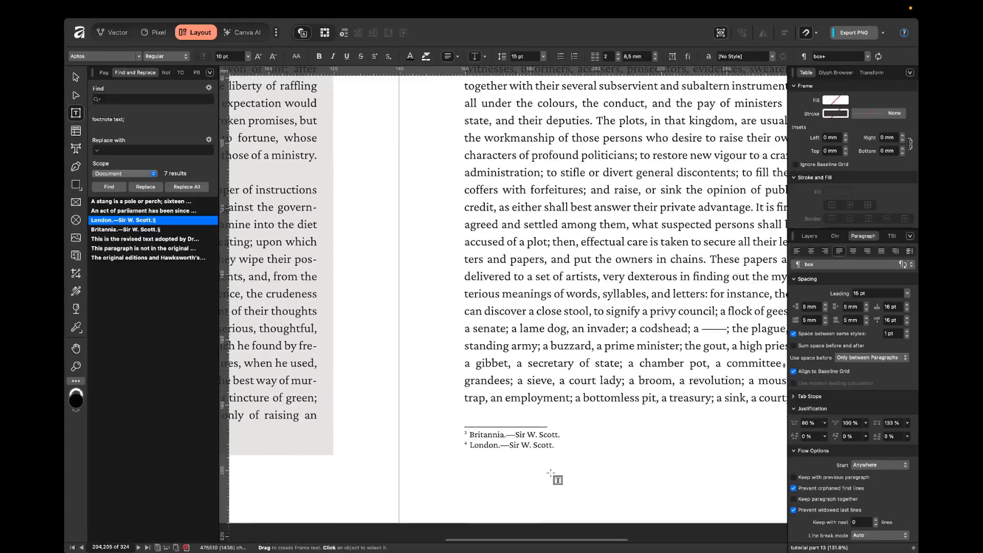
{"action": "left_click", "coordinate": [146, 238]}
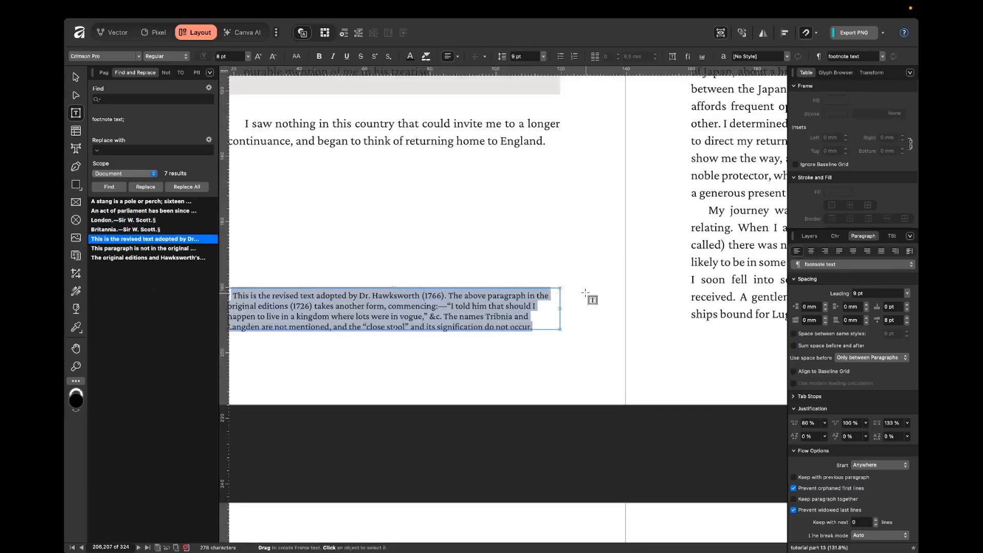
{"action": "left_click", "coordinate": [585, 292]}
{"action": "scroll", "coordinate": [460, 286], "scroll_direction": "down", "scroll_amount": 3}
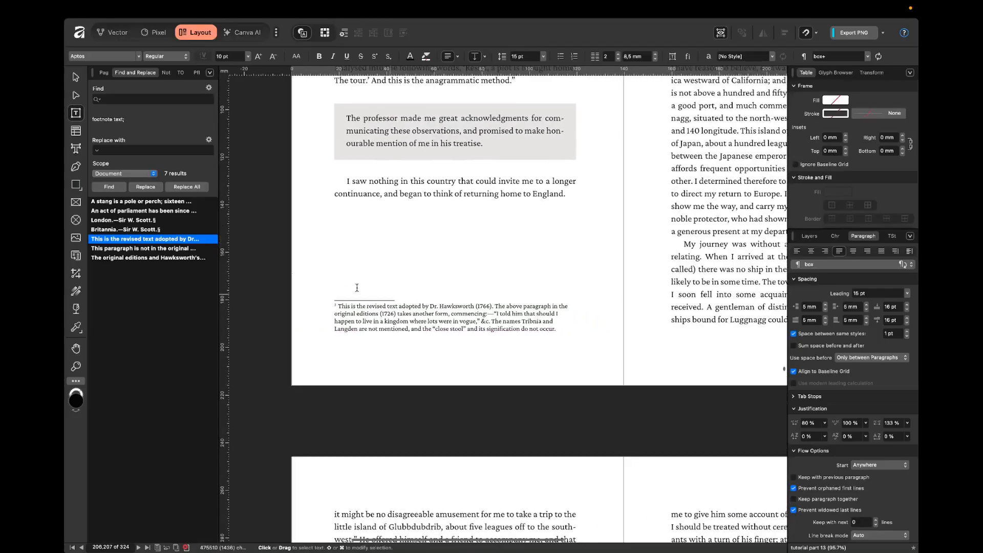
Go to the last two footnotes found and check the spacing above them on their pages.
{"action": "left_click", "coordinate": [185, 249]}
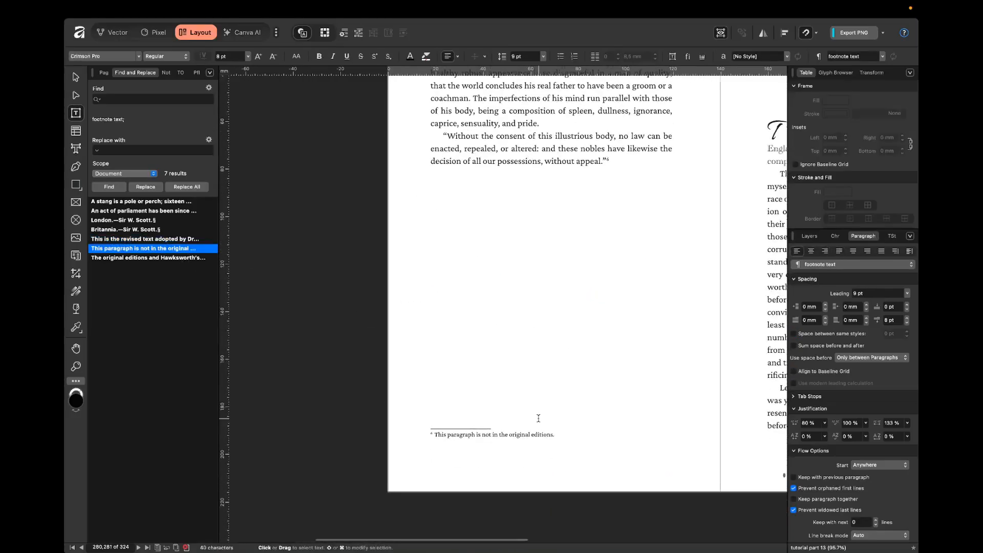
{"action": "left_click", "coordinate": [164, 258]}
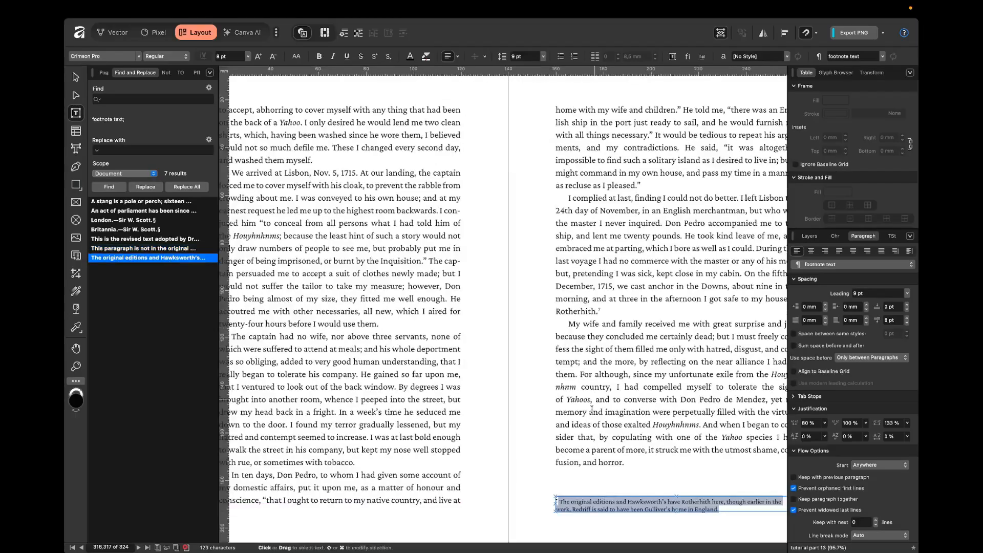
{"action": "key", "text": "Escape"}
{"action": "scroll", "coordinate": [563, 384], "scroll_direction": "down", "scroll_amount": 1}
{"action": "scroll", "coordinate": [424, 354], "scroll_direction": "up", "scroll_amount": 3}
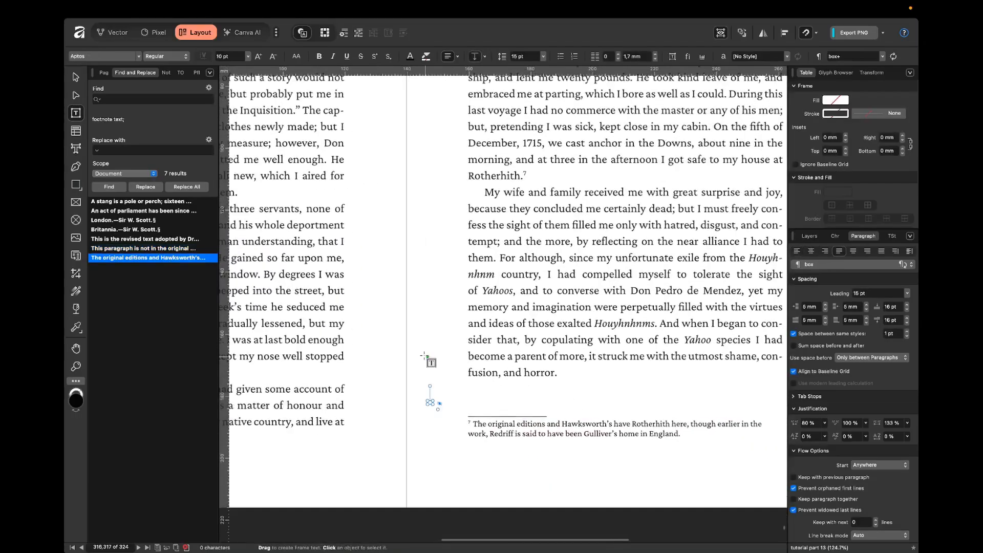
{"action": "left_click_drag", "start_coordinate": [388, 351], "coordinate": [466, 453]}
{"action": "scroll", "coordinate": [581, 298], "scroll_direction": "down", "scroll_amount": 2}
{"action": "left_click", "coordinate": [581, 298]}
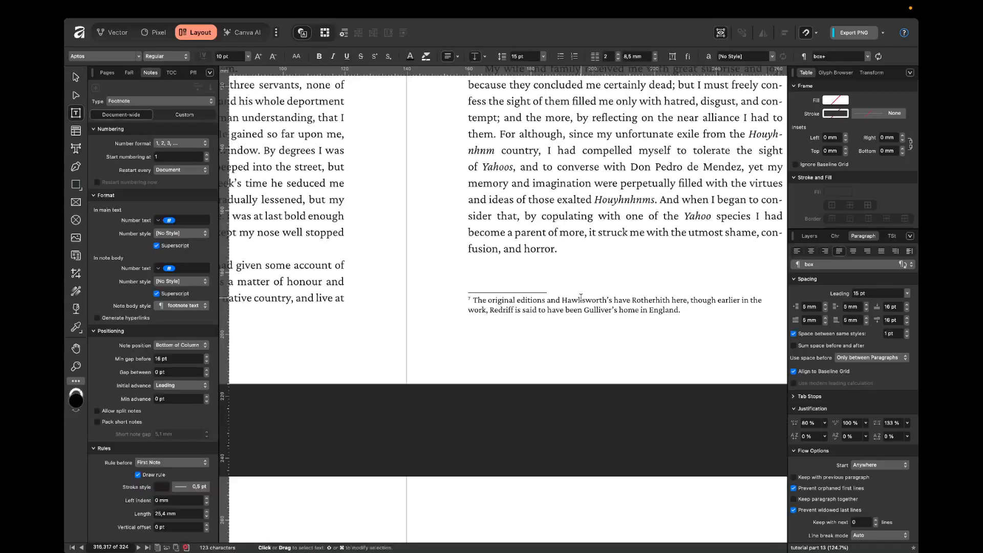
Try inserting a footnote after "Houyhnhnm country," with the text "New noteHere.", and undo the insertion.
{"action": "scroll", "coordinate": [547, 270], "scroll_direction": "up", "scroll_amount": 2}
{"action": "scroll", "coordinate": [548, 270], "scroll_direction": "right", "scroll_amount": 1}
{"action": "left_click", "coordinate": [538, 270]}
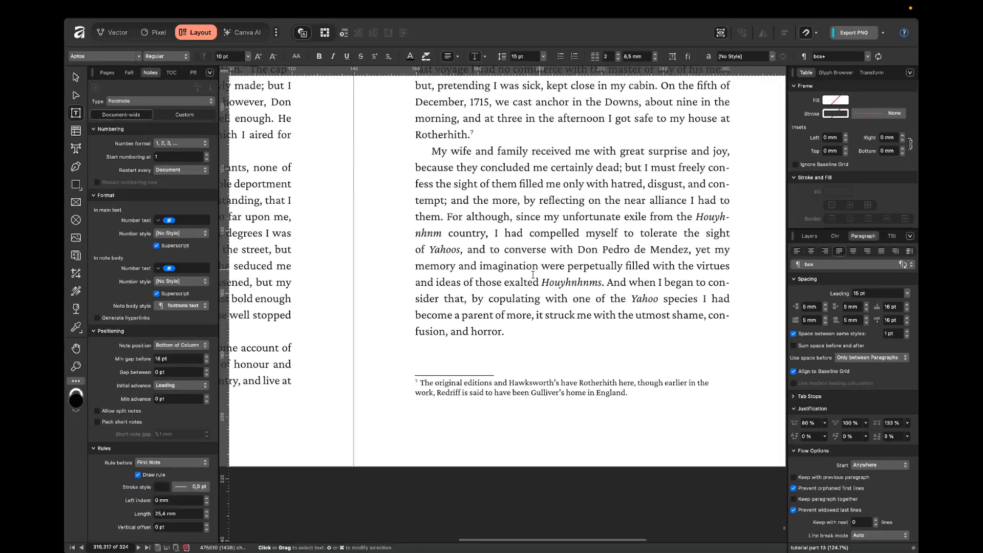
{"action": "left_click", "coordinate": [501, 319]}
{"action": "left_click", "coordinate": [477, 135]}
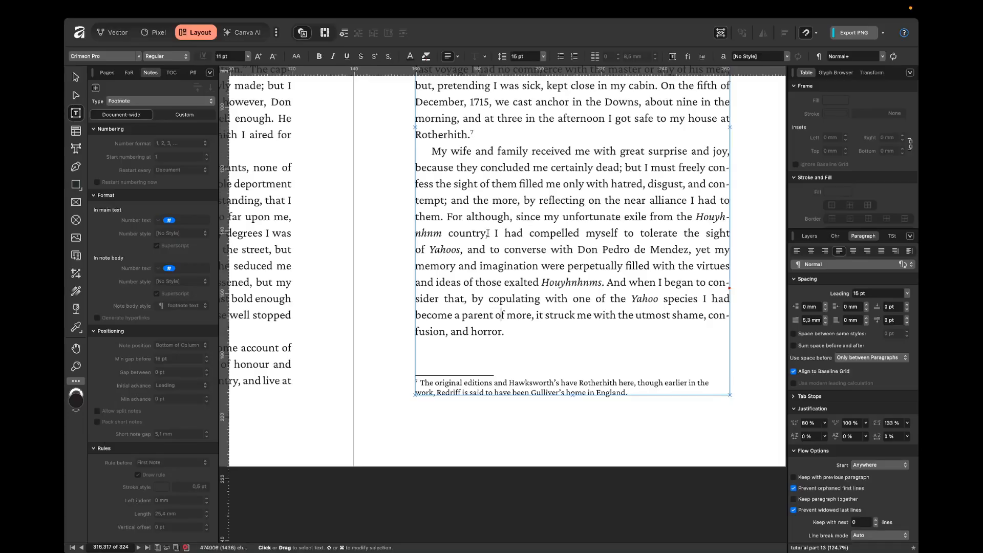
{"action": "left_click", "coordinate": [97, 89]}
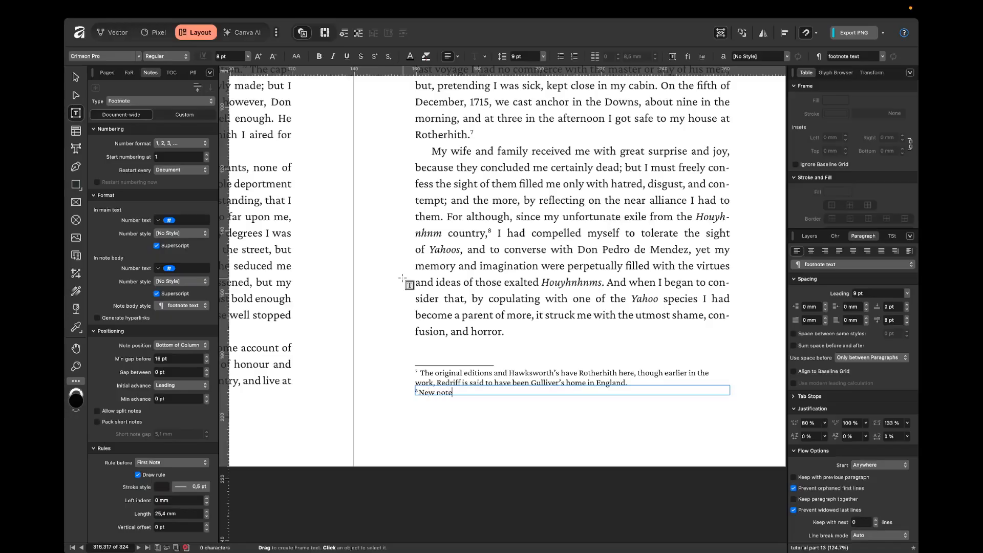
{"action": "type", "text": "Here."}
{"action": "key", "text": "Escape"}
{"action": "key", "text": "Escape"}
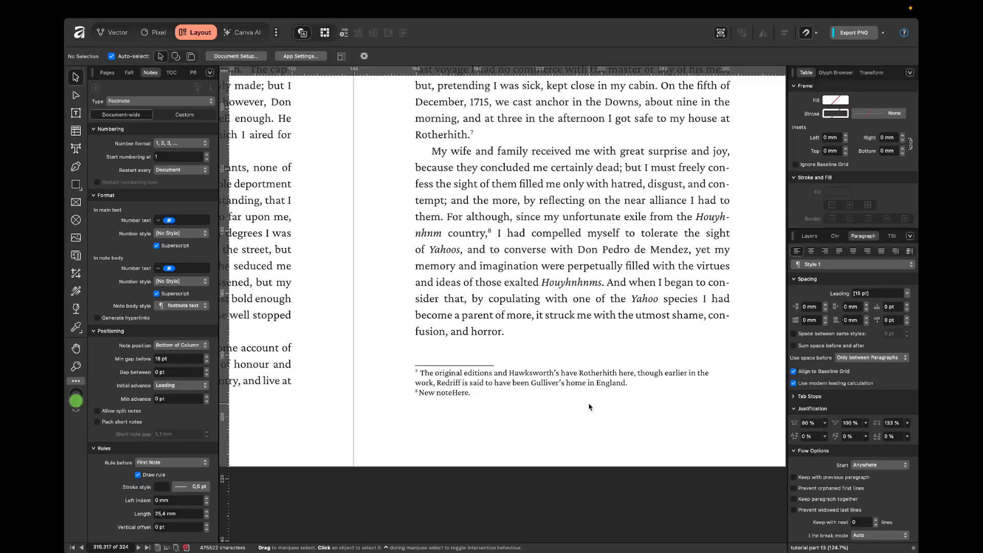
{"action": "key", "text": "super+z"}
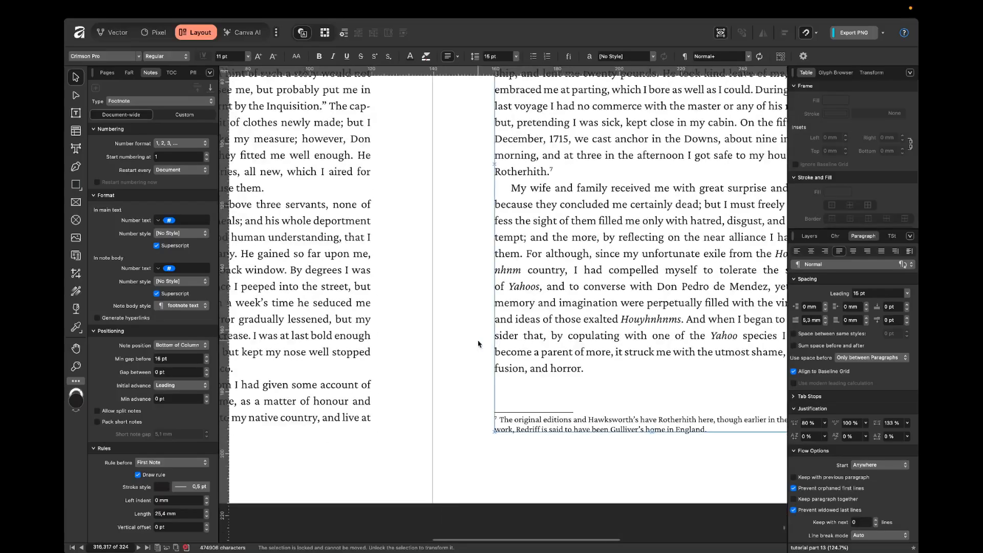
Insert a sidenote after "then he might easily discover the truth." on the preceding spread.
{"action": "key", "text": "t"}
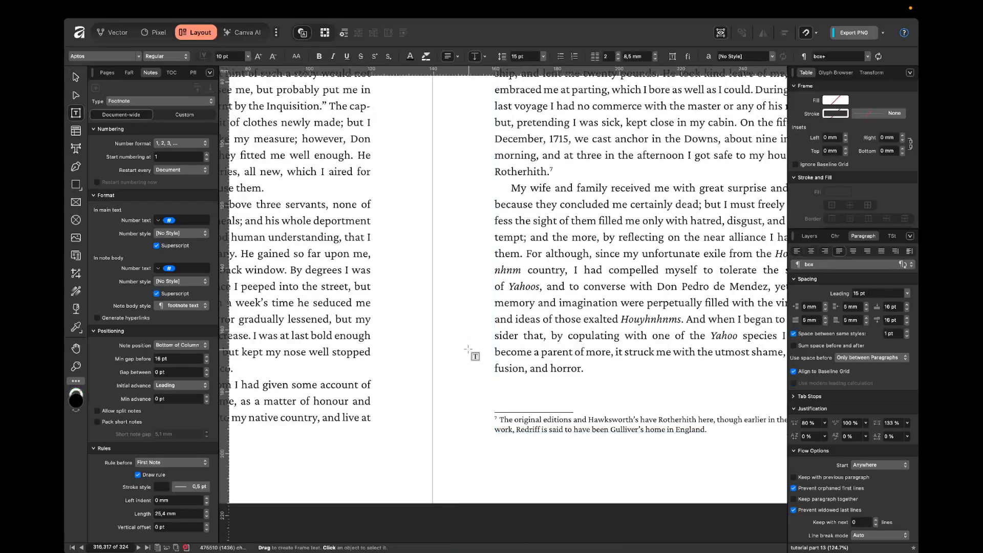
{"action": "scroll", "coordinate": [468, 350], "scroll_direction": "down", "scroll_amount": 3}
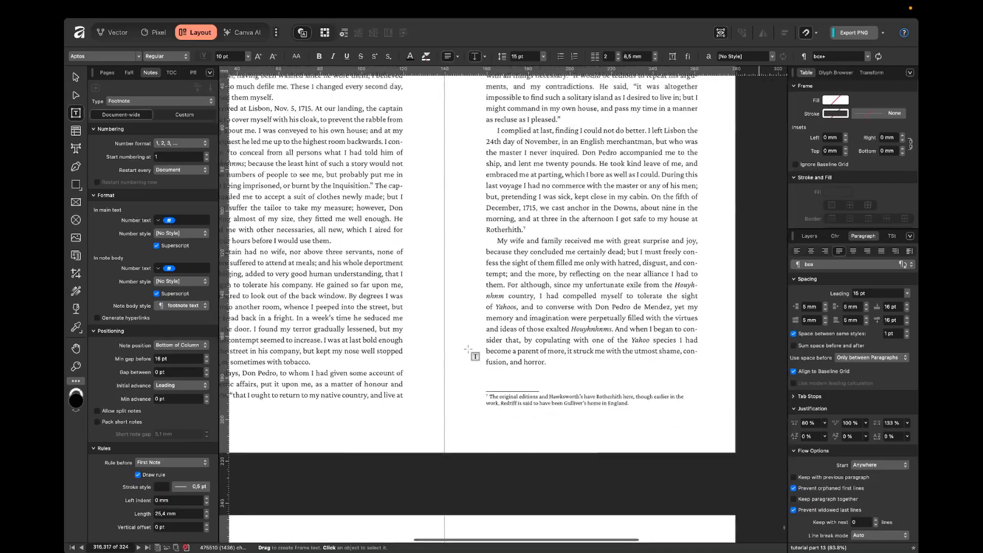
{"action": "scroll", "coordinate": [487, 318], "scroll_direction": "up", "scroll_amount": 10}
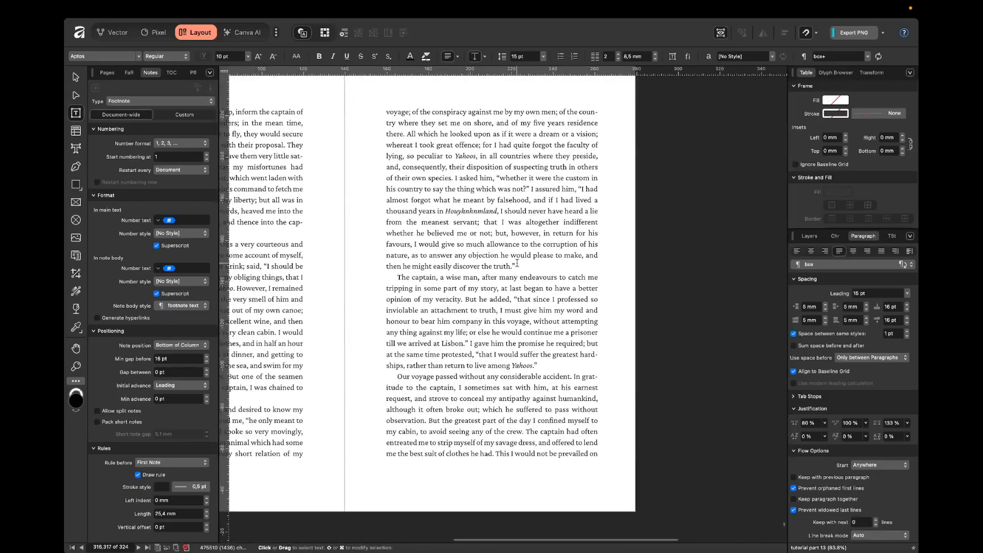
{"action": "left_click", "coordinate": [516, 265]}
{"action": "scroll", "coordinate": [517, 265], "scroll_direction": "up", "scroll_amount": 3}
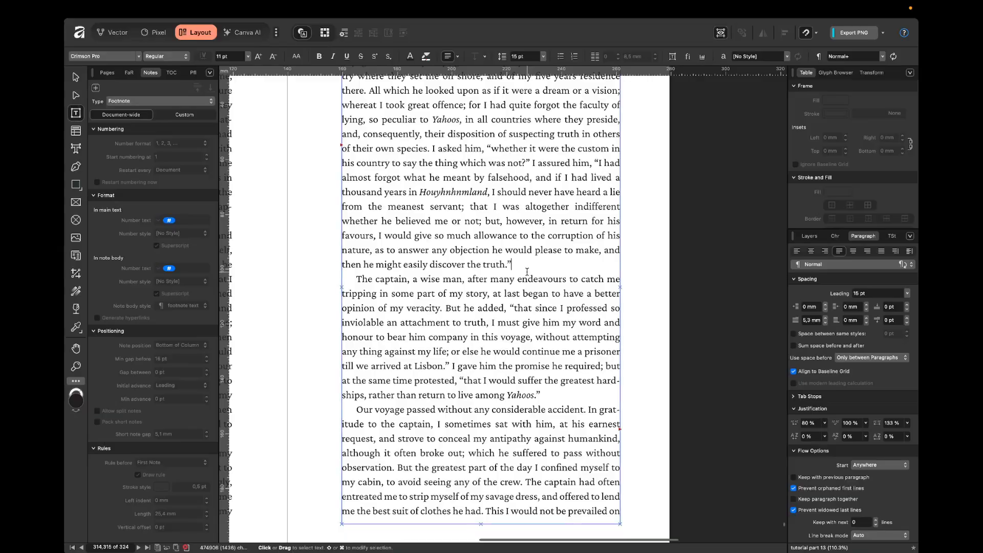
{"action": "left_click", "coordinate": [148, 101]}
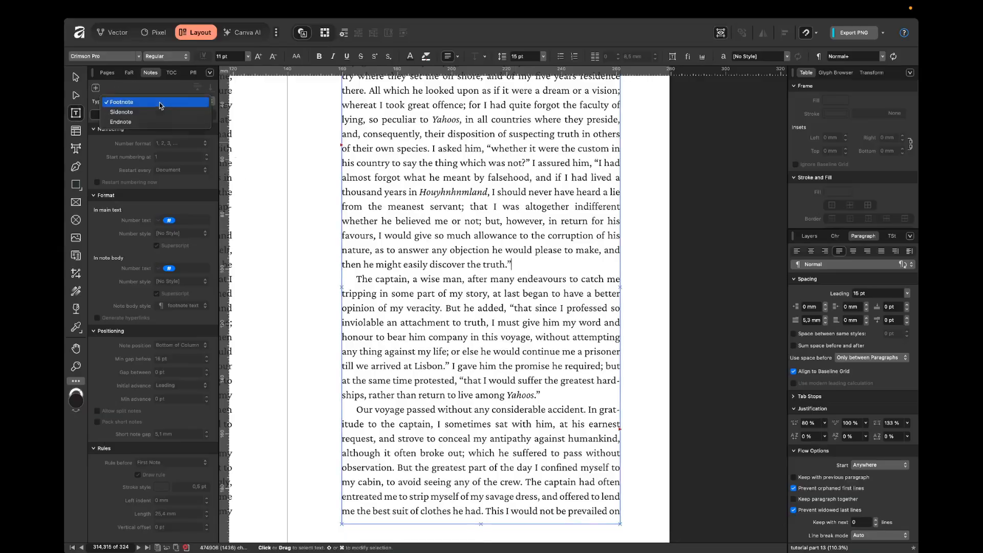
{"action": "left_click", "coordinate": [153, 115]}
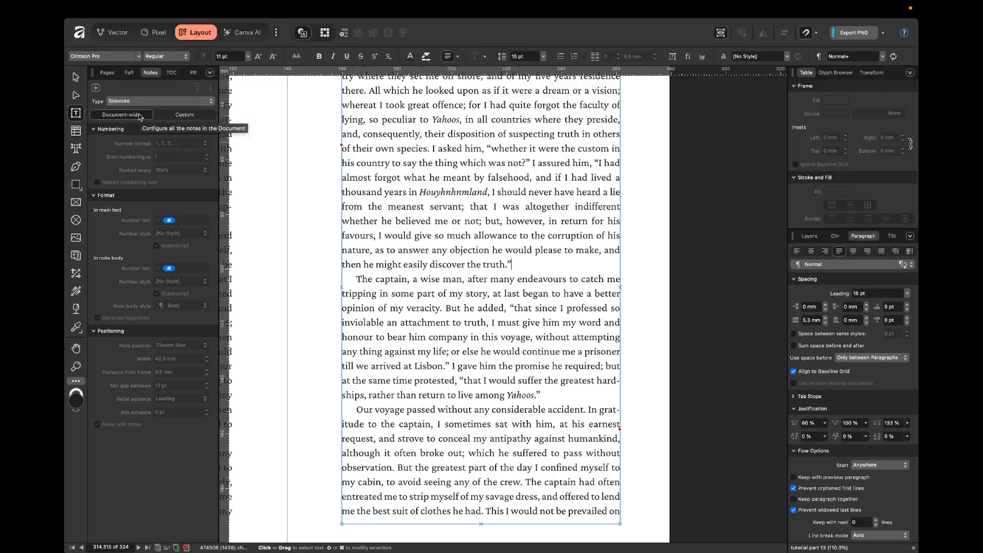
{"action": "left_click", "coordinate": [95, 89]}
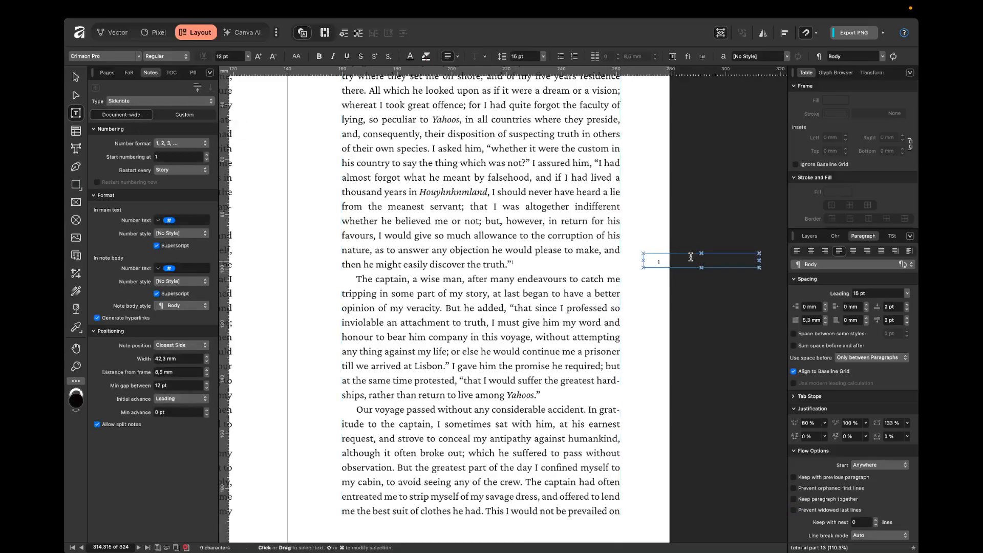
{"action": "scroll", "coordinate": [692, 269], "scroll_direction": "down", "scroll_amount": 5}
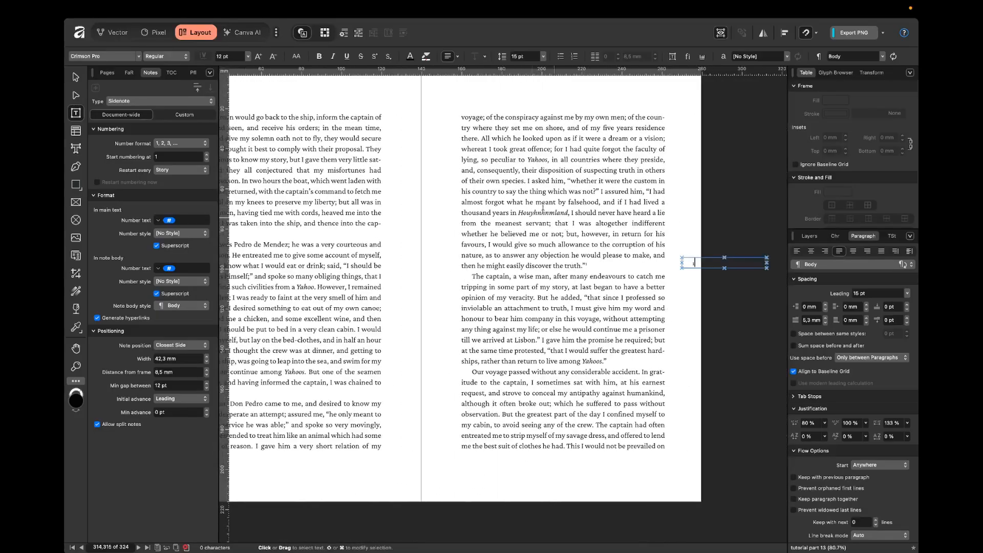
Enter "My First side note." as the text of the new sidenote and leave text editing.
{"action": "scroll", "coordinate": [649, 198], "scroll_direction": "up", "scroll_amount": 1}
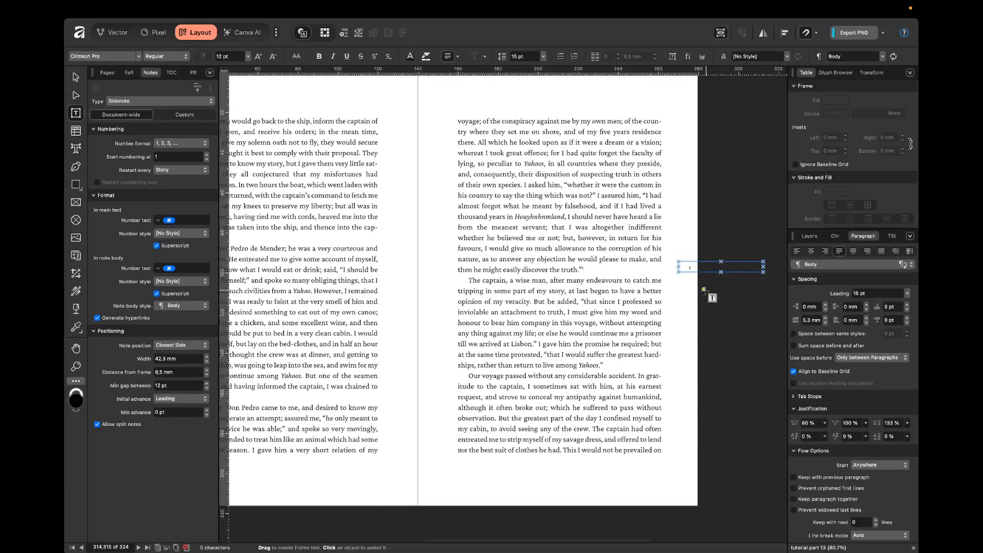
{"action": "scroll", "coordinate": [477, 167], "scroll_direction": "left", "scroll_amount": 5}
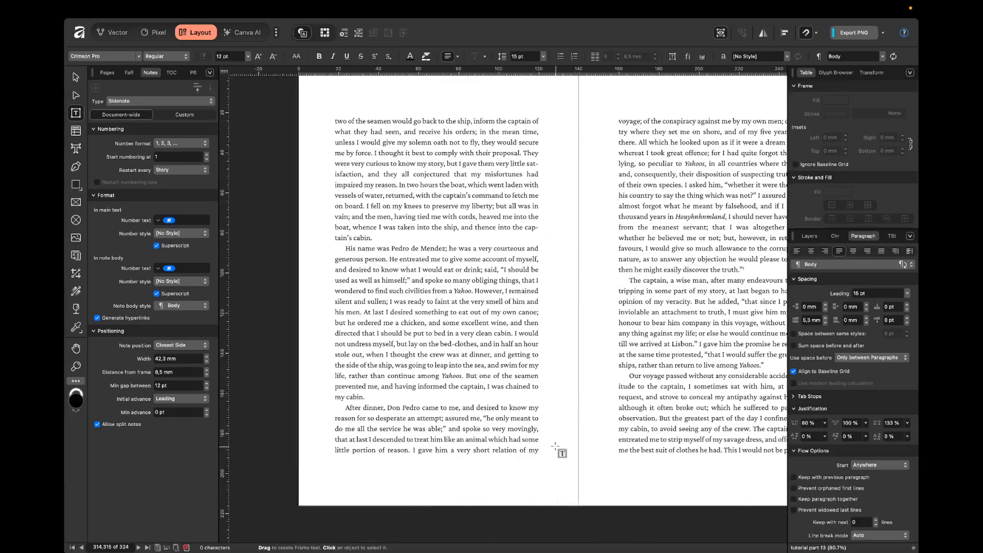
{"action": "scroll", "coordinate": [293, 238], "scroll_direction": "right", "scroll_amount": 3}
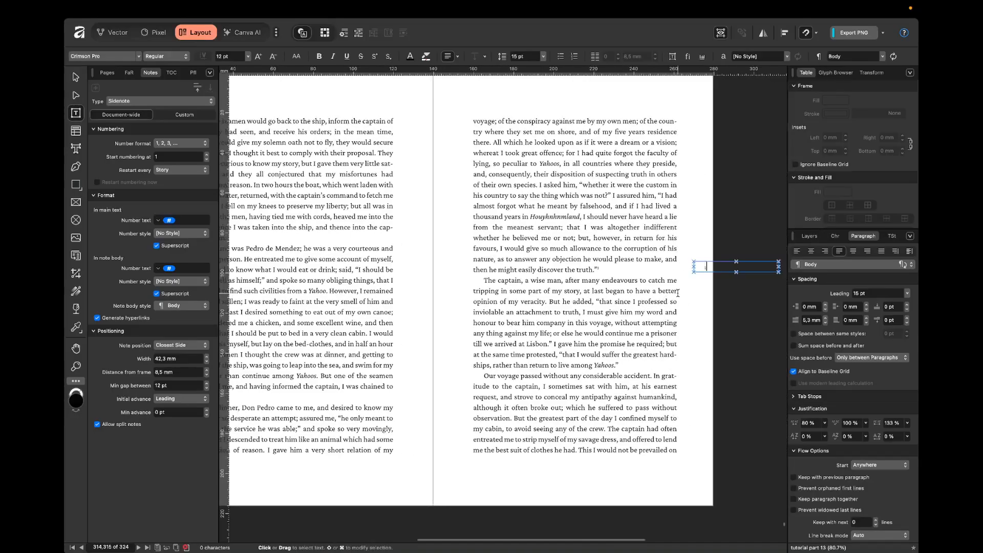
{"action": "scroll", "coordinate": [603, 277], "scroll_direction": "up", "scroll_amount": 5}
{"action": "left_click", "coordinate": [603, 276]}
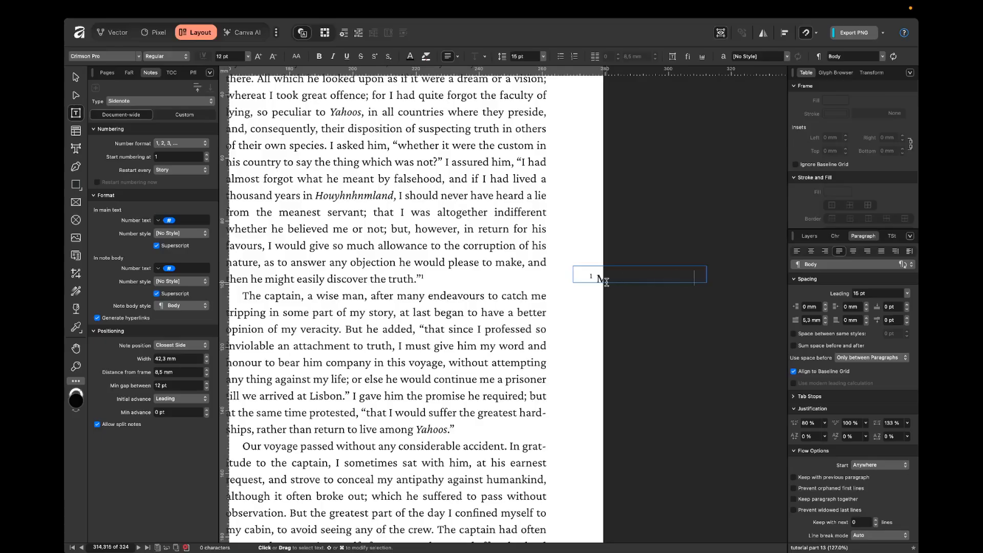
{"action": "key", "text": "Escape"}
{"action": "scroll", "coordinate": [560, 222], "scroll_direction": "down", "scroll_amount": 3}
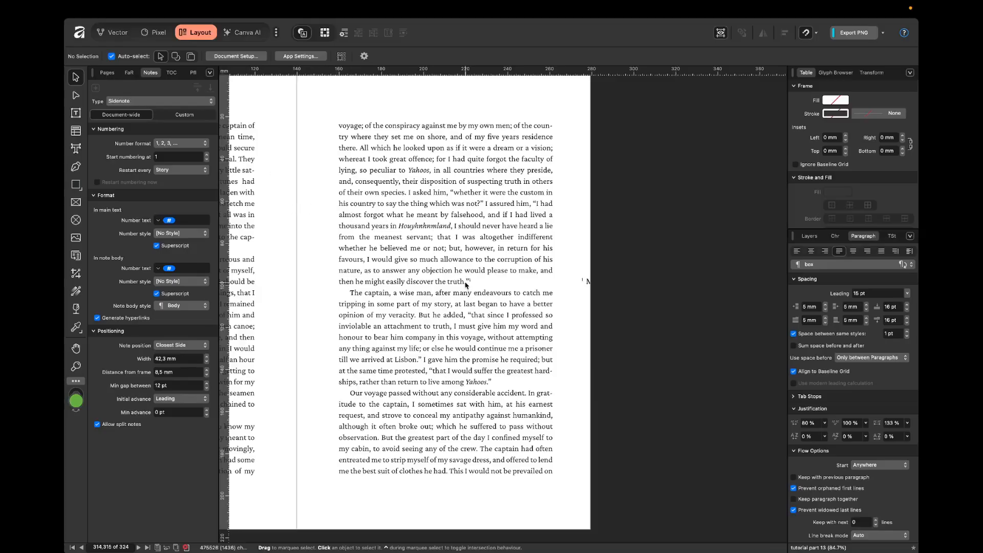
Copy "easily discover the truth" from the sentence carrying the sidenote and search the document for that phrase.
{"action": "left_click", "coordinate": [447, 283]}
{"action": "double_click", "coordinate": [393, 281]}
{"action": "left_click_drag", "start_coordinate": [410, 281], "coordinate": [464, 282]}
{"action": "key", "text": "super+c"}
{"action": "left_click", "coordinate": [107, 73]}
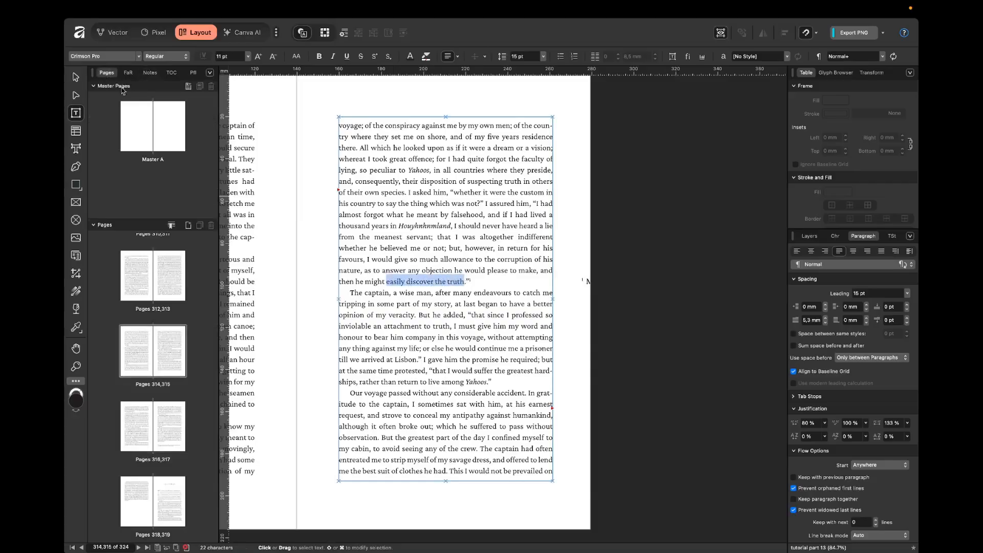
{"action": "left_click", "coordinate": [128, 72]}
{"action": "left_click", "coordinate": [141, 99]}
{"action": "key", "text": "super+v"}
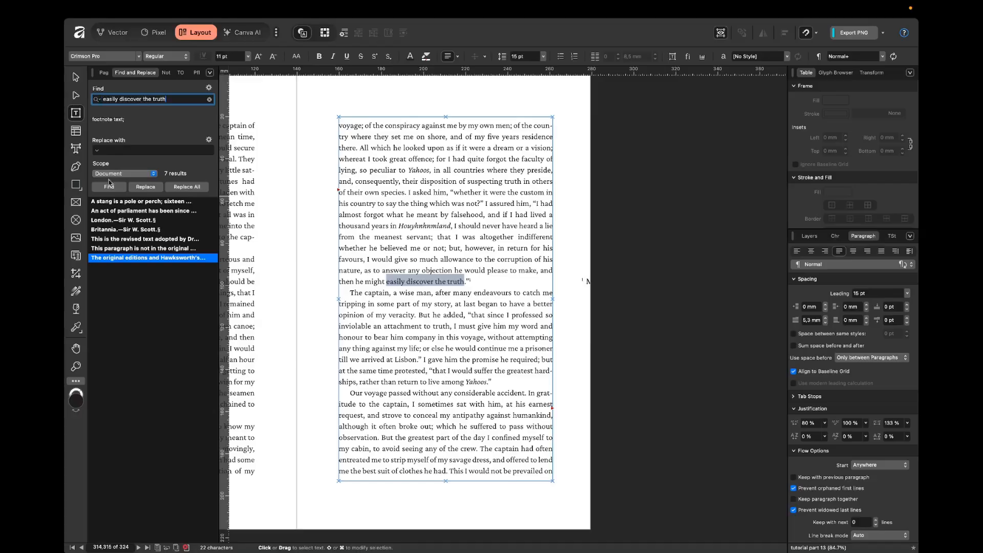
{"action": "left_click", "coordinate": [100, 190]}
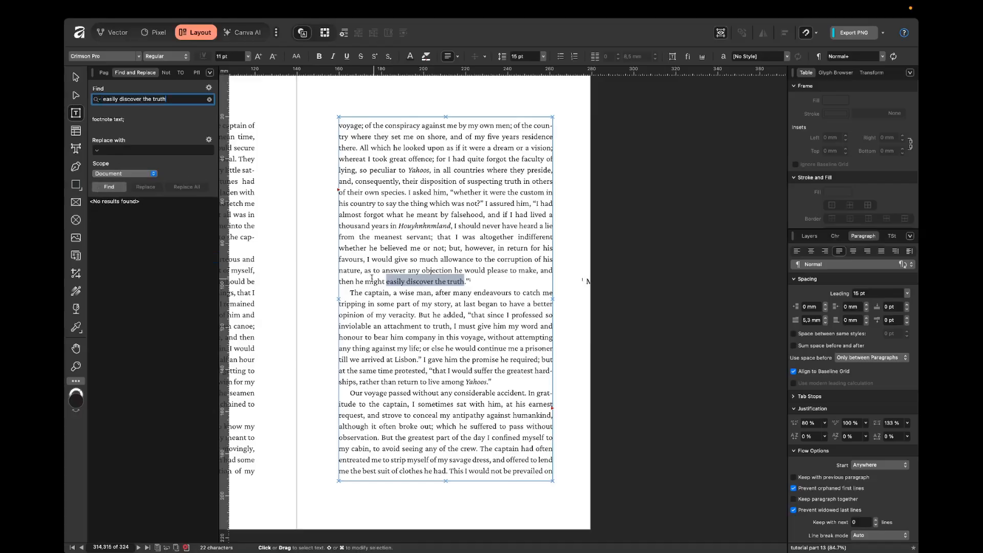
Remove the footnote text formatting condition from the search and find "easily discover the truth" in the document again.
{"action": "left_click", "coordinate": [209, 100]}
{"action": "left_click", "coordinate": [209, 113]}
{"action": "left_click", "coordinate": [186, 136]}
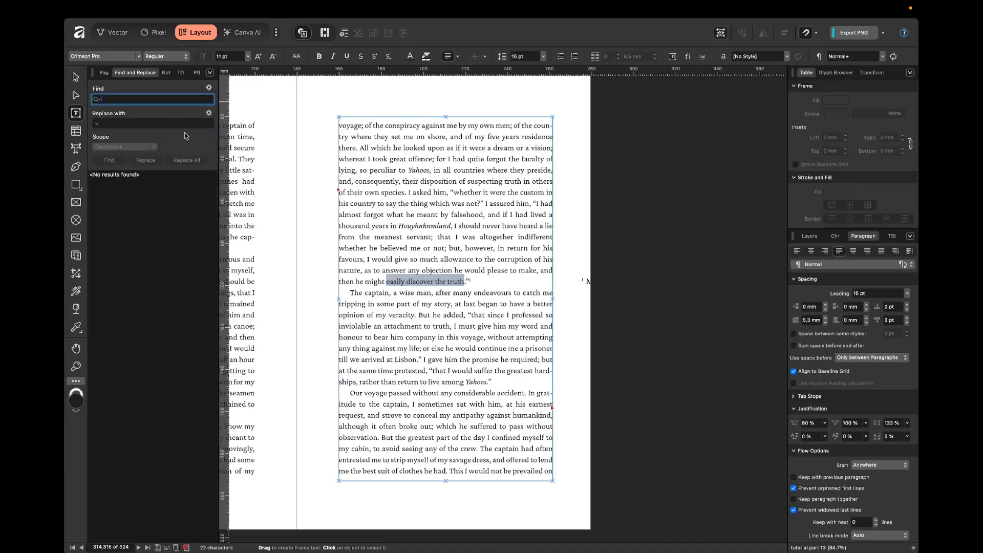
{"action": "key", "text": "super+v"}
{"action": "left_click", "coordinate": [109, 160]}
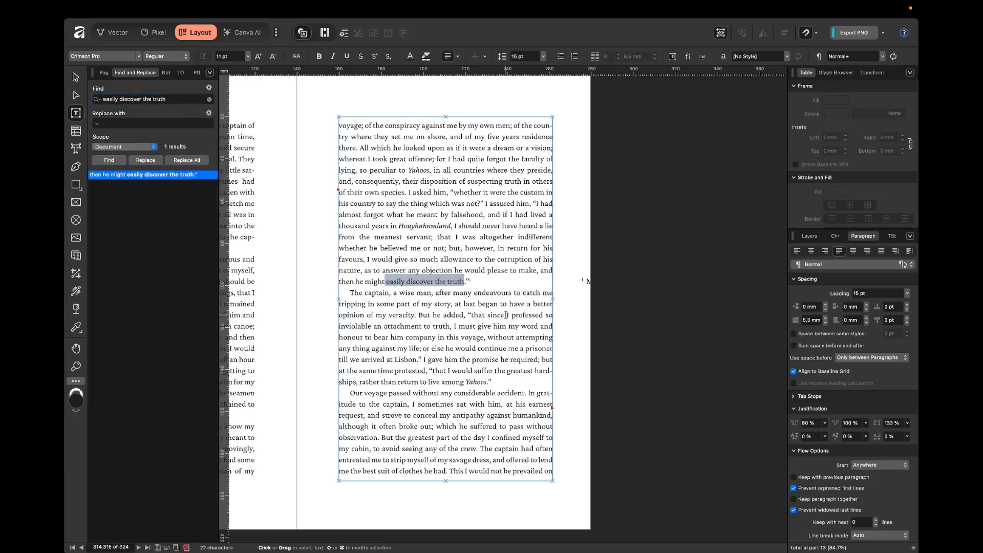
{"action": "scroll", "coordinate": [460, 275], "scroll_direction": "up", "scroll_amount": 2}
{"action": "left_click_drag", "start_coordinate": [466, 282], "coordinate": [363, 277]}
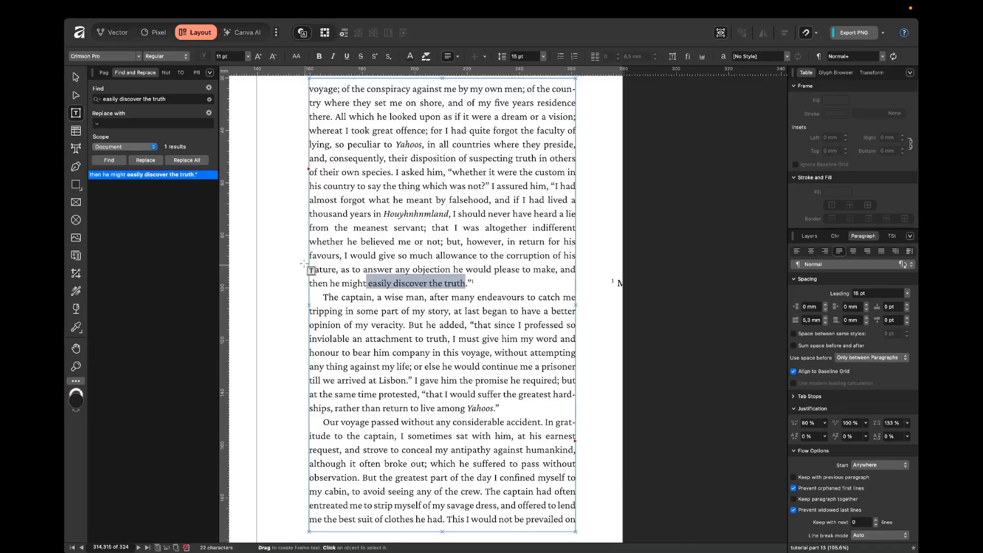
On Master A, narrow the right-hand page's text frame from its outer edge to about 75.5 mm wide.
{"action": "left_click", "coordinate": [106, 73]}
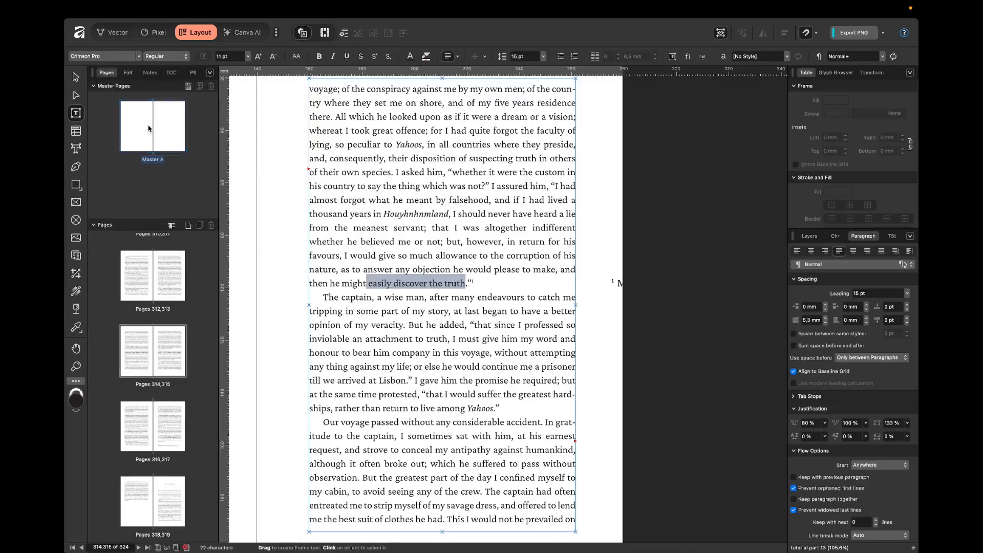
{"action": "double_click", "coordinate": [149, 132]}
{"action": "left_click", "coordinate": [571, 232]}
{"action": "key", "text": "Escape"}
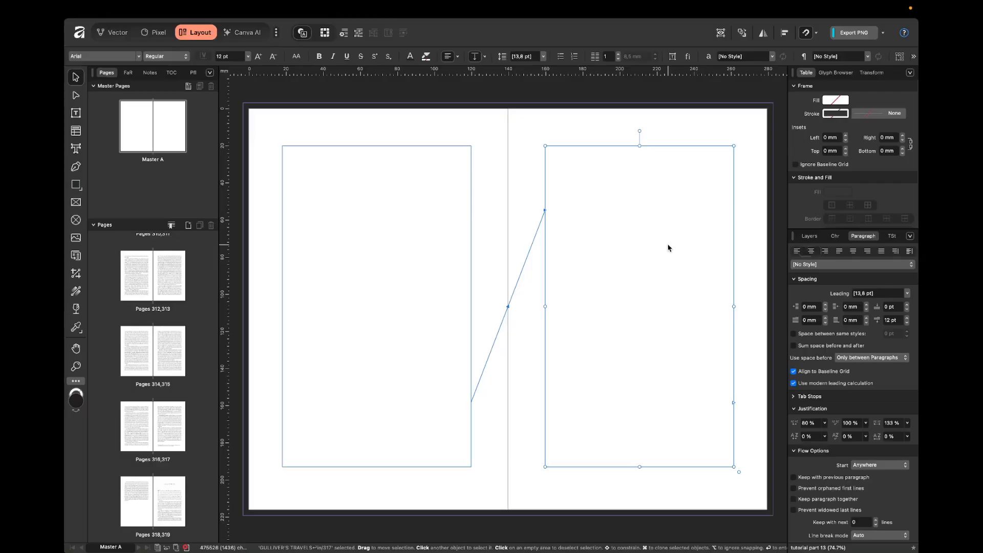
{"action": "scroll", "coordinate": [669, 246], "scroll_direction": "right", "scroll_amount": 3}
{"action": "left_click_drag", "start_coordinate": [649, 307], "coordinate": [602, 318]}
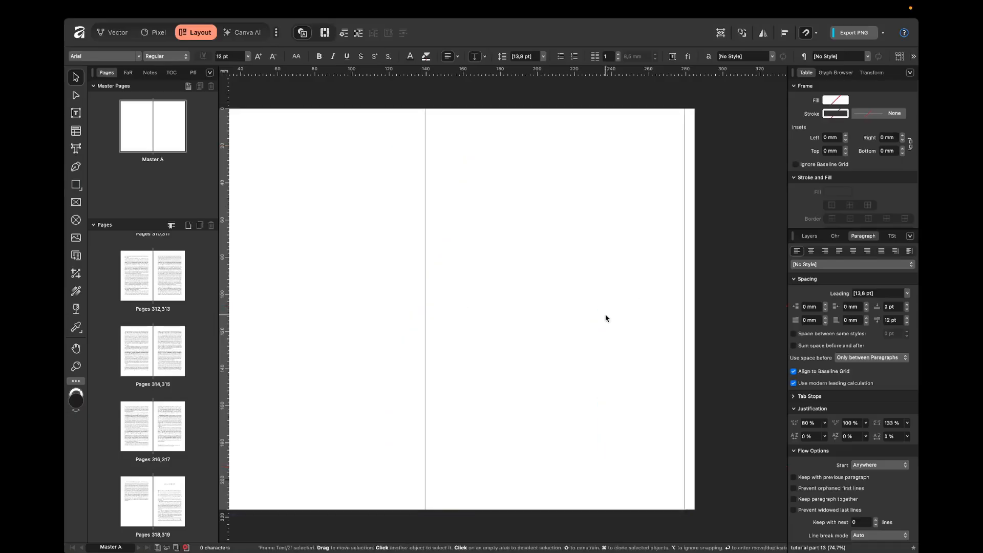
{"action": "scroll", "coordinate": [377, 266], "scroll_direction": "left", "scroll_amount": 3}
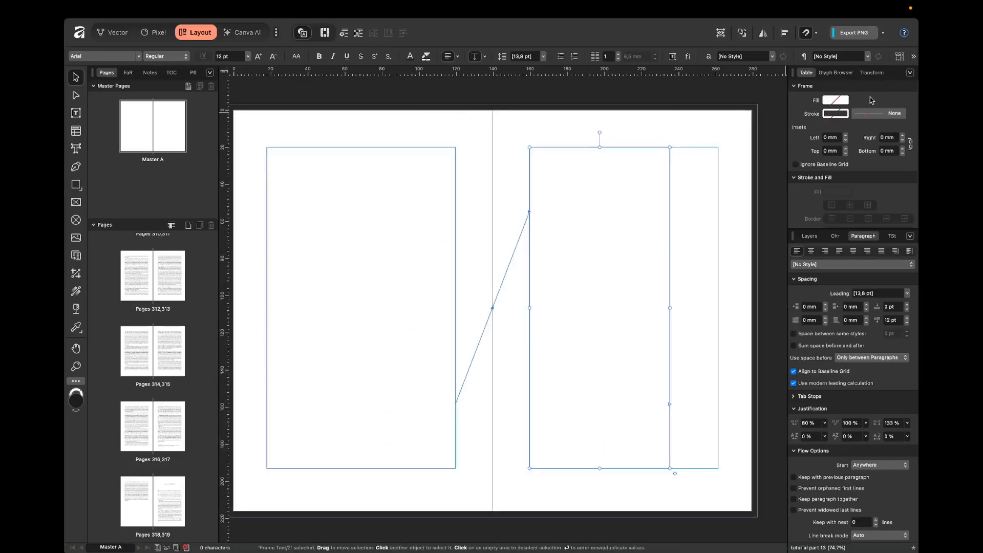
Set the left-hand master text frame's width to 75.5 mm and move it to the inner margin at X 44.2 mm.
{"action": "left_click", "coordinate": [873, 72]}
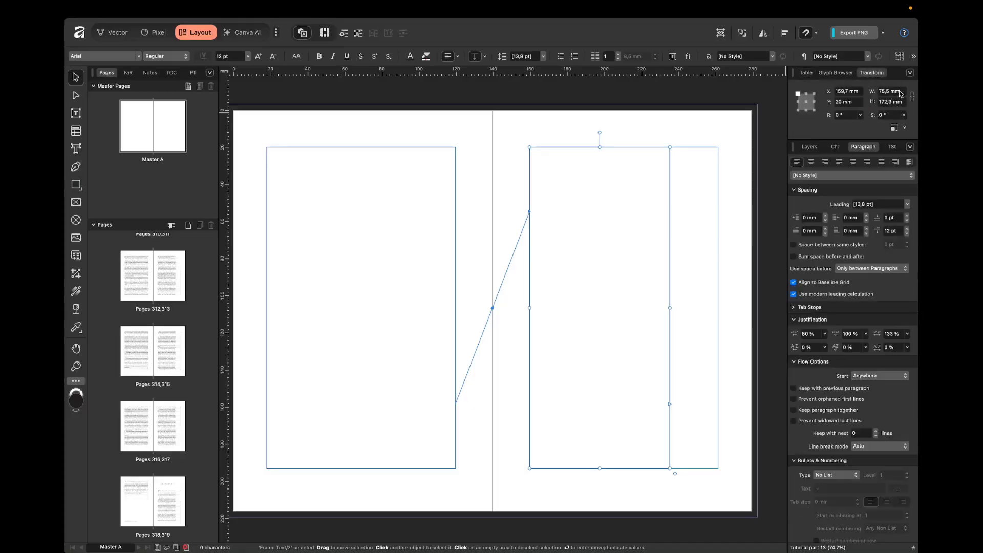
{"action": "left_click", "coordinate": [450, 192]}
{"action": "left_click", "coordinate": [888, 91]}
{"action": "type", "text": "75"}
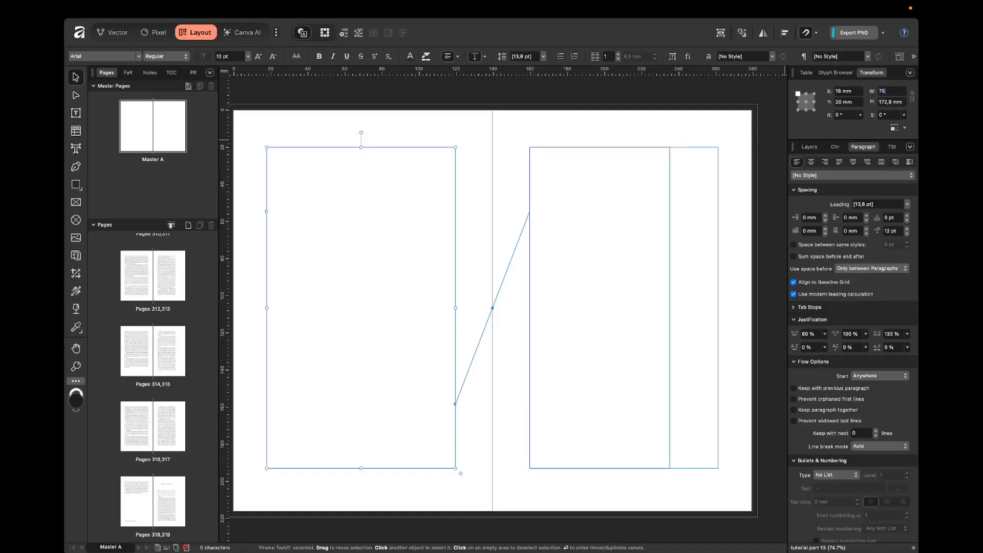
{"action": "key", "text": "Return"}
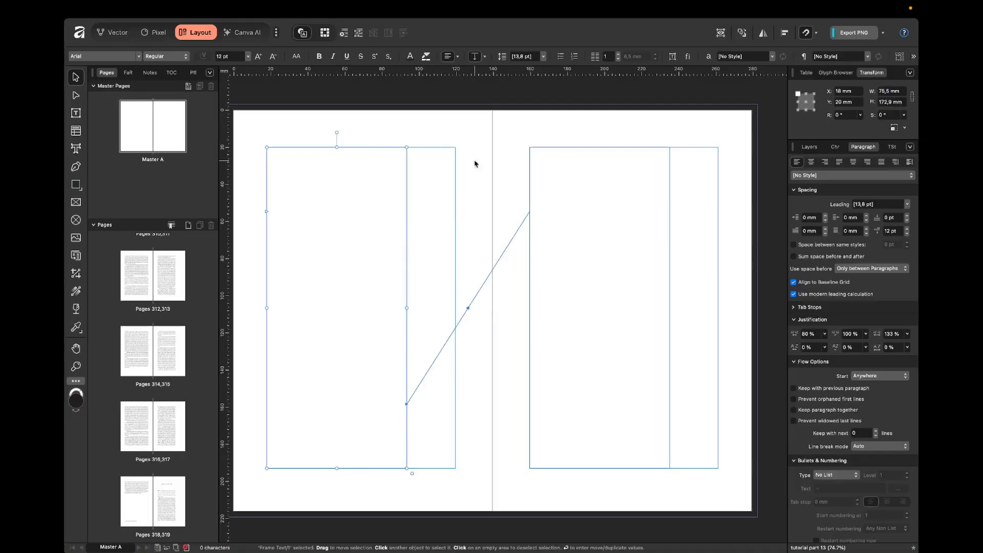
{"action": "left_click_drag", "start_coordinate": [437, 199], "coordinate": [446, 199]}
Check the narrowed text frames on pages 312 and 313, and search again for "easily discover the truth".
{"action": "double_click", "coordinate": [128, 280]}
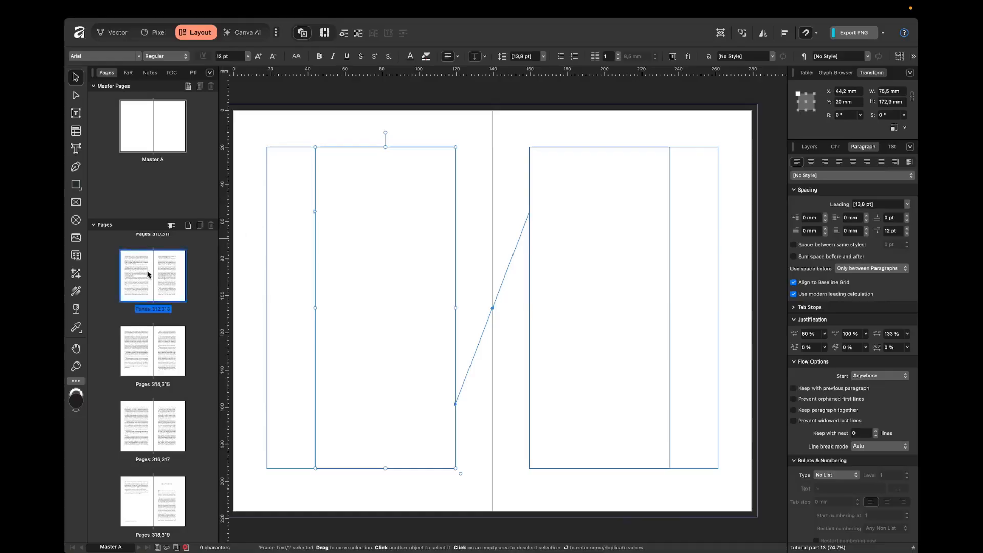
{"action": "scroll", "coordinate": [558, 289], "scroll_direction": "down", "scroll_amount": 10}
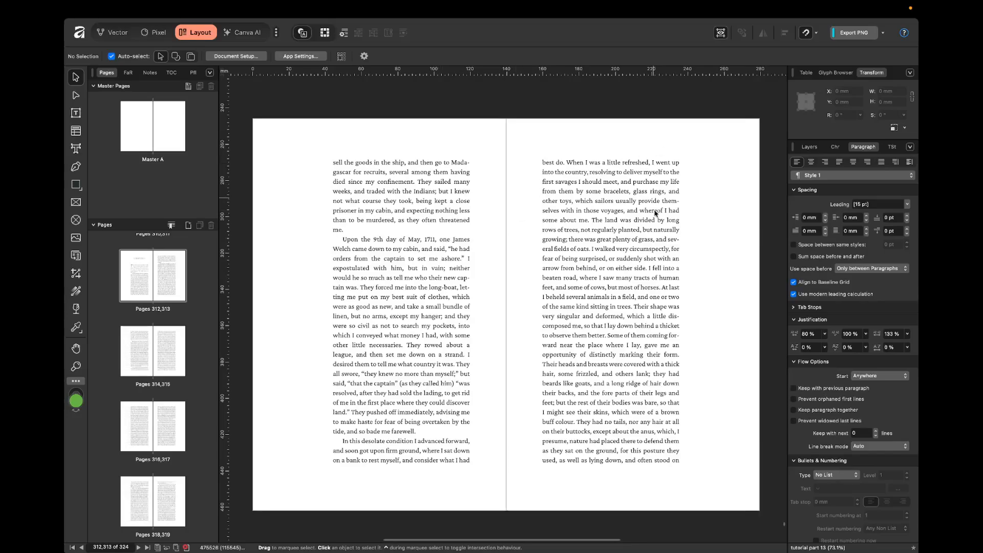
{"action": "left_click", "coordinate": [128, 73]}
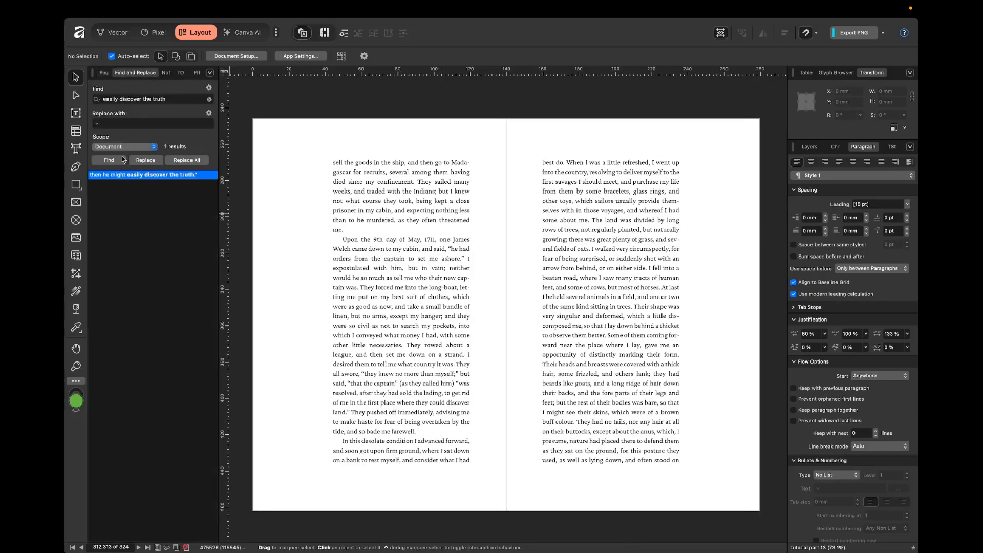
{"action": "left_click", "coordinate": [119, 164]}
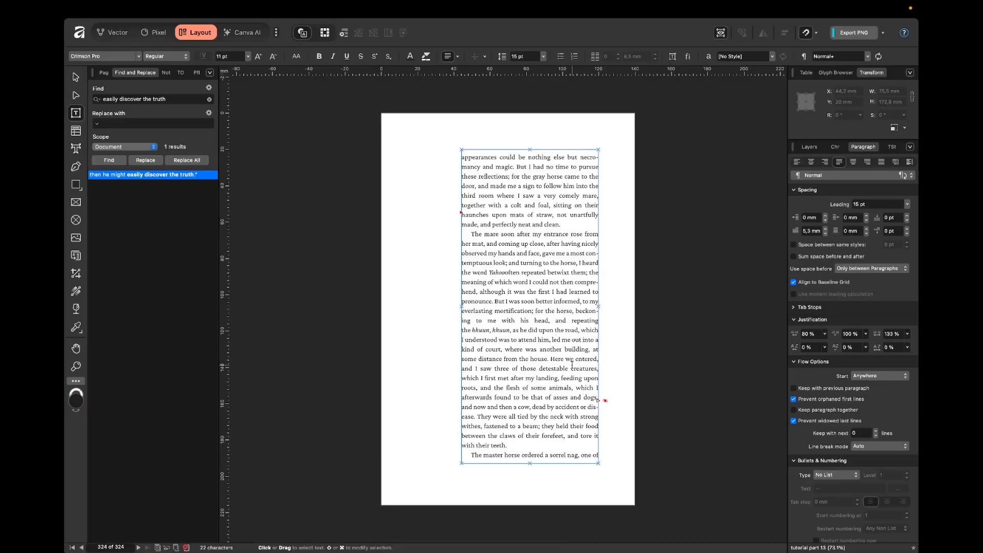
Autoflow the overflowing text from page 324 onto new pages and go to "easily discover the truth" in the reflowed book.
{"action": "scroll", "coordinate": [572, 366], "scroll_direction": "down", "scroll_amount": 3}
{"action": "scroll", "coordinate": [572, 365], "scroll_direction": "up", "scroll_amount": 2}
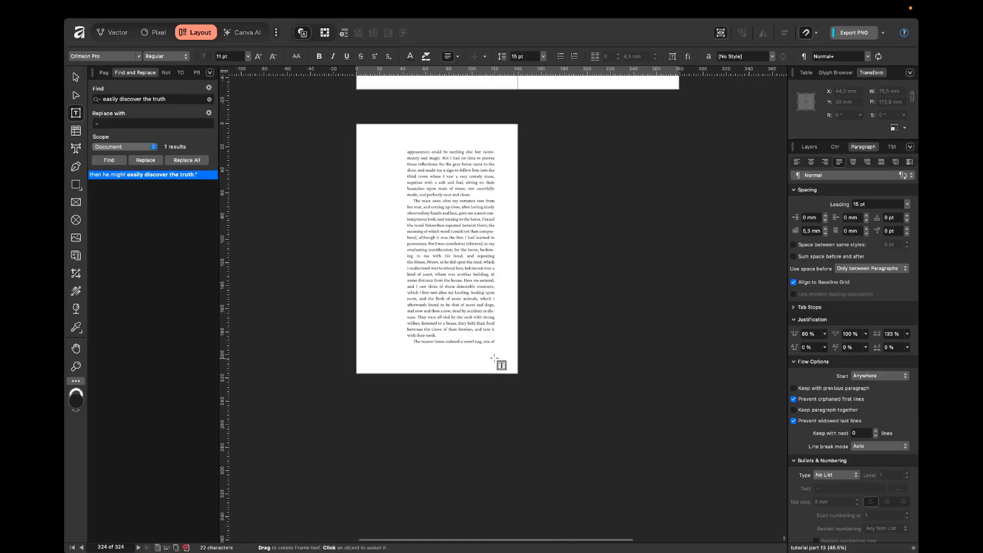
{"action": "left_click", "coordinate": [498, 307]}
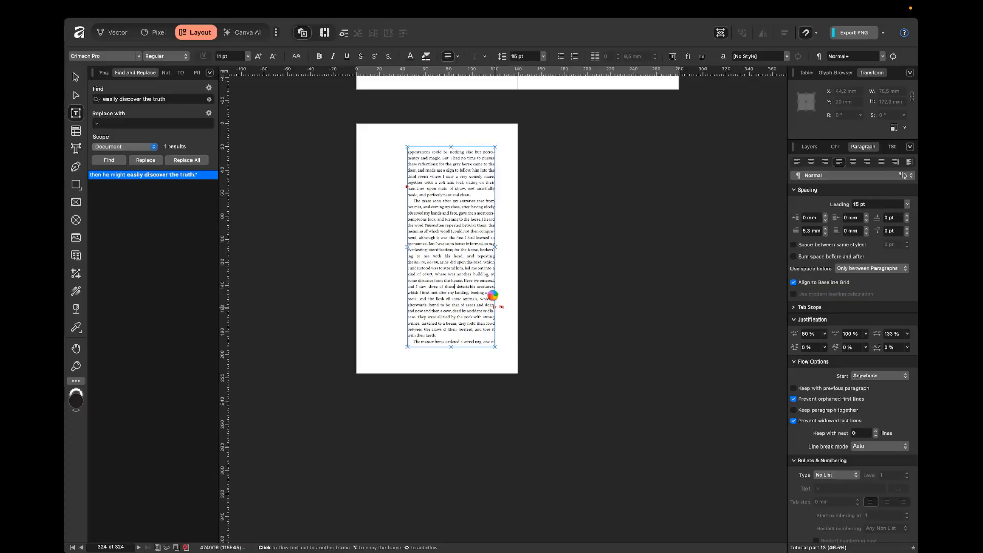
{"action": "left_click", "coordinate": [109, 160]}
{"action": "scroll", "coordinate": [404, 261], "scroll_direction": "up", "scroll_amount": 5}
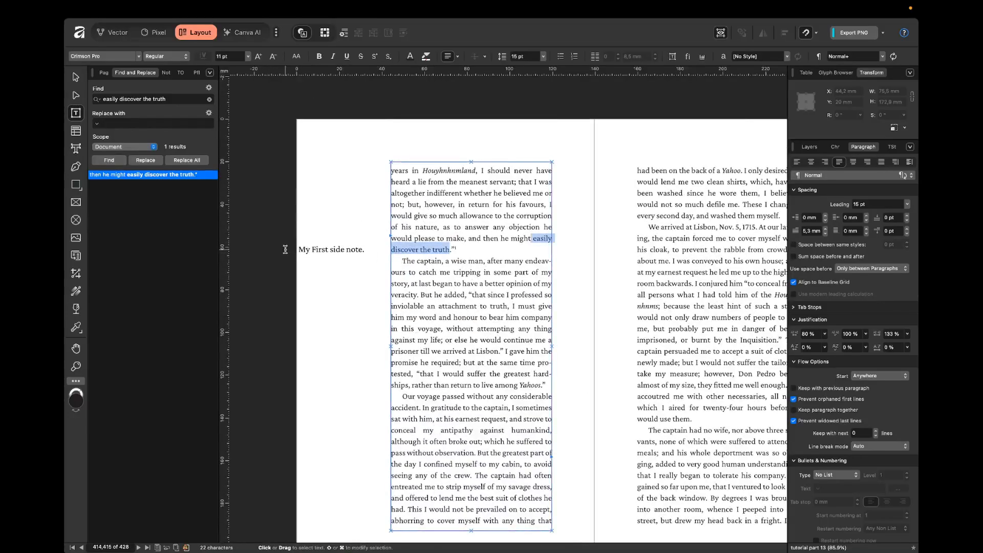
Set the document-wide note body style for sidenotes to footnote text.
{"action": "left_click", "coordinate": [167, 72]}
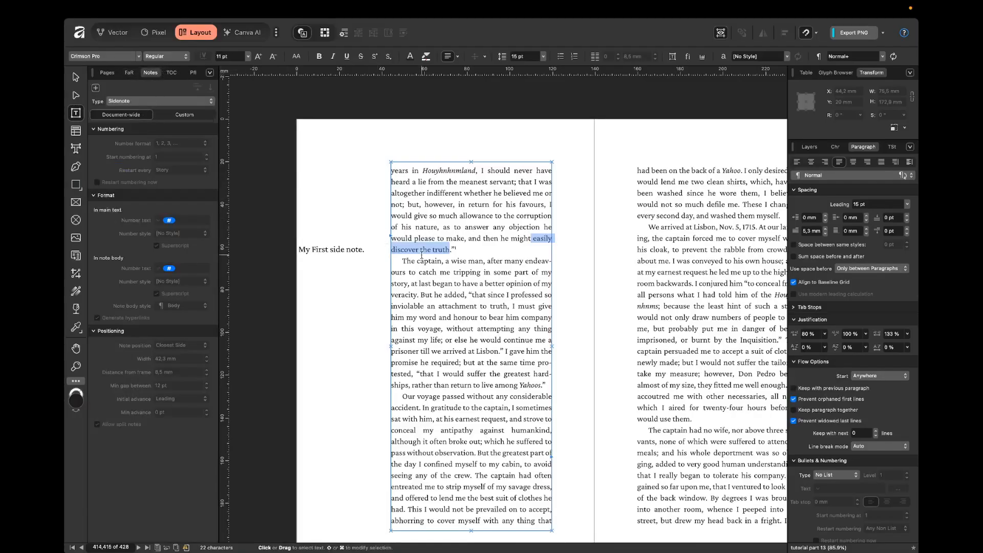
{"action": "left_click", "coordinate": [338, 246]}
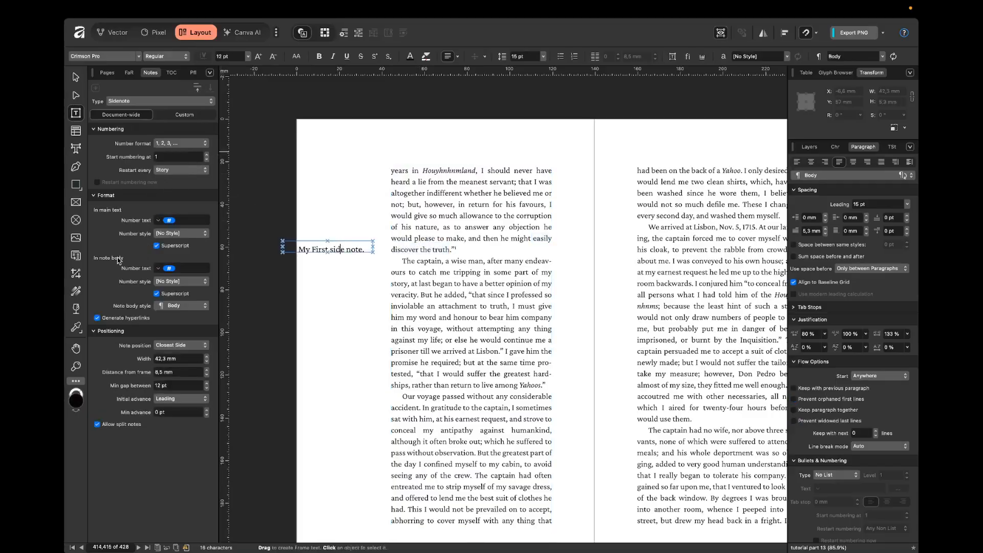
{"action": "left_click", "coordinate": [173, 308]}
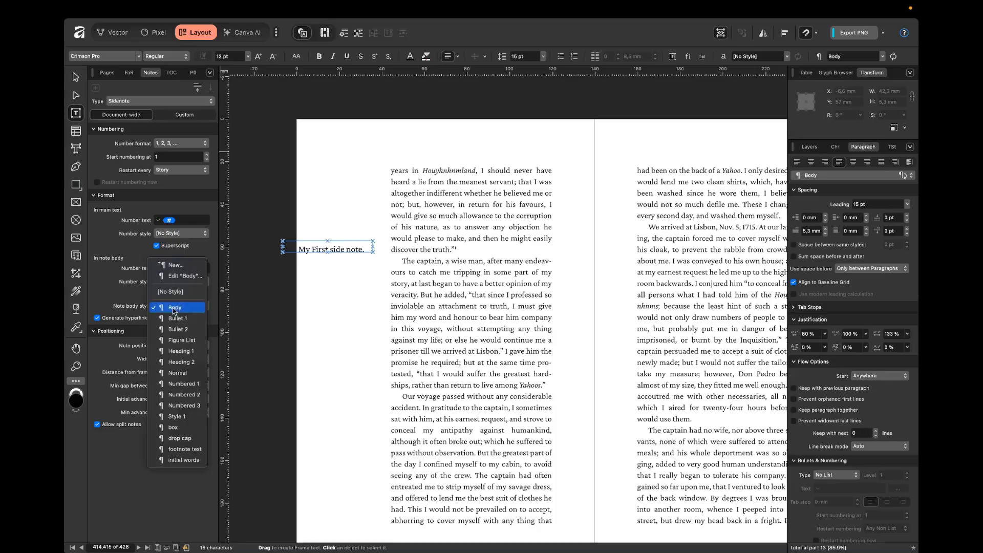
{"action": "left_click", "coordinate": [174, 449]}
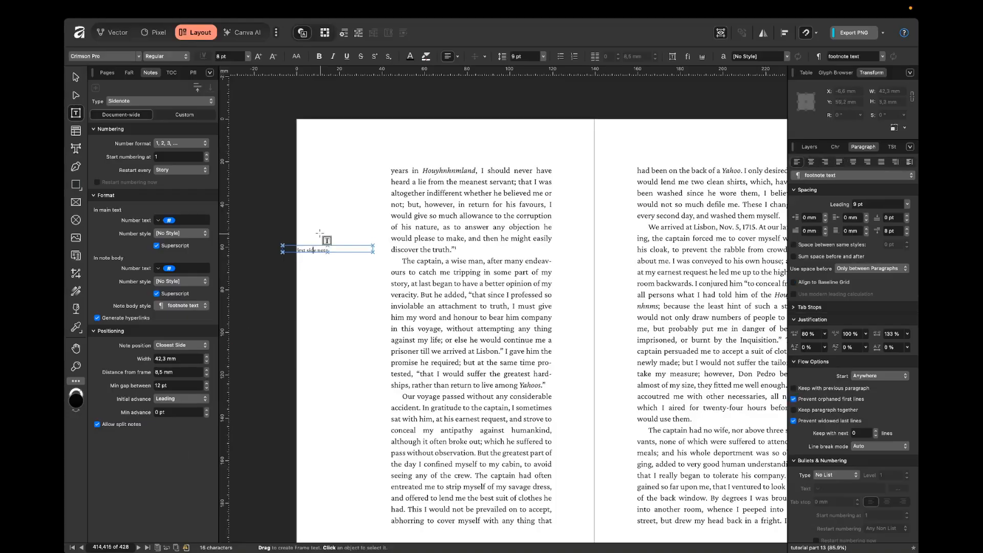
Make the sidenote numbering restart every Document and turn off hyperlink generation for sidenotes.
{"action": "scroll", "coordinate": [333, 255], "scroll_direction": "up", "scroll_amount": 2}
{"action": "left_click", "coordinate": [333, 255]}
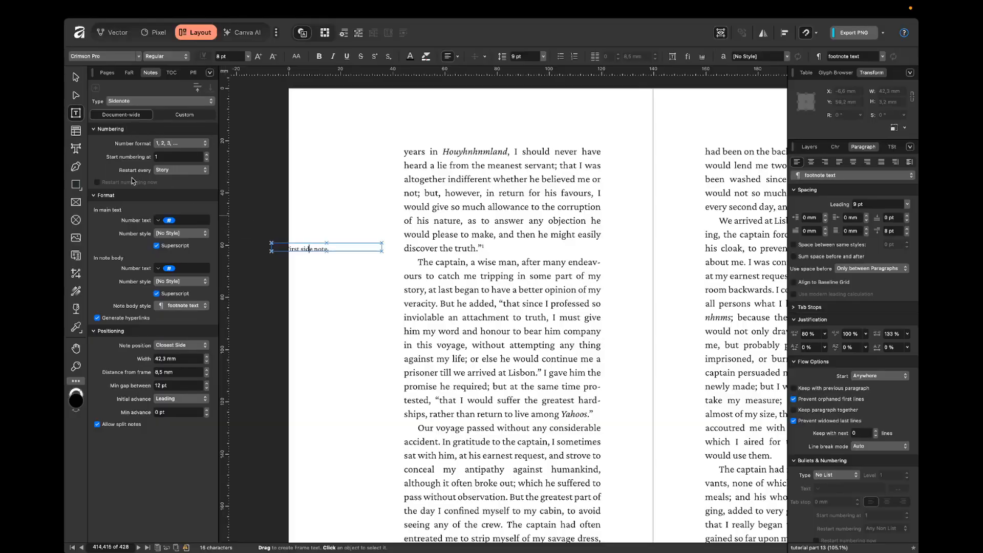
{"action": "left_click", "coordinate": [180, 170]}
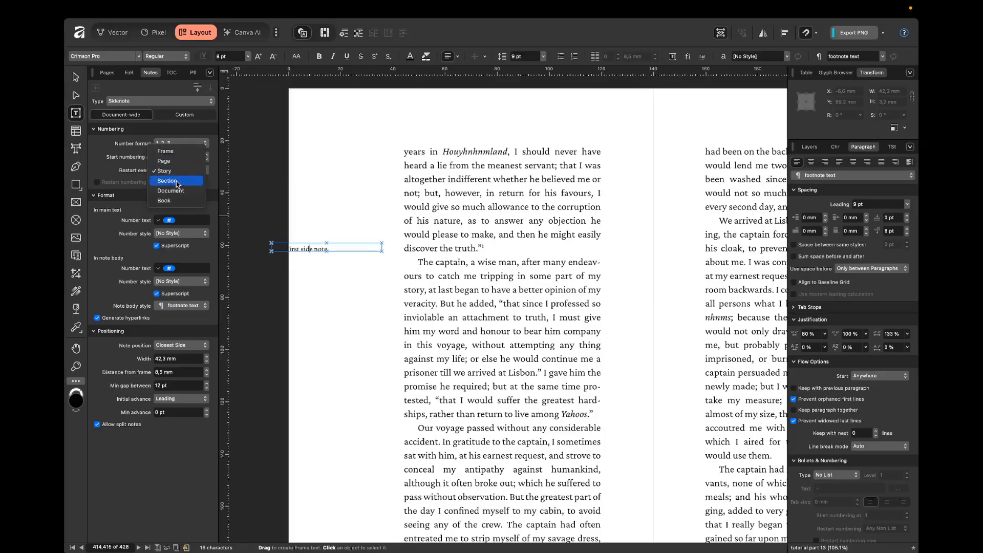
{"action": "left_click", "coordinate": [174, 190]}
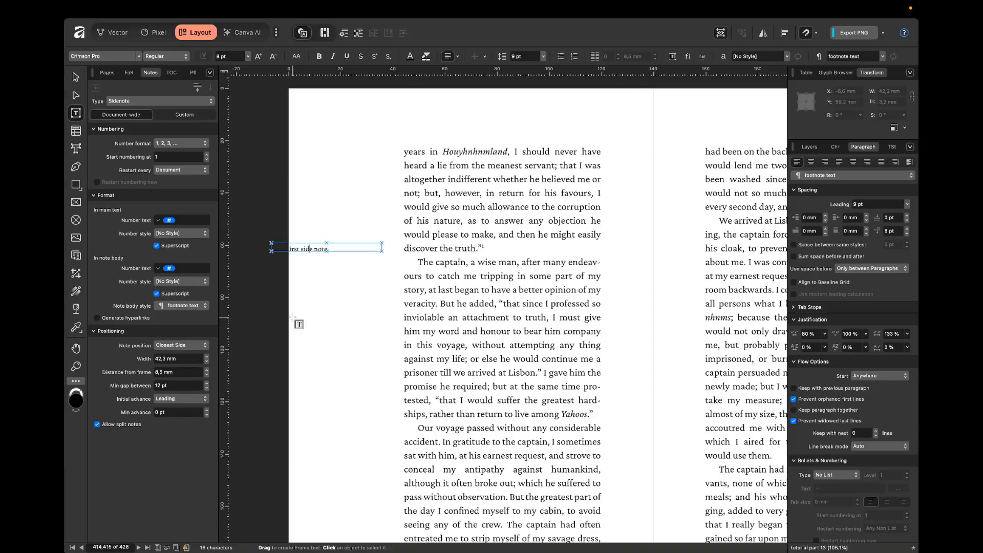
Try sidenote widths of 42 mm and 20 mm, settle on 25 mm, and reselect the first sidenote.
{"action": "left_click", "coordinate": [188, 359]}
{"action": "type", "text": "42"}
{"action": "key", "text": "Return"}
{"action": "type", "text": "20"}
{"action": "key", "text": "Return"}
{"action": "type", "text": "25"}
{"action": "key", "text": "Return"}
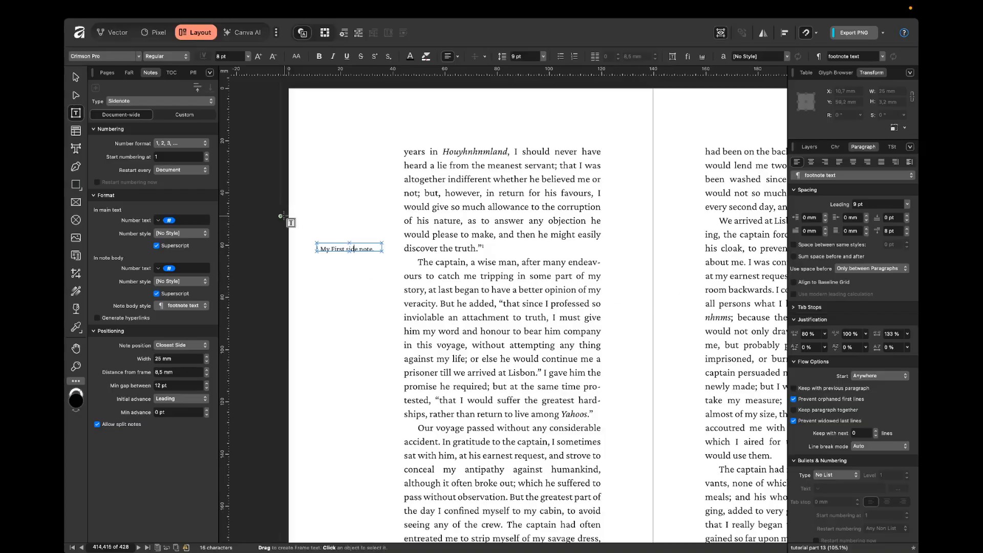
{"action": "left_click", "coordinate": [329, 184]}
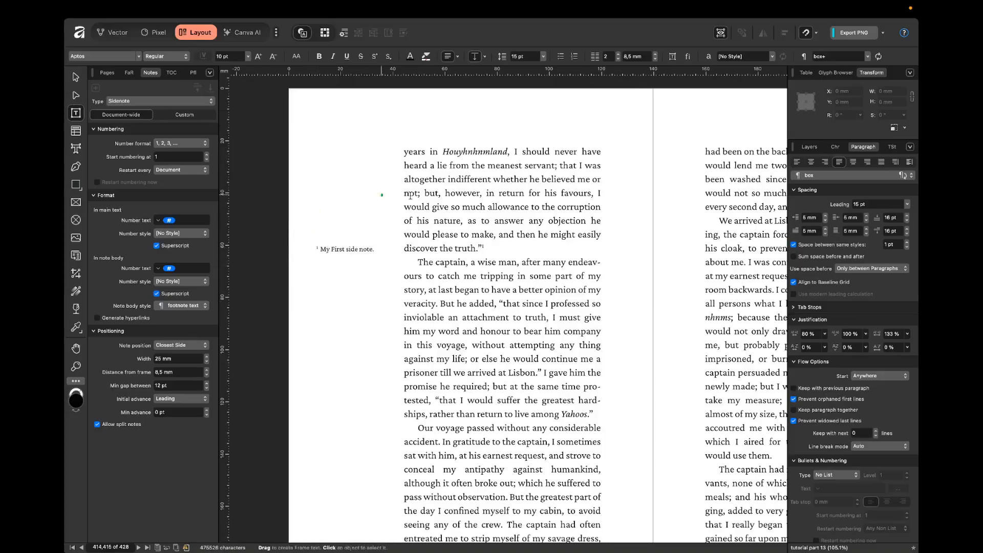
{"action": "left_click", "coordinate": [330, 243]}
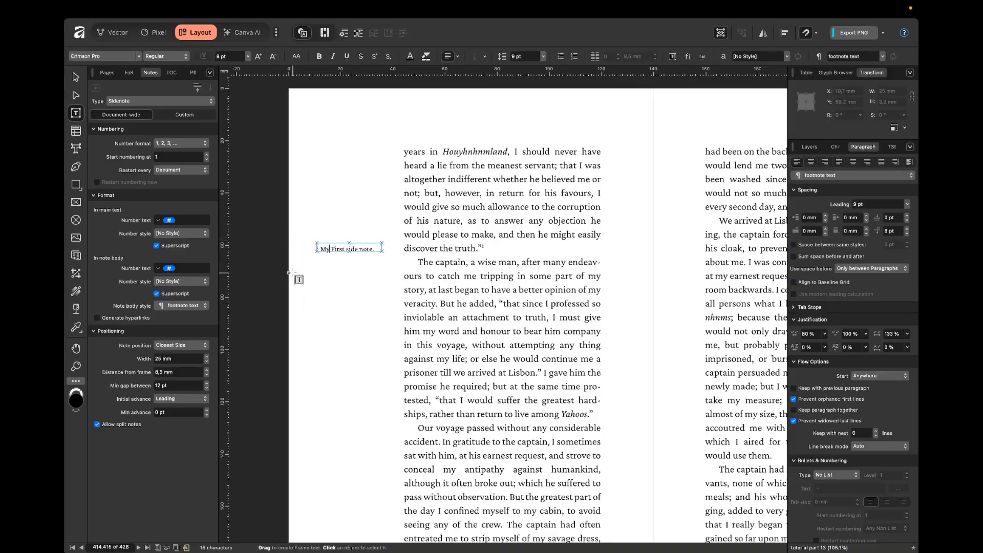
Try a 5 mm distance between the sidenote and the text frame, and restore the previous distance.
{"action": "left_click", "coordinate": [181, 375]}
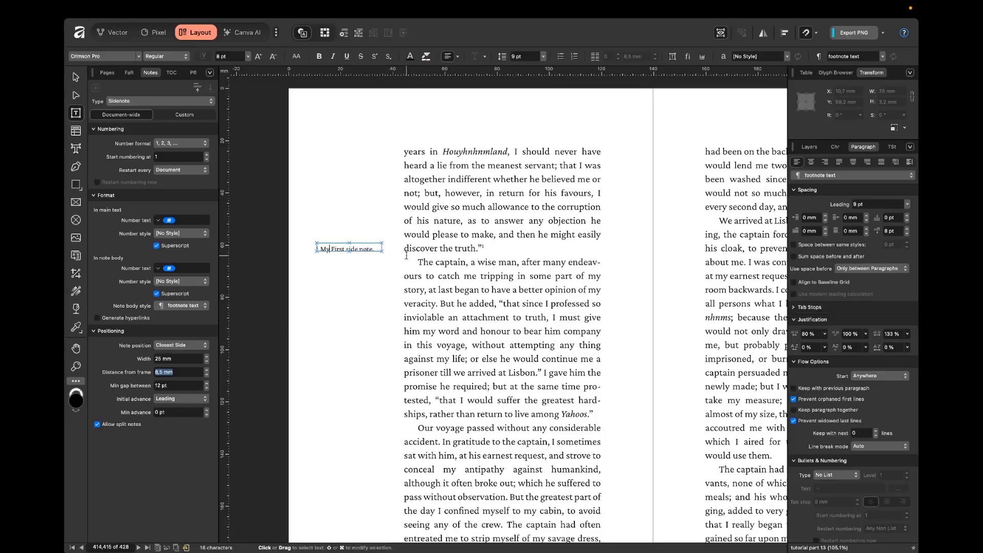
{"action": "type", "text": "5"}
{"action": "key", "text": "Return"}
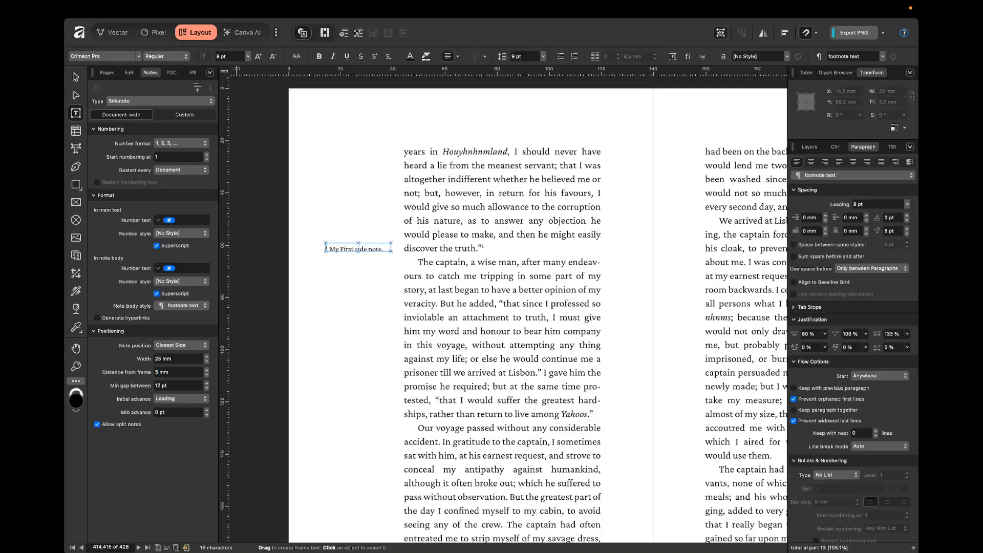
{"action": "left_click", "coordinate": [178, 361]}
{"action": "type", "text": "2"}
{"action": "key", "text": "Return"}
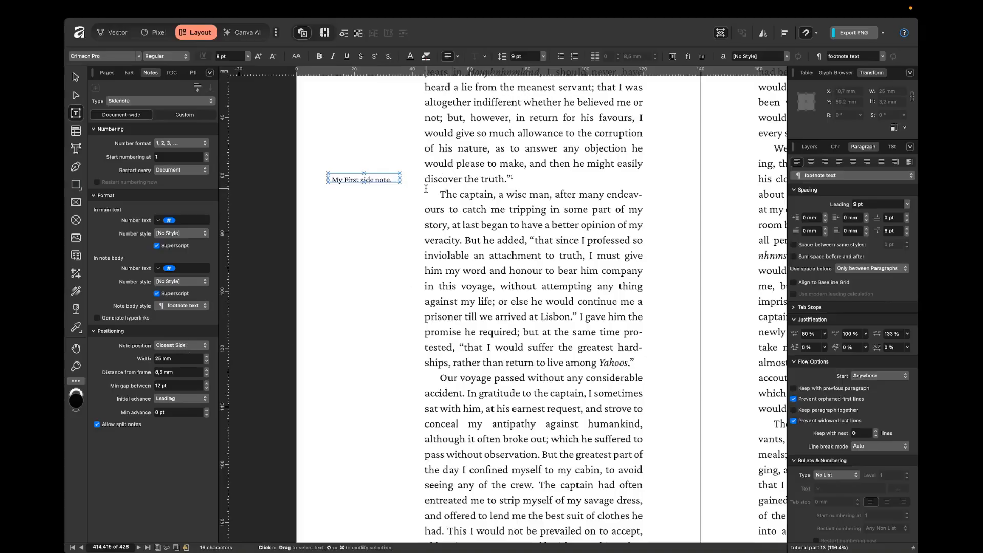
Try moving the sidenote reference from after "discover the truth" to after "professed" in the following paragraph, and undo the move.
{"action": "left_click", "coordinate": [426, 172]}
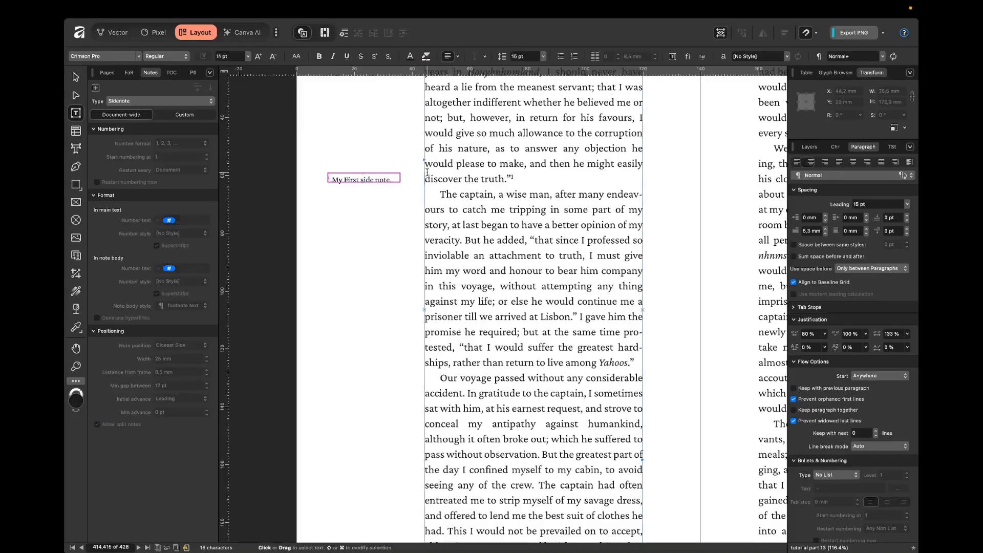
{"action": "left_click", "coordinate": [522, 179]}
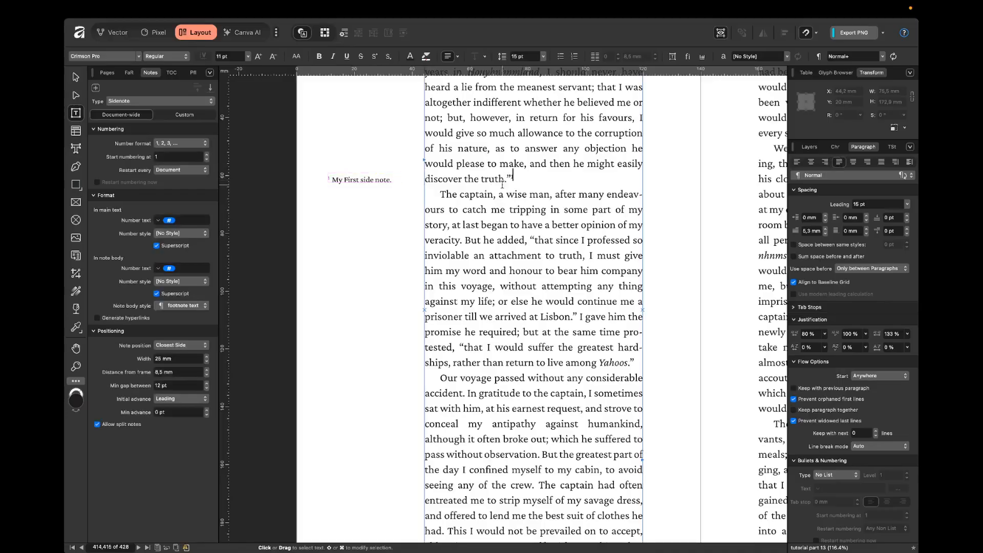
{"action": "scroll", "coordinate": [433, 201], "scroll_direction": "up", "scroll_amount": 1}
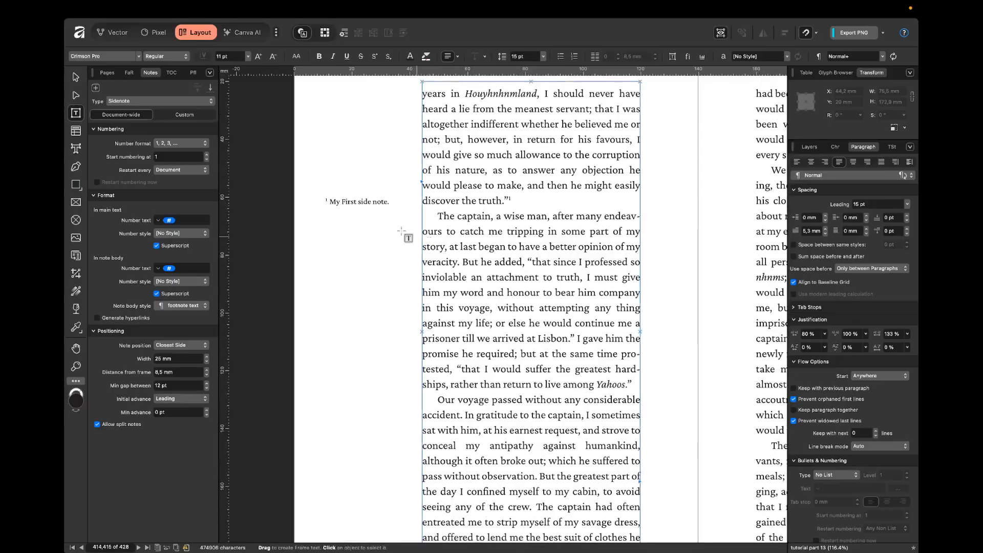
{"action": "left_click", "coordinate": [369, 201]}
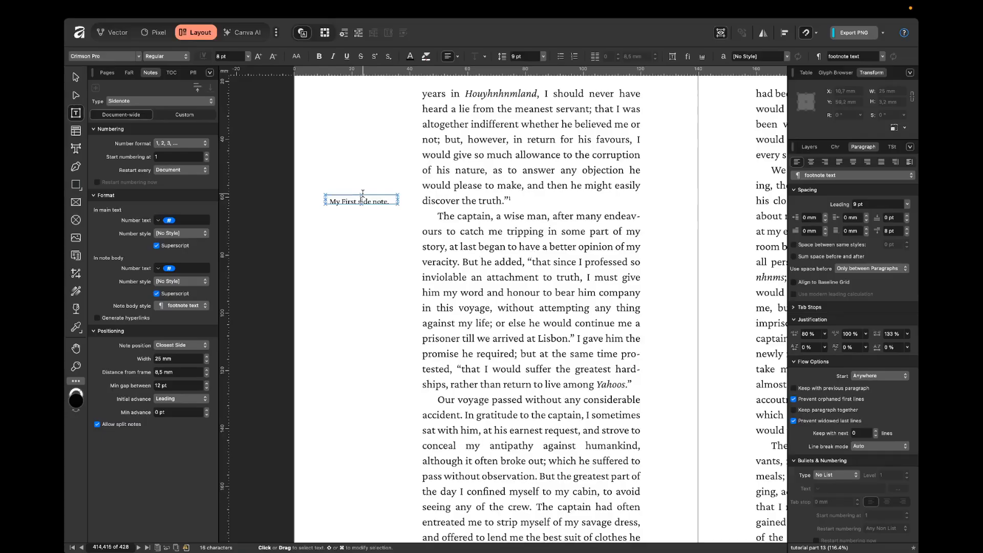
{"action": "left_click", "coordinate": [507, 203]}
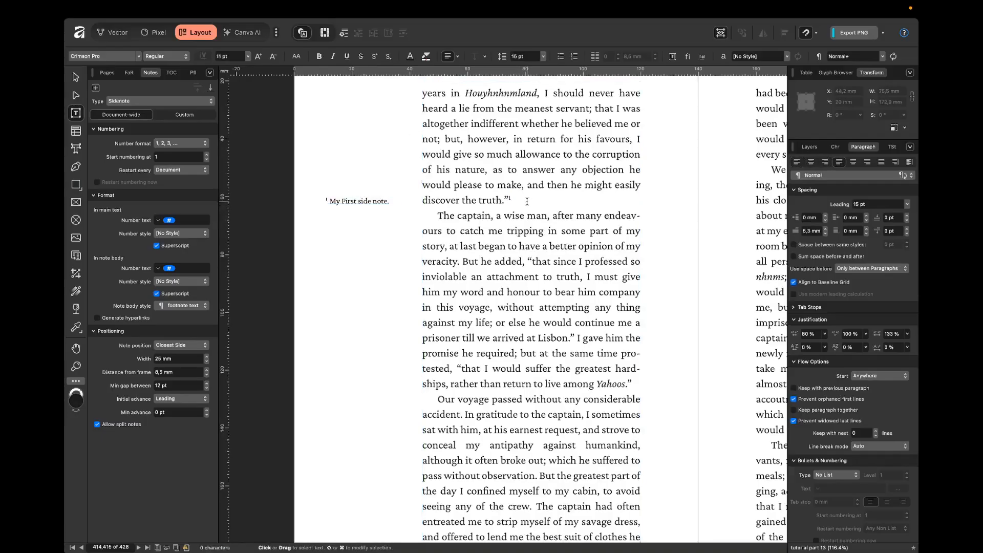
{"action": "key", "text": "BackSpace"}
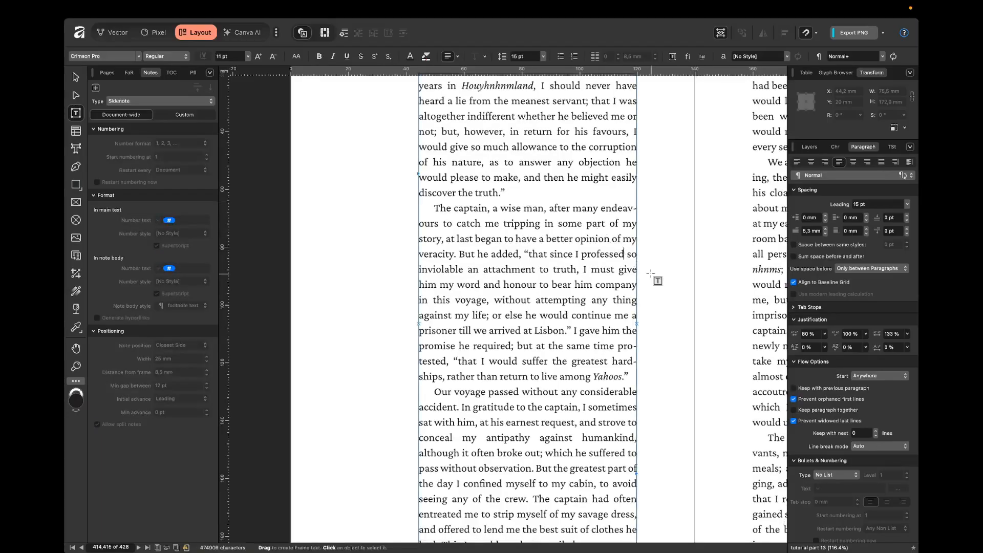
{"action": "left_click", "coordinate": [624, 254]}
{"action": "key", "text": "ctrl+v"}
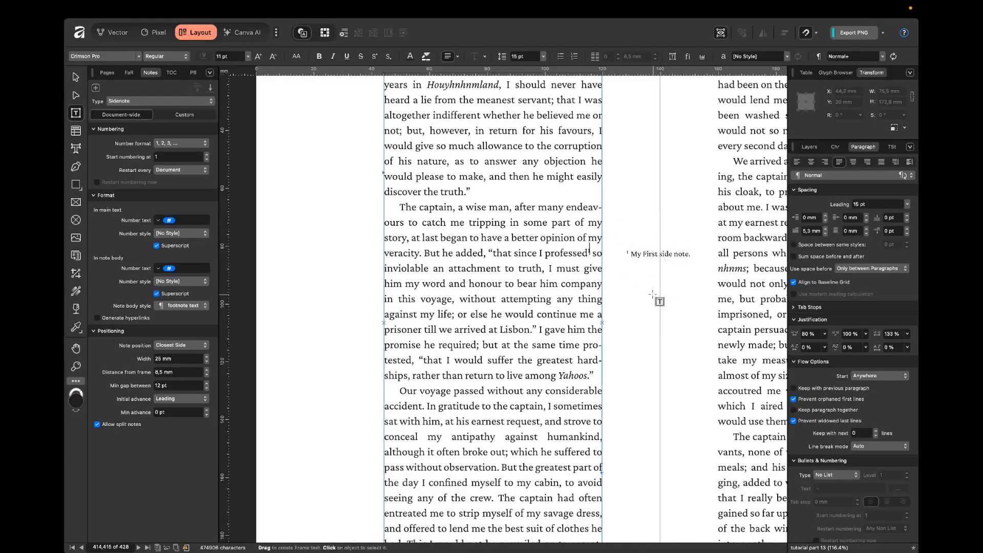
{"action": "key", "text": "ctrl+z"}
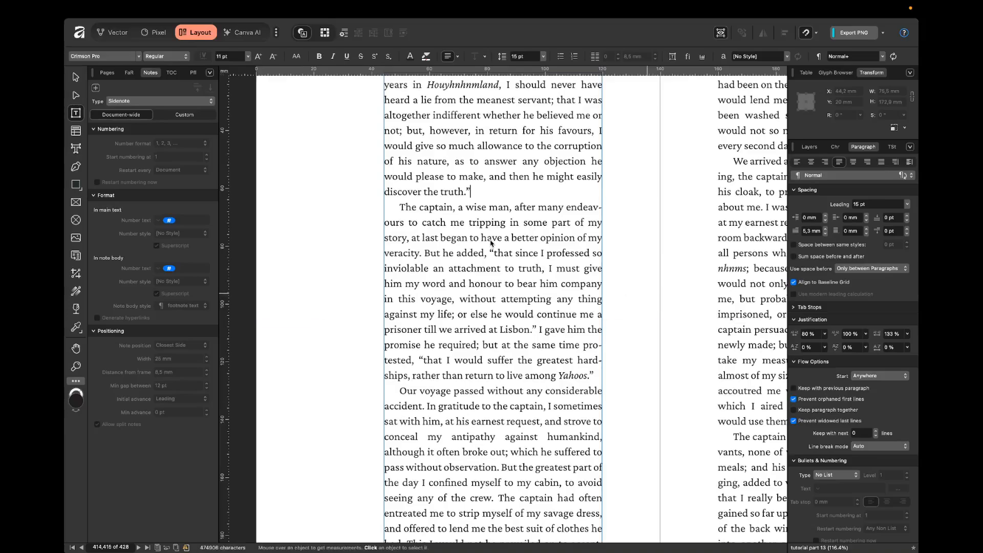
{"action": "key", "text": "ctrl+shift+z"}
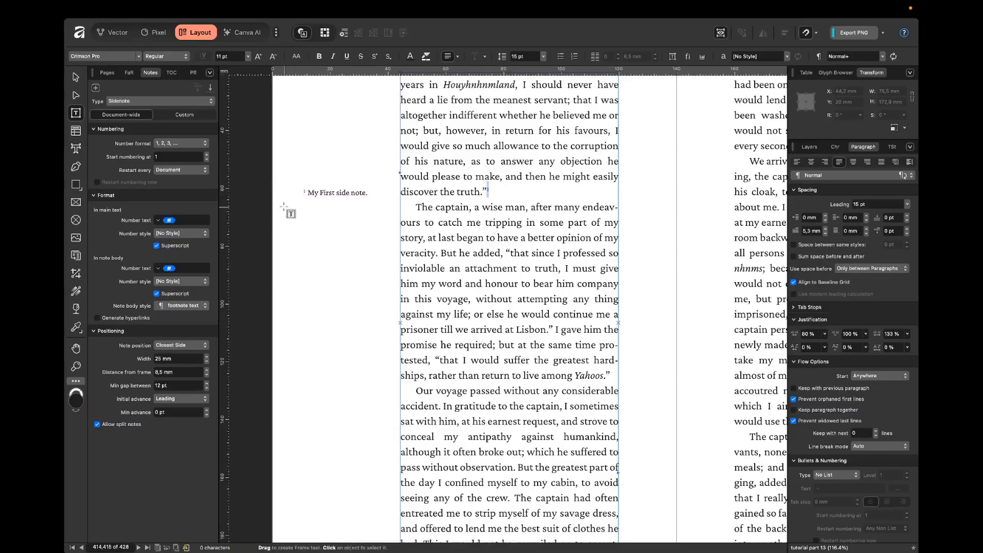
Try the Away From Spine, Towards Spine and Closest Side note positions for the sidenote, and settle on Away From Spine.
{"action": "left_click", "coordinate": [350, 193]}
{"action": "left_click", "coordinate": [190, 346]}
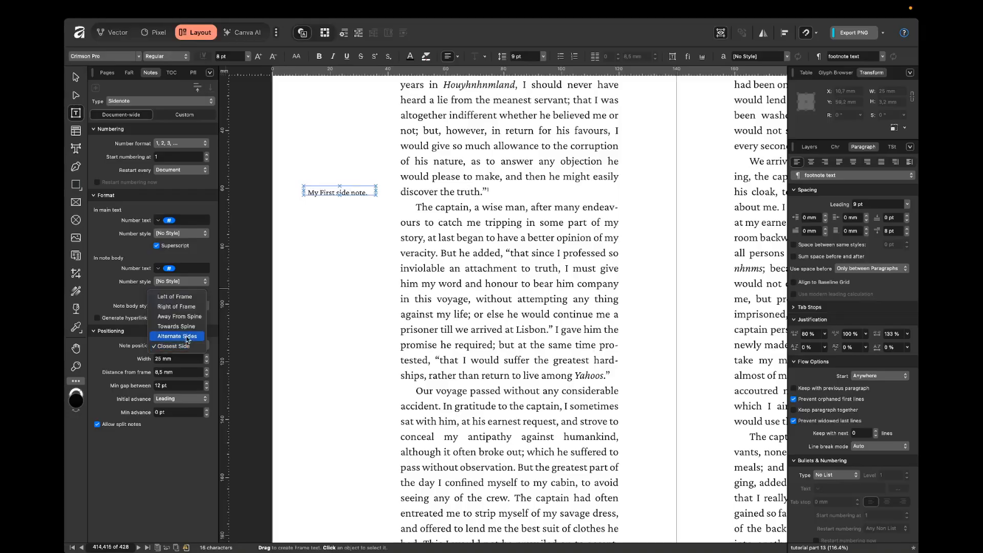
{"action": "left_click", "coordinate": [195, 317]}
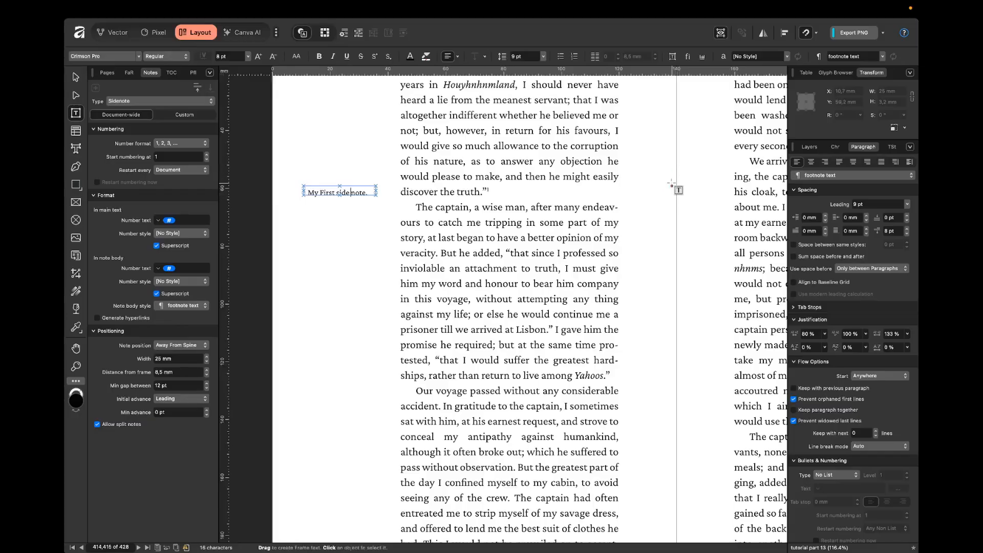
{"action": "left_click", "coordinate": [176, 350]}
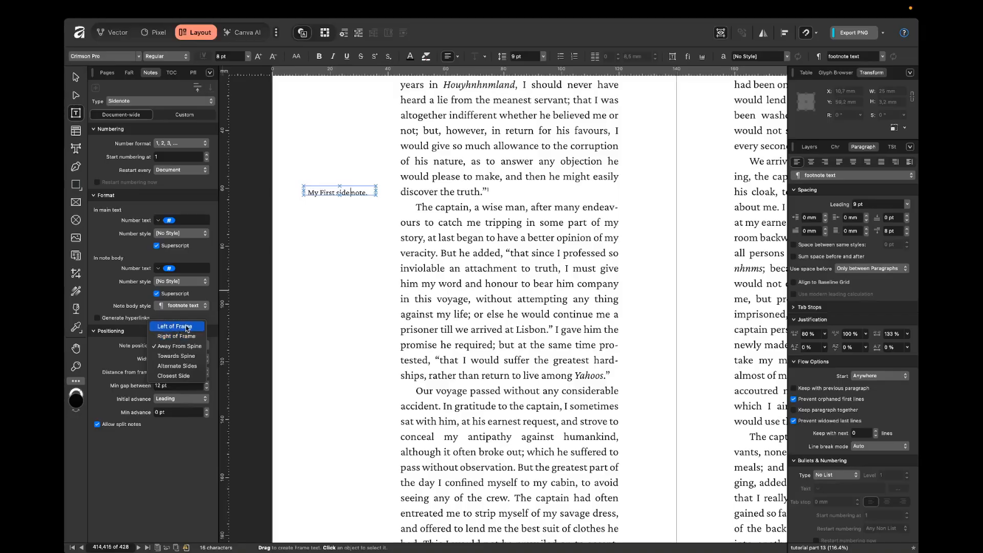
{"action": "left_click", "coordinate": [182, 358]}
{"action": "key", "text": "super+0"}
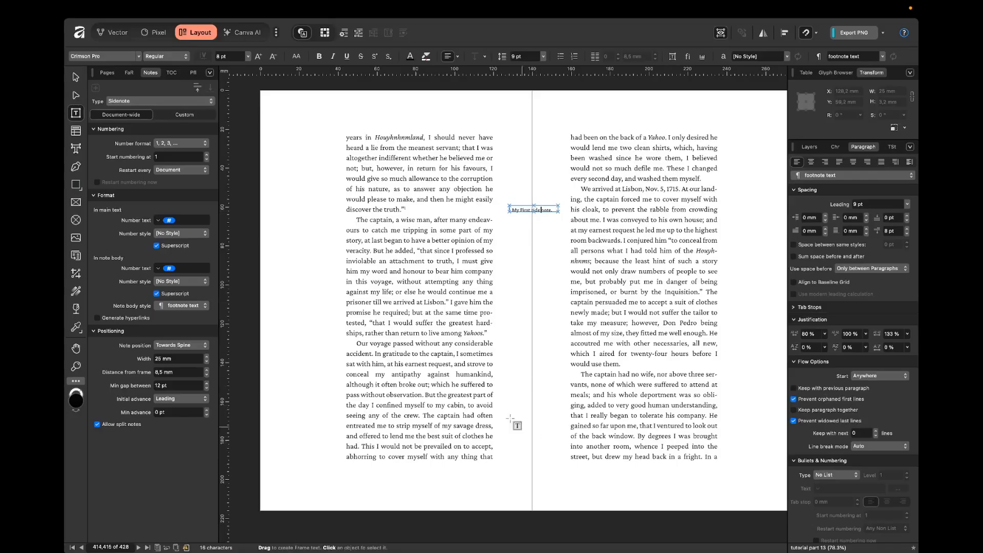
{"action": "left_click", "coordinate": [196, 347]}
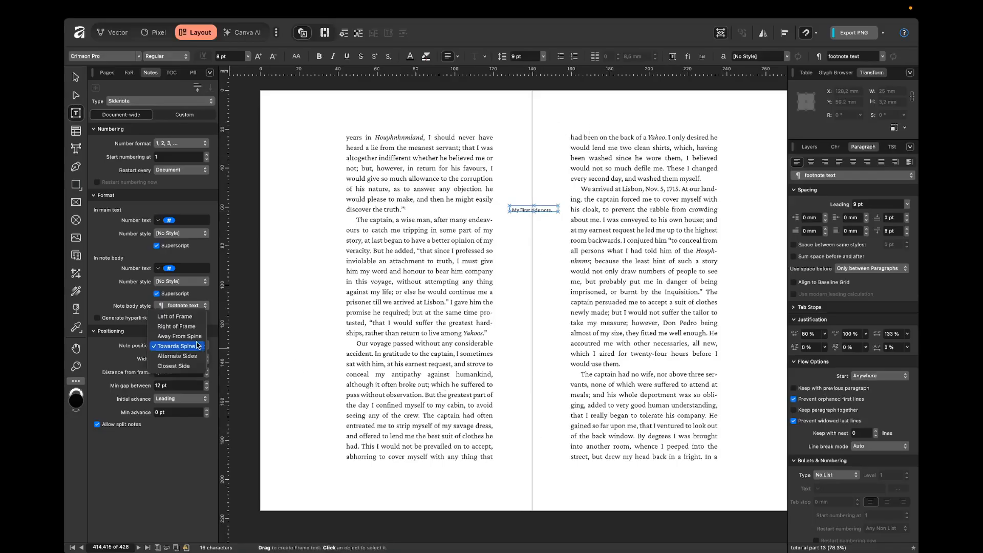
{"action": "left_click", "coordinate": [172, 366]}
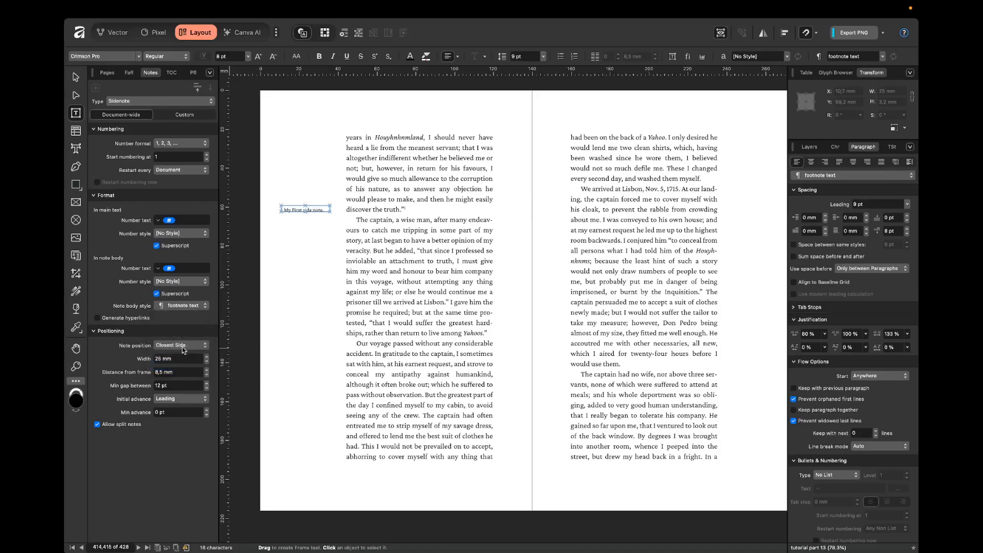
{"action": "left_click", "coordinate": [183, 349]}
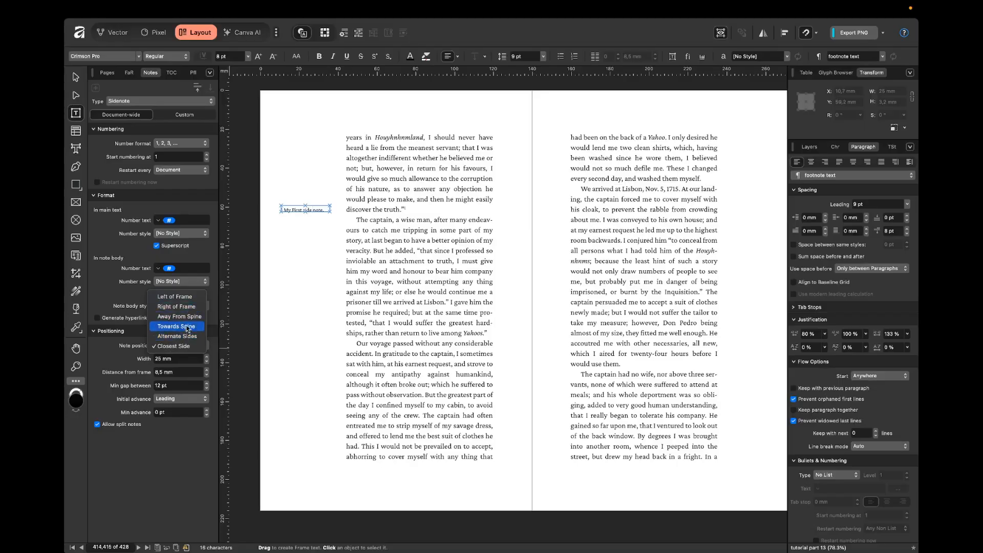
{"action": "left_click", "coordinate": [188, 317]}
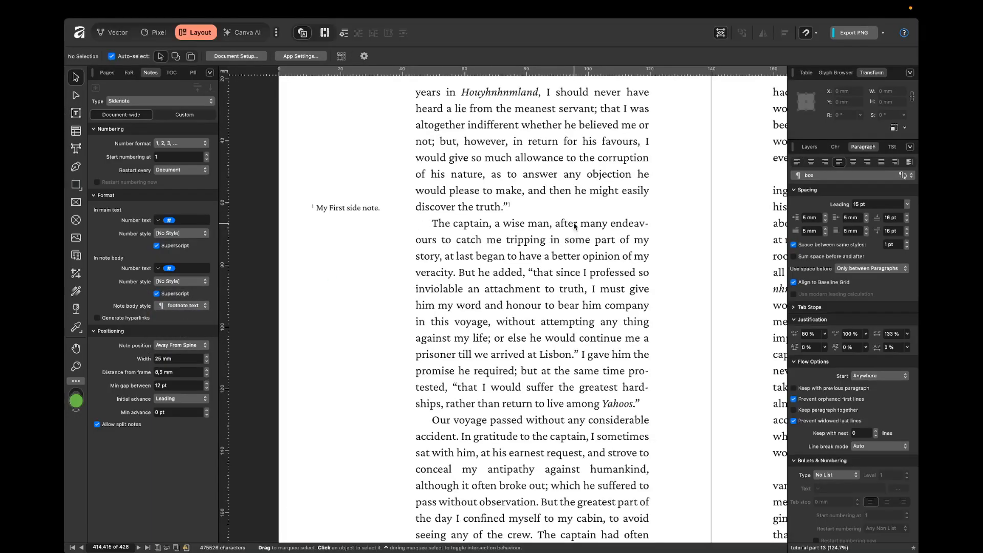
Place the text cursor after "barbarous people!" on page 323 and set the note type to Endnote.
{"action": "left_click", "coordinate": [535, 216]}
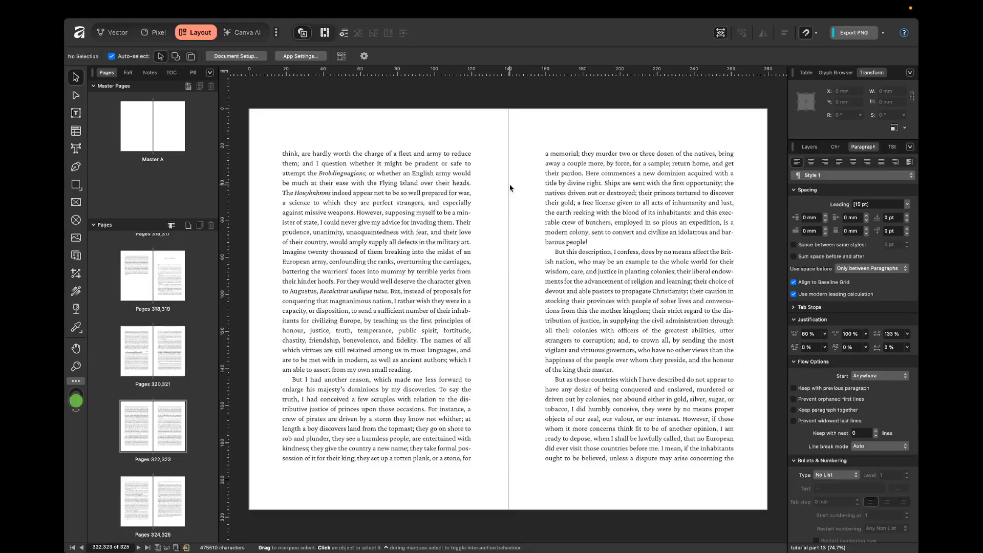
{"action": "double_click", "coordinate": [636, 239]}
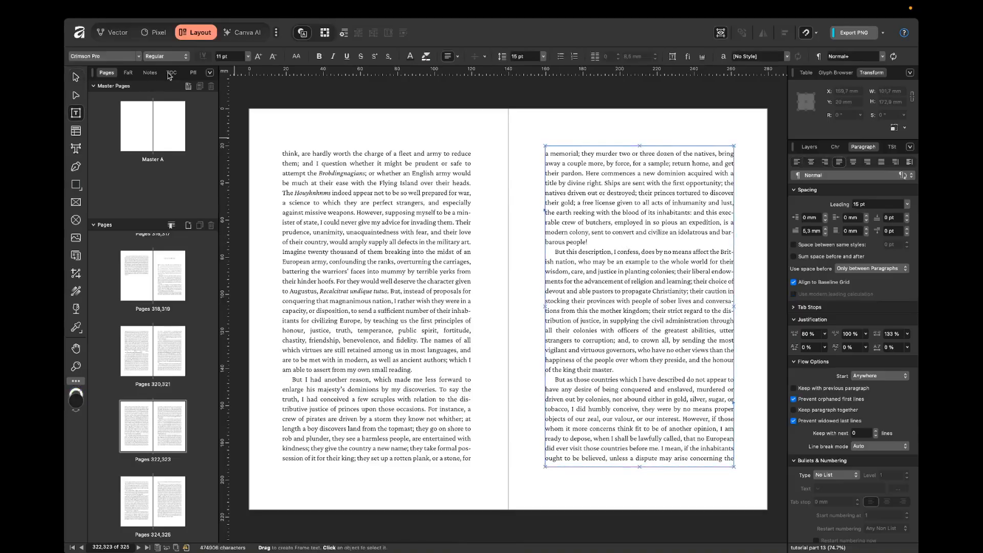
{"action": "left_click", "coordinate": [151, 73]}
{"action": "left_click", "coordinate": [144, 102]}
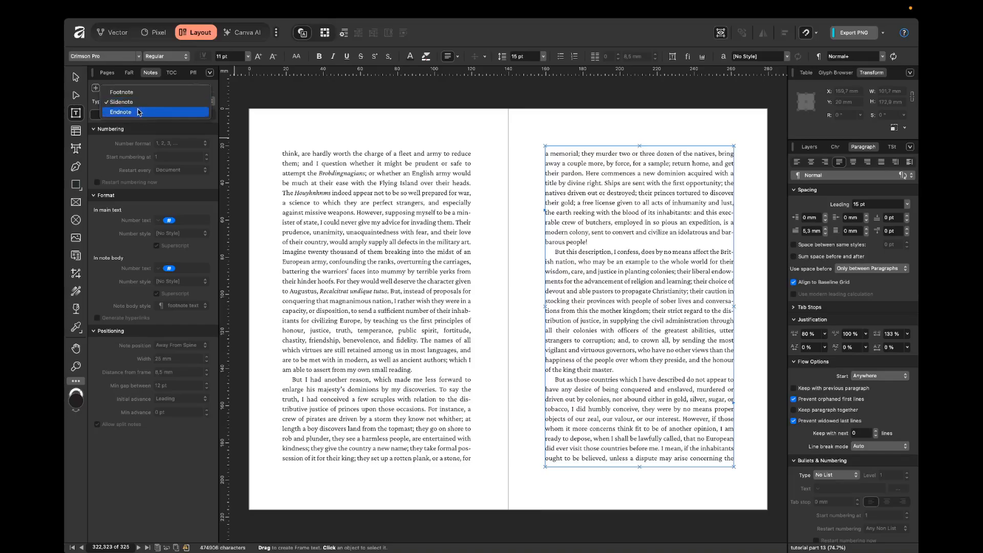
{"action": "left_click", "coordinate": [121, 112]}
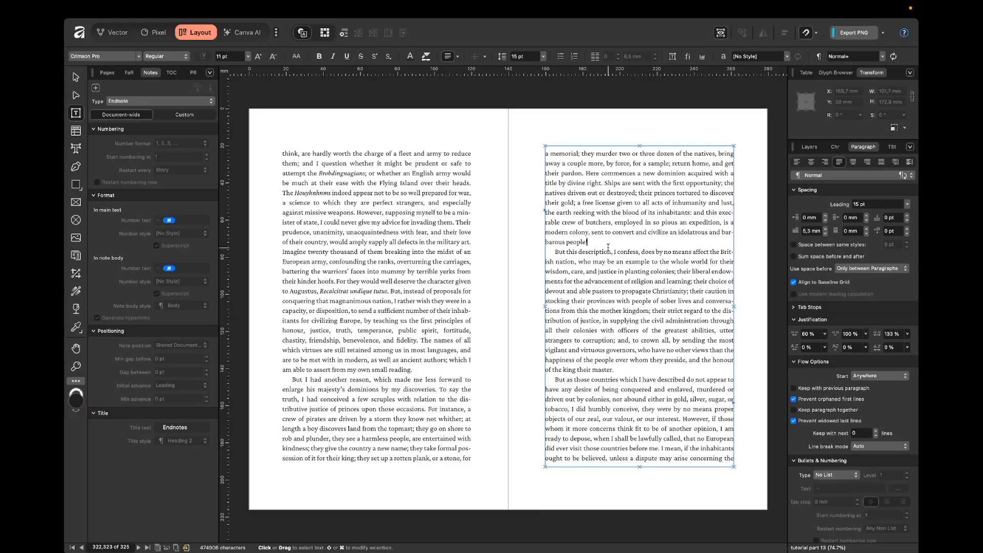
Insert an endnote after "barbarous people!" and enter "My first end note." as its text.
{"action": "scroll", "coordinate": [608, 247], "scroll_direction": "up", "scroll_amount": 5}
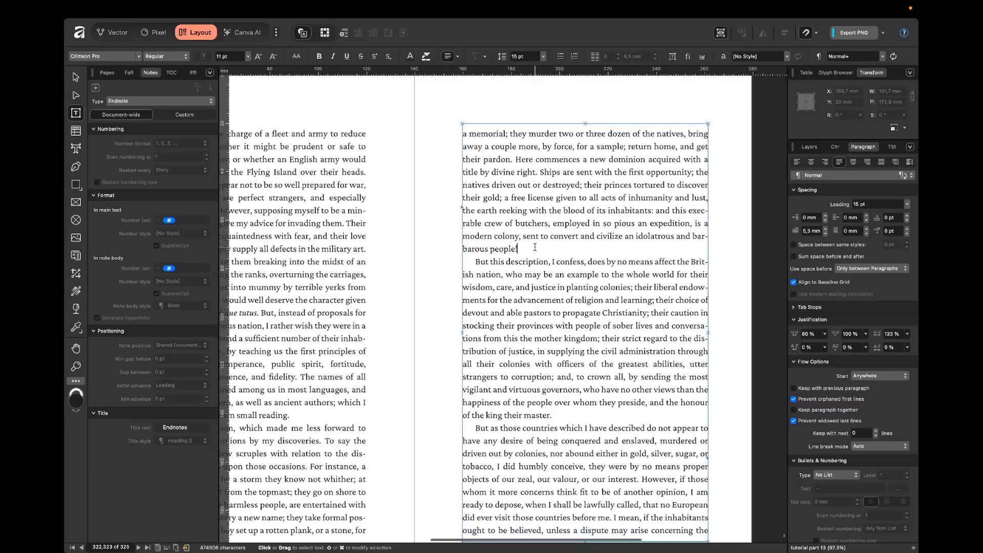
{"action": "left_click", "coordinate": [141, 101]}
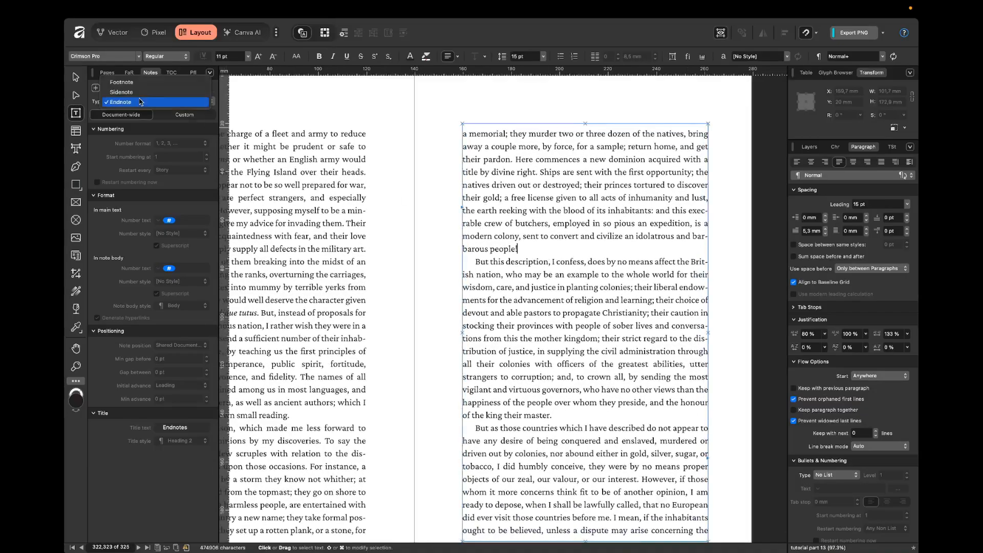
{"action": "left_click", "coordinate": [141, 101]}
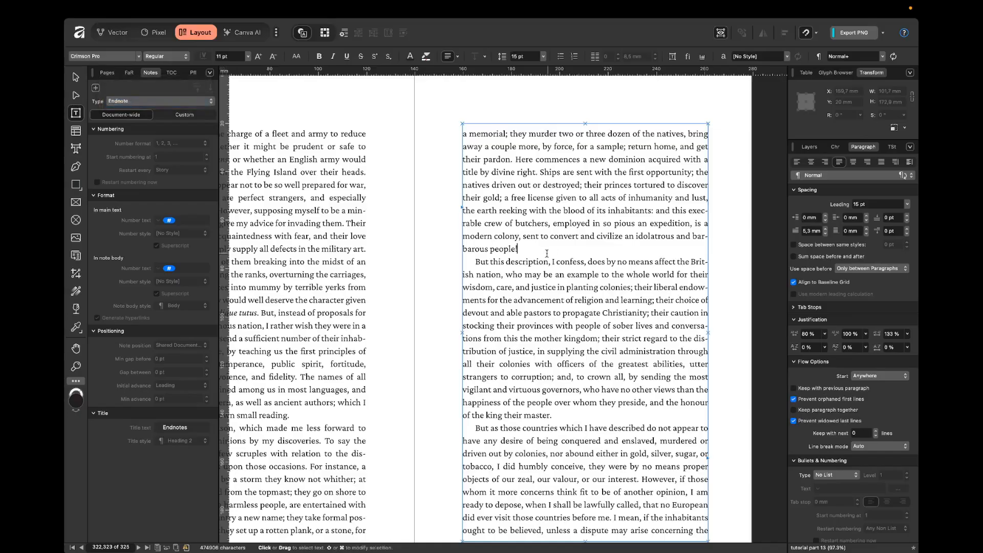
{"action": "left_click", "coordinate": [96, 89]}
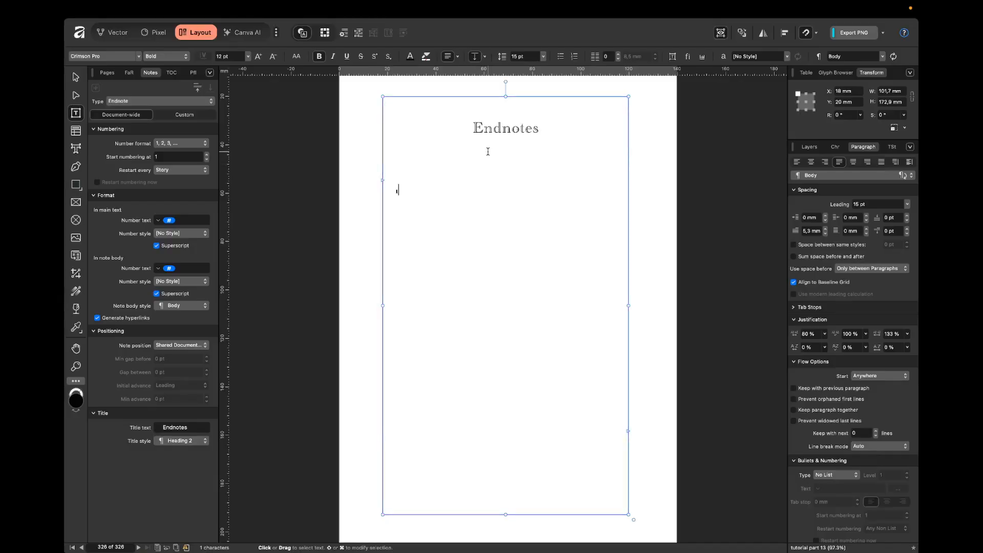
{"action": "scroll", "coordinate": [488, 151], "scroll_direction": "down", "scroll_amount": 2}
{"action": "scroll", "coordinate": [450, 167], "scroll_direction": "up", "scroll_amount": 4}
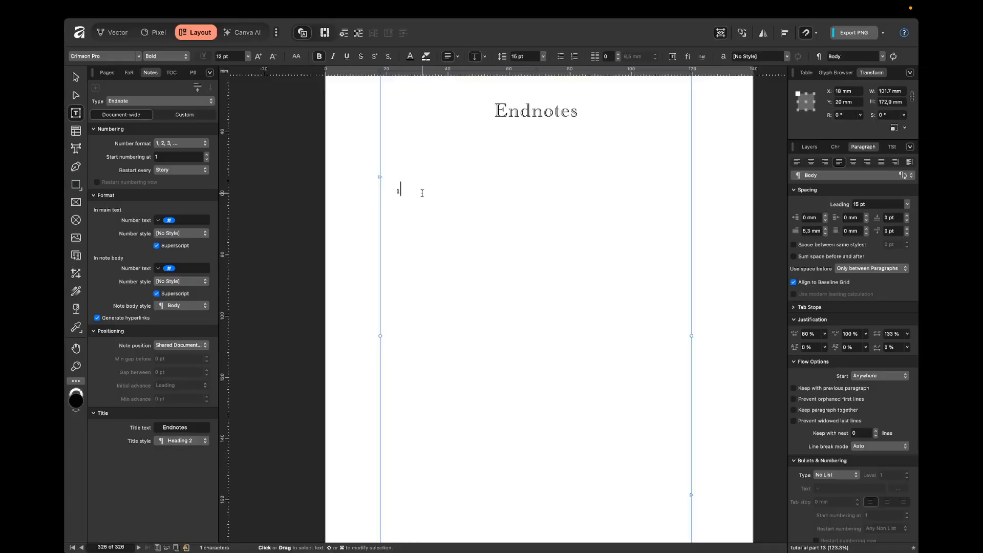
{"action": "type", "text": "My first end note."}
{"action": "key", "text": "Escape"}
{"action": "key", "text": "Escape"}
{"action": "scroll", "coordinate": [716, 189], "scroll_direction": "down", "scroll_amount": 2}
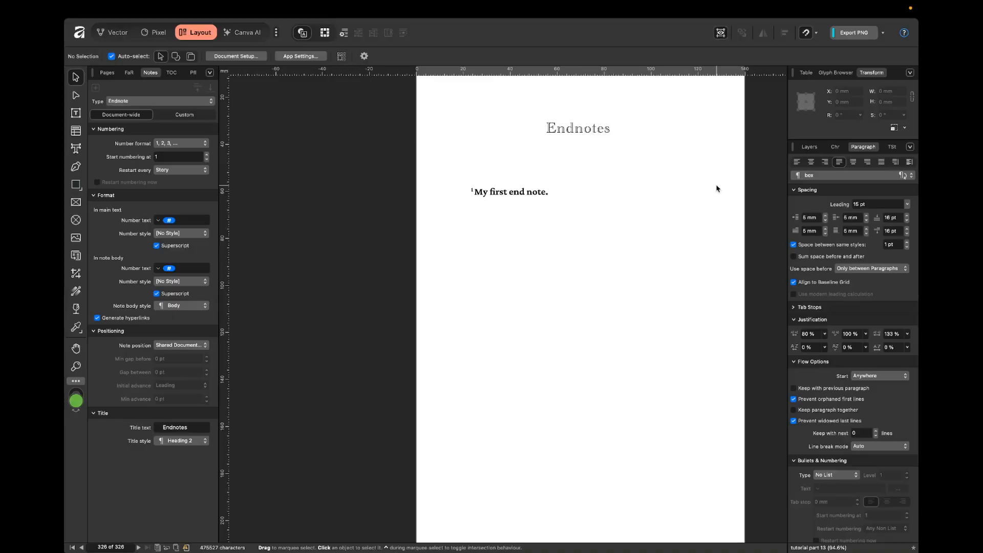
Go from the endnote text back to its reference on page 323 and examine the reference number.
{"action": "double_click", "coordinate": [513, 189]}
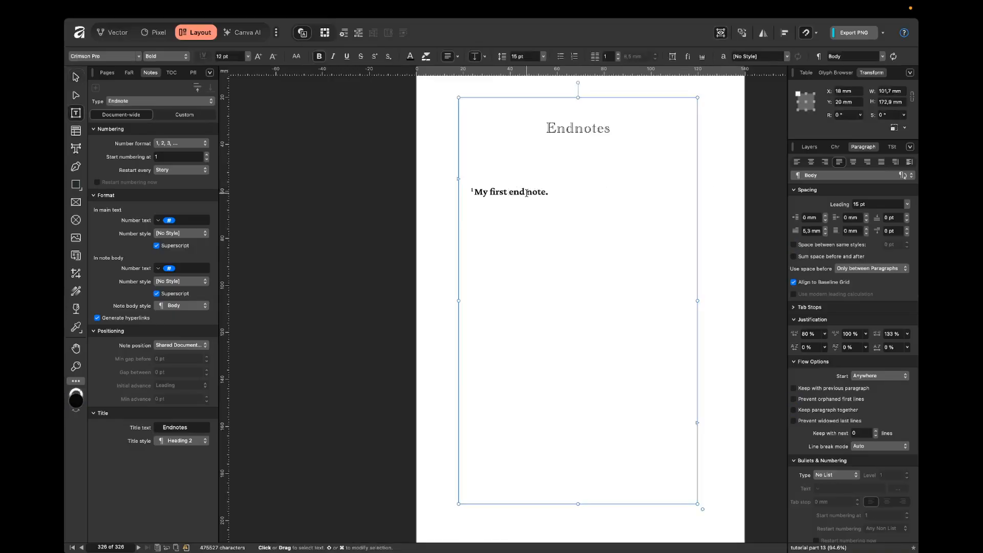
{"action": "left_click", "coordinate": [197, 88]}
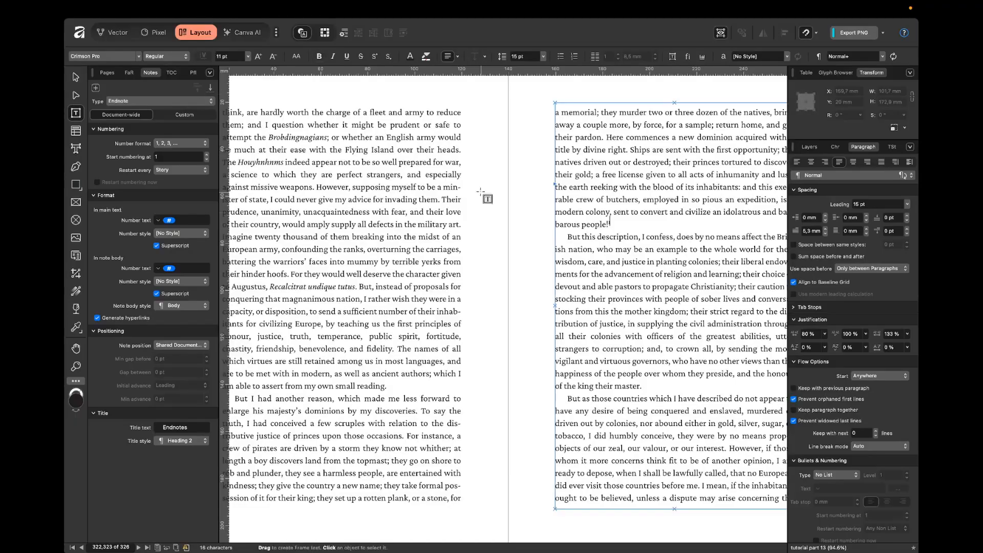
{"action": "scroll", "coordinate": [609, 221], "scroll_direction": "up", "scroll_amount": 2}
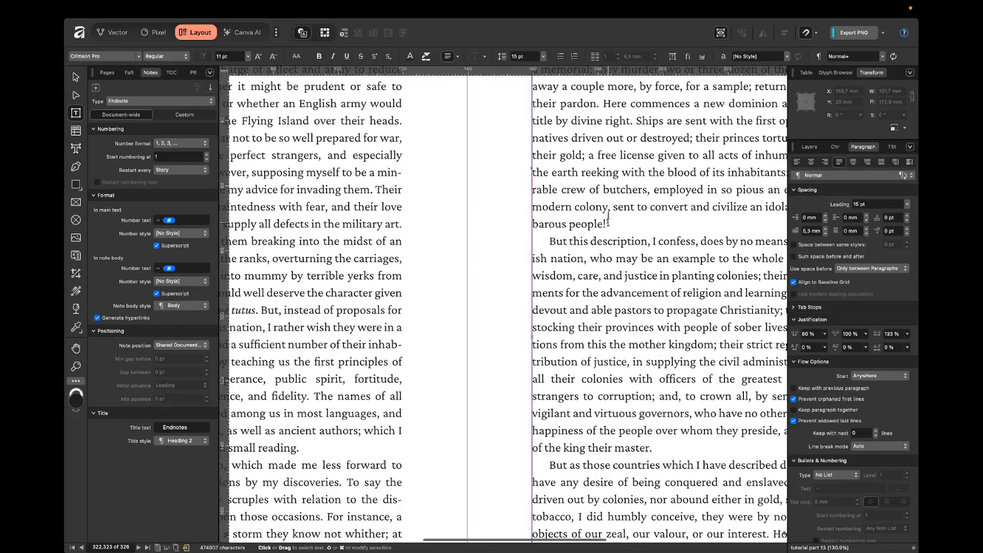
{"action": "scroll", "coordinate": [609, 221], "scroll_direction": "down", "scroll_amount": 2}
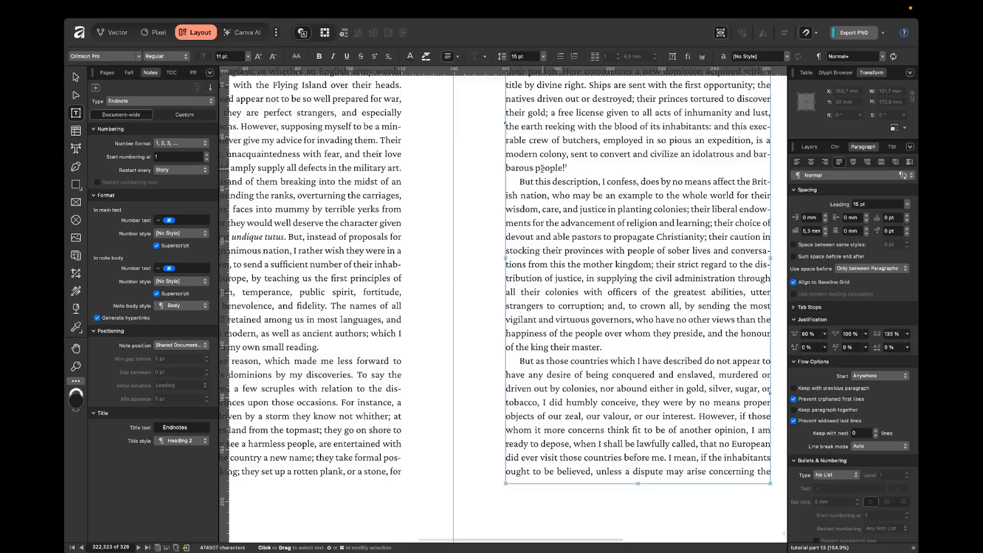
{"action": "scroll", "coordinate": [552, 171], "scroll_direction": "down", "scroll_amount": 1}
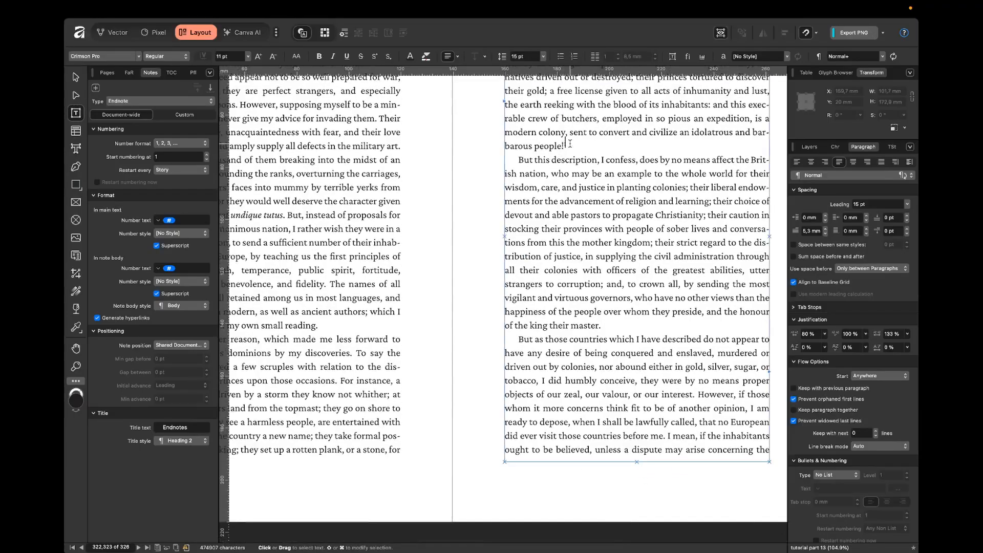
Go to the endnote's body text, set the note body style to footnote text, and turn off hyperlink generation.
{"action": "left_click", "coordinate": [211, 88]}
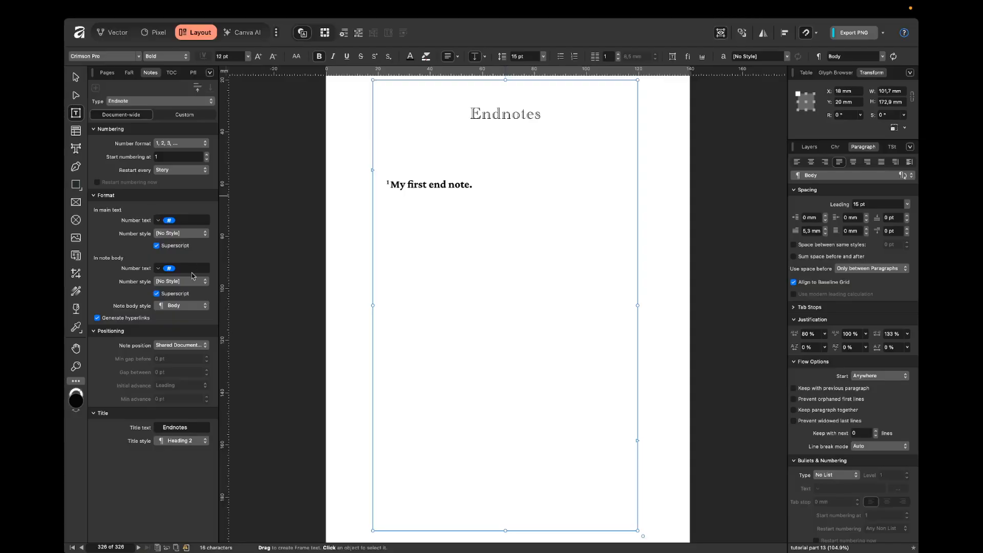
{"action": "left_click", "coordinate": [188, 307]}
{"action": "left_click", "coordinate": [187, 449]}
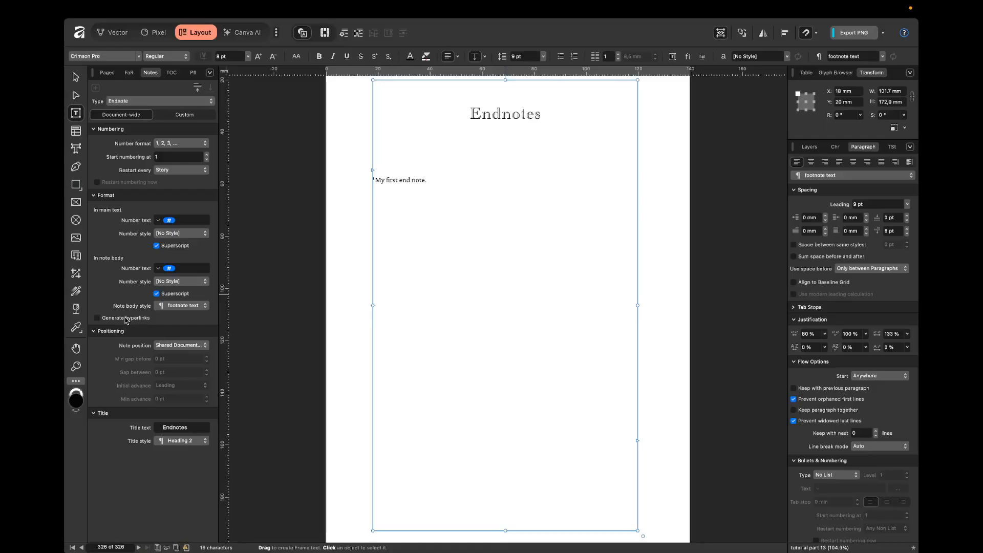
Change the endnotes title to "References" and try Heading 1 and Normal as its title style before settling on Heading 2.
{"action": "left_click", "coordinate": [187, 347]}
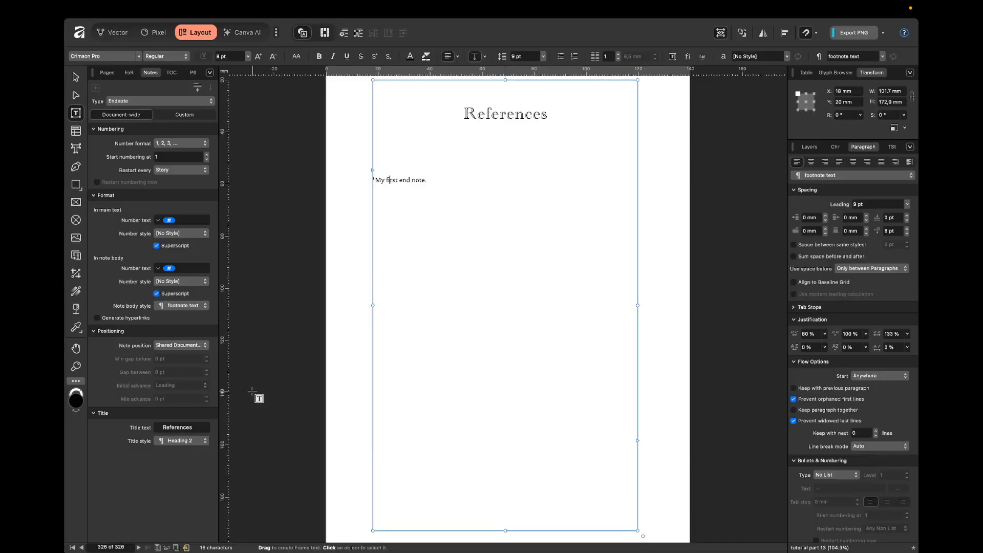
{"action": "left_click", "coordinate": [188, 443]}
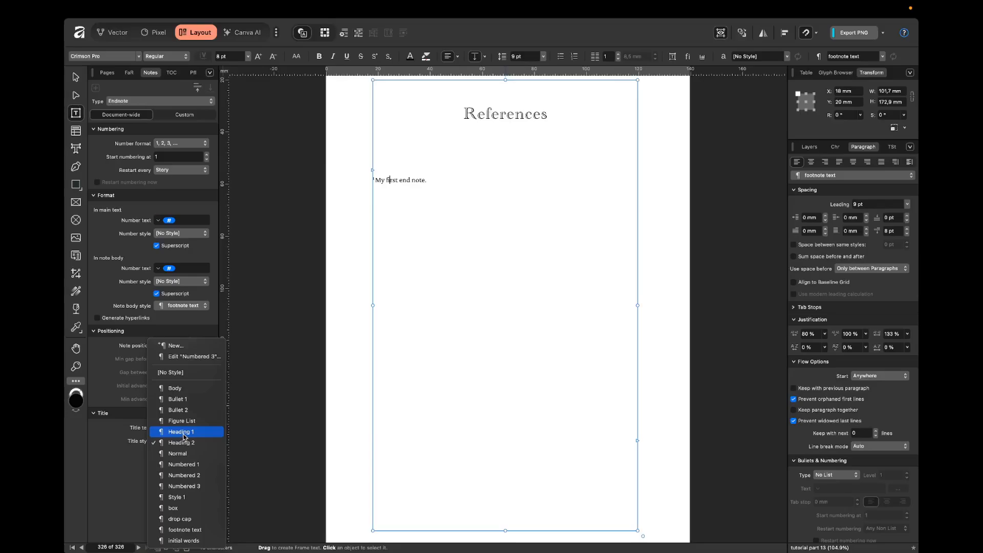
{"action": "left_click", "coordinate": [186, 434]}
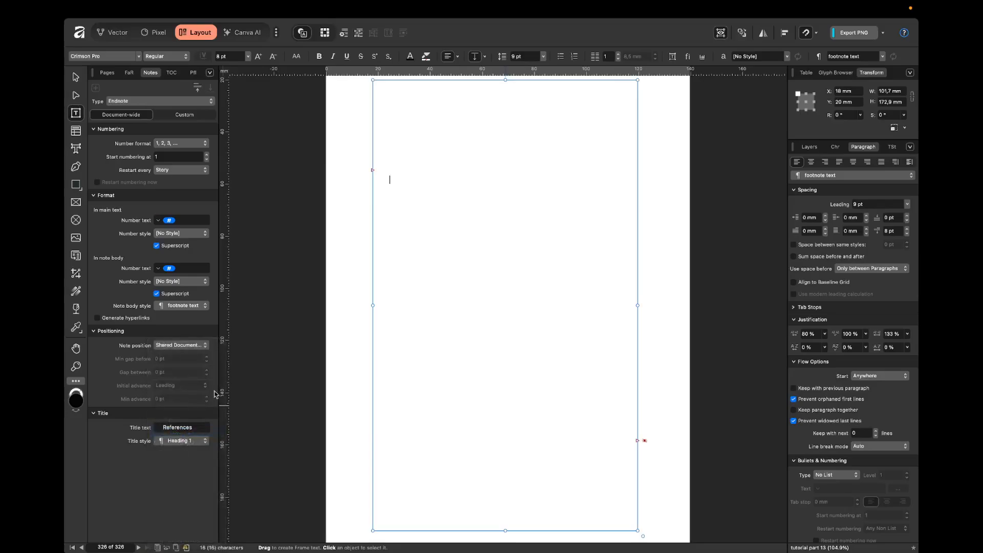
{"action": "left_click", "coordinate": [180, 441]}
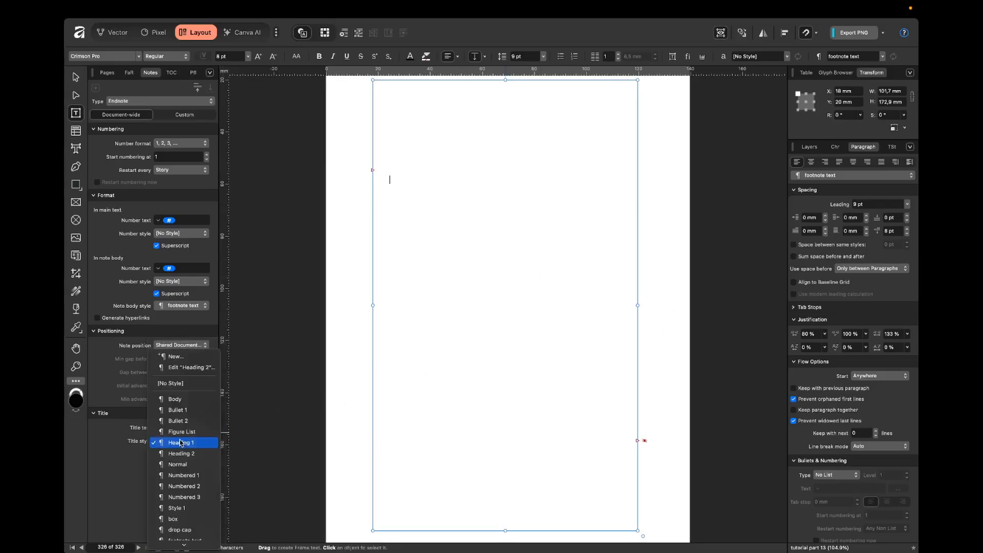
{"action": "left_click", "coordinate": [190, 464]}
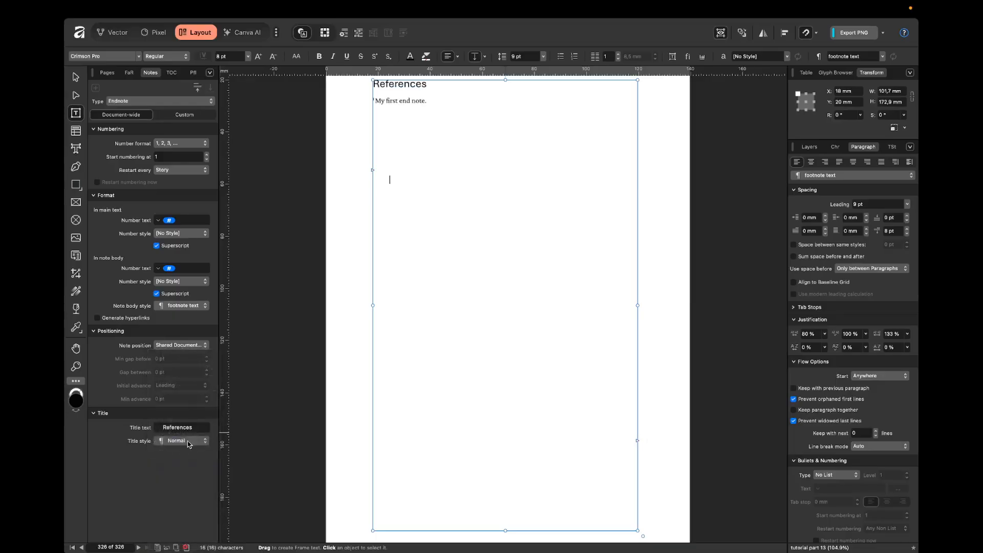
{"action": "left_click", "coordinate": [190, 444]}
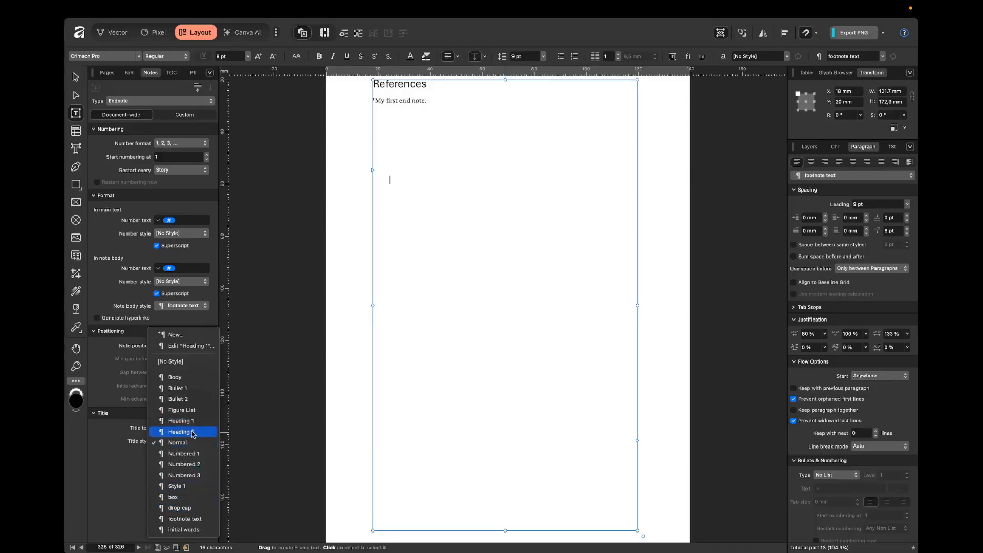
{"action": "left_click", "coordinate": [181, 432]}
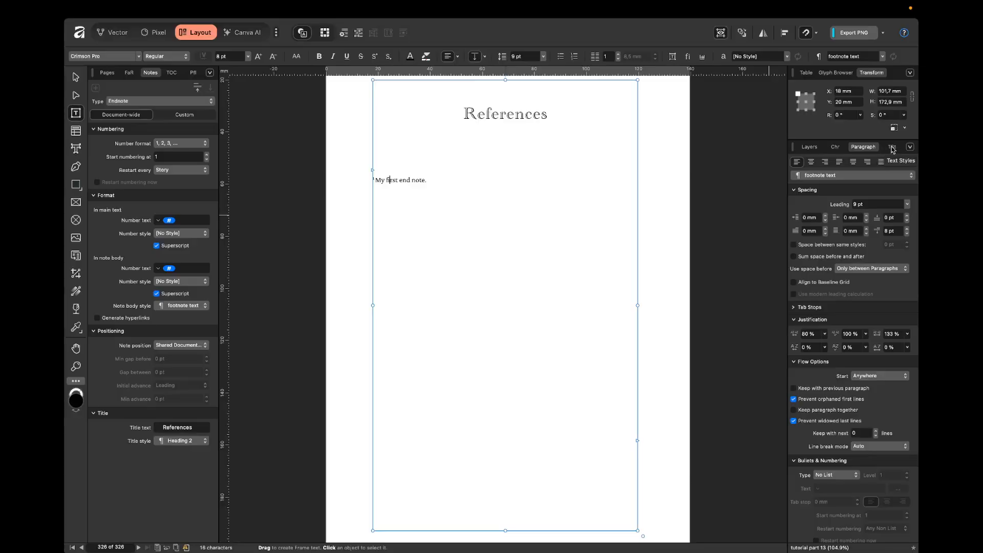
Set the note body style to [No Style] and format the endnote text in Crimson Pro at 11 pt.
{"action": "left_click", "coordinate": [176, 306]}
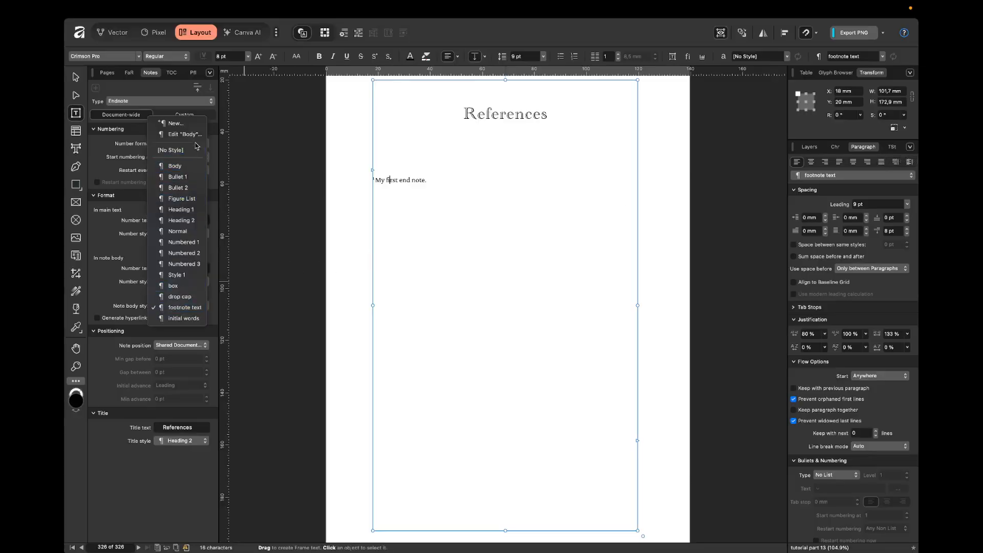
{"action": "left_click", "coordinate": [171, 150]}
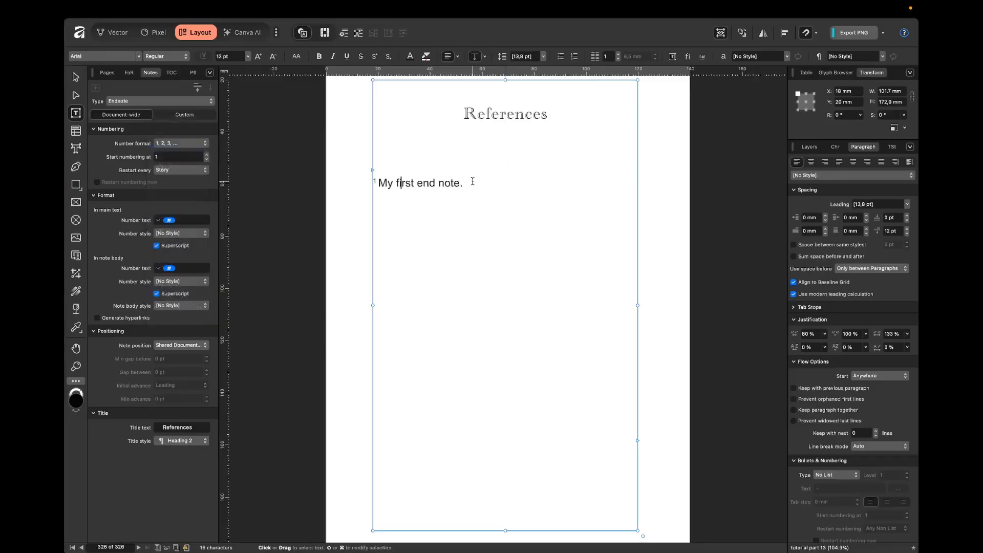
{"action": "scroll", "coordinate": [473, 181], "scroll_direction": "up", "scroll_amount": 2}
{"action": "left_click", "coordinate": [473, 183]}
{"action": "left_click_drag", "start_coordinate": [473, 183], "coordinate": [336, 187]}
{"action": "left_click", "coordinate": [836, 147]}
{"action": "left_click", "coordinate": [856, 162]}
{"action": "type", "text": "c"}
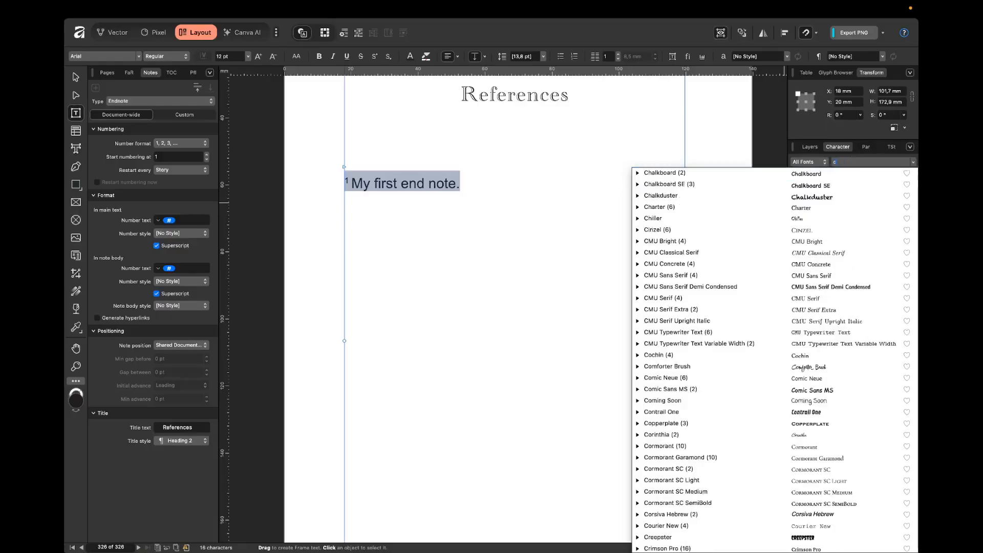
{"action": "type", "text": "rims"}
{"action": "key", "text": "Down"}
{"action": "key", "text": "Return"}
{"action": "left_click", "coordinate": [802, 174]}
{"action": "type", "text": "11"}
{"action": "key", "text": "Return"}
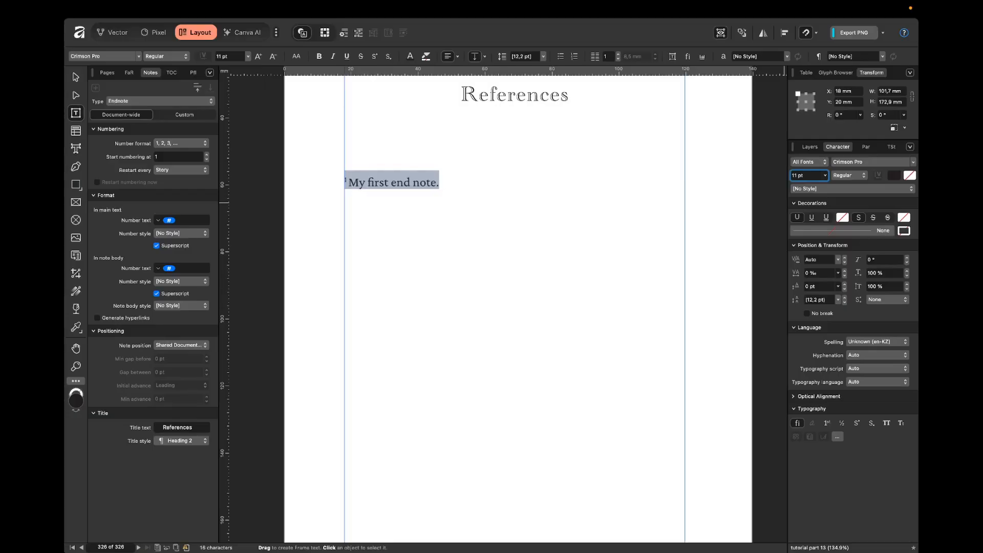
Set the endnote paragraph's leading to 15 pt and its space after to 0 pt.
{"action": "left_click", "coordinate": [866, 147]}
{"action": "left_click", "coordinate": [904, 205]}
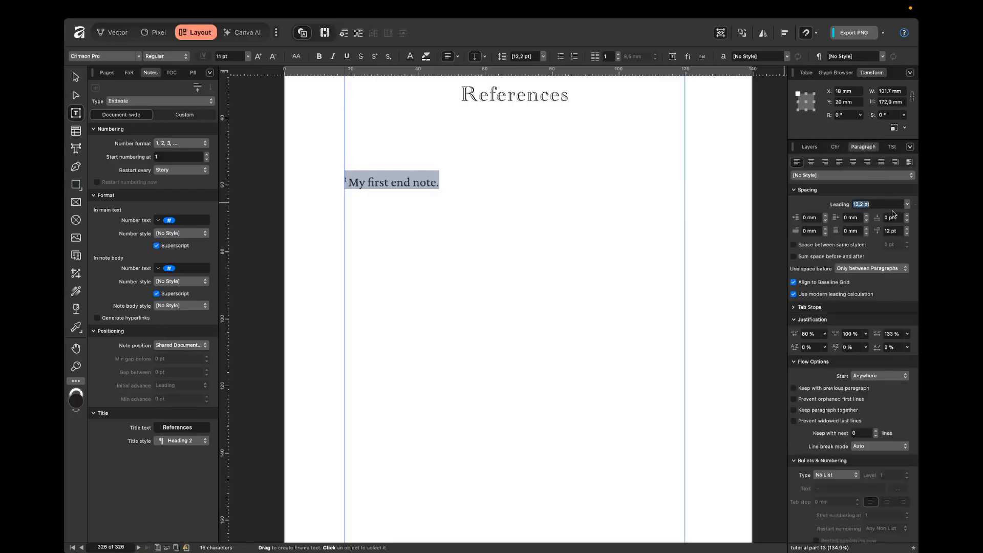
{"action": "left_click", "coordinate": [907, 205]}
{"action": "left_click", "coordinate": [884, 226]}
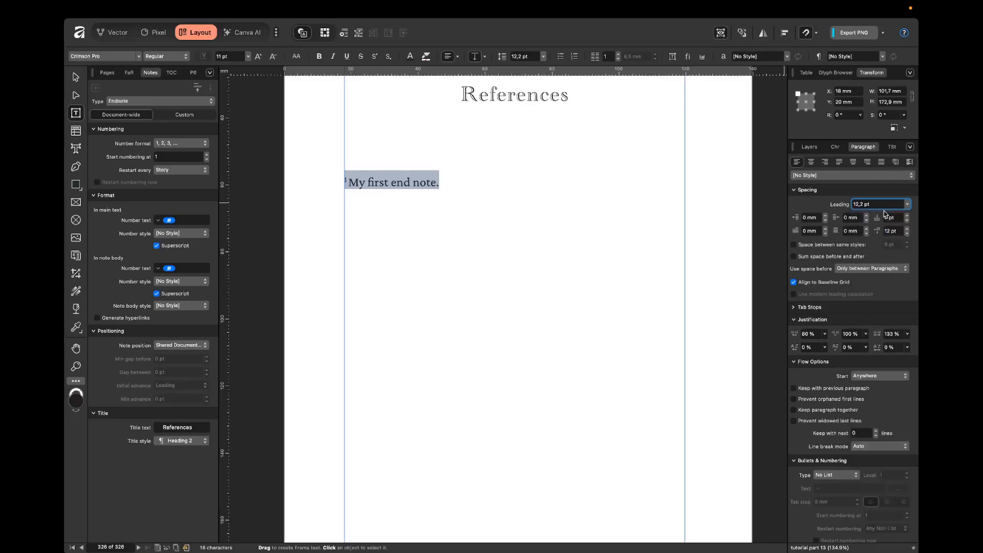
{"action": "type", "text": "15"}
{"action": "key", "text": "Return"}
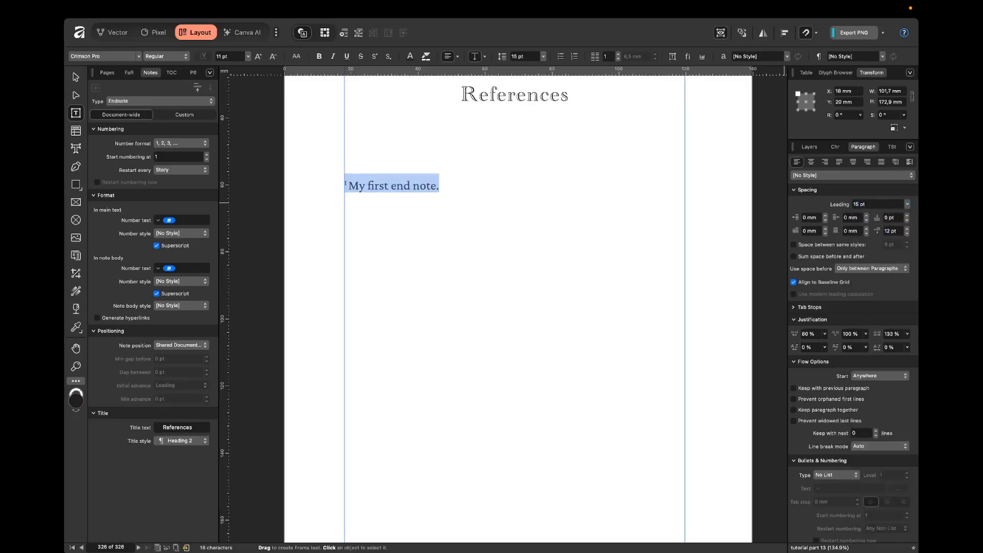
{"action": "left_click", "coordinate": [890, 231]}
{"action": "type", "text": "0"}
{"action": "key", "text": "Return"}
{"action": "scroll", "coordinate": [871, 307], "scroll_direction": "down", "scroll_amount": 5}
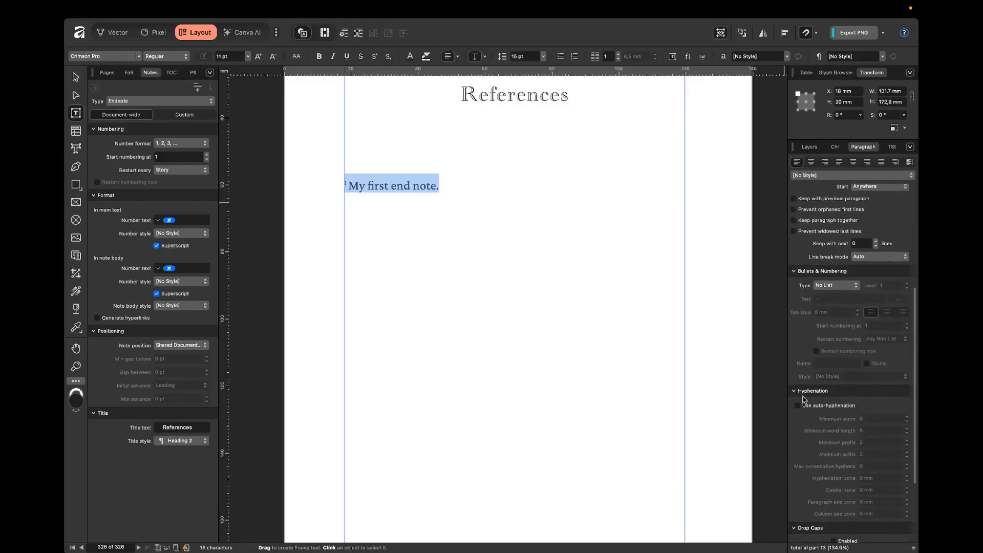
{"action": "scroll", "coordinate": [905, 180], "scroll_direction": "up", "scroll_amount": 5}
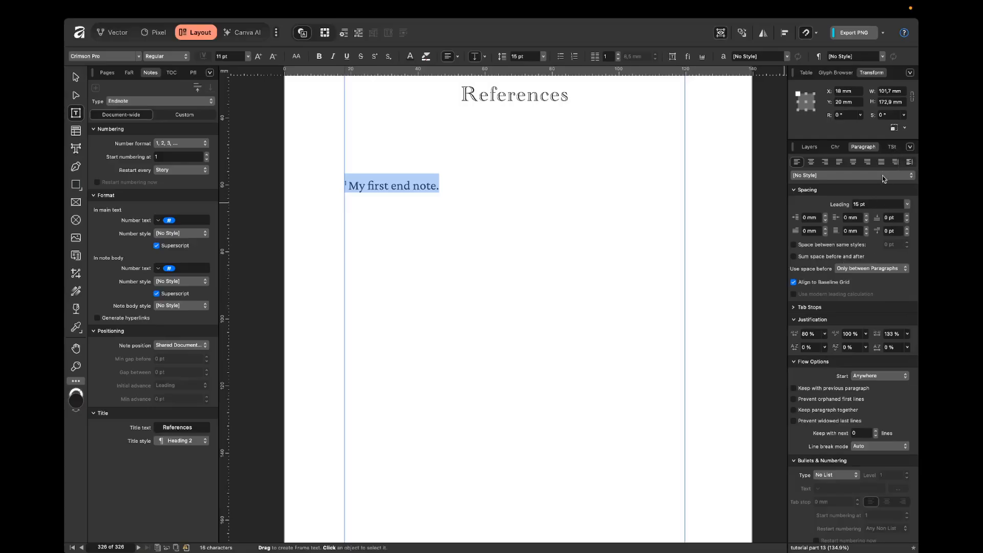
Create a paragraph style named "endnotes text" from the formatted endnote and assign it as the note body style.
{"action": "left_click", "coordinate": [893, 148]}
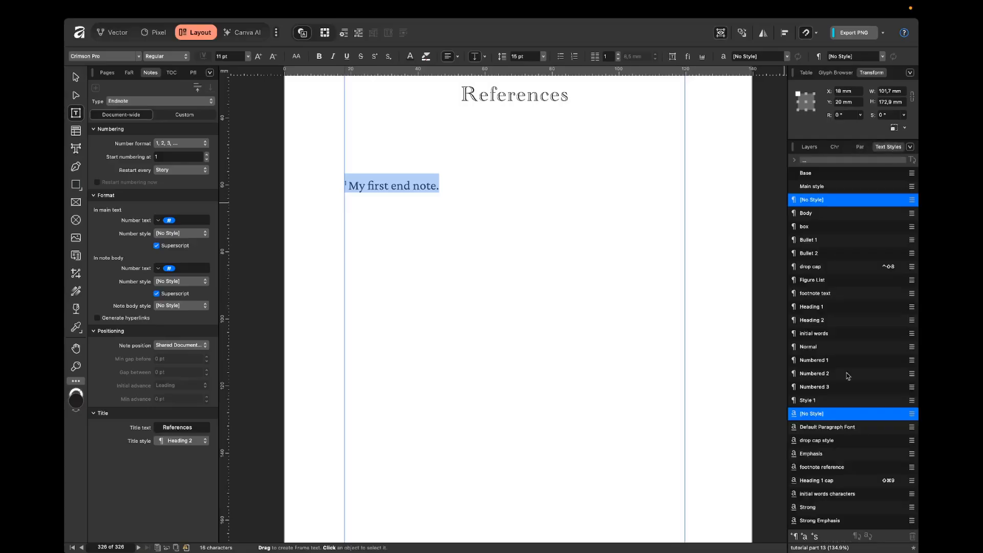
{"action": "left_click", "coordinate": [795, 536]}
{"action": "type", "text": "endnotes text"}
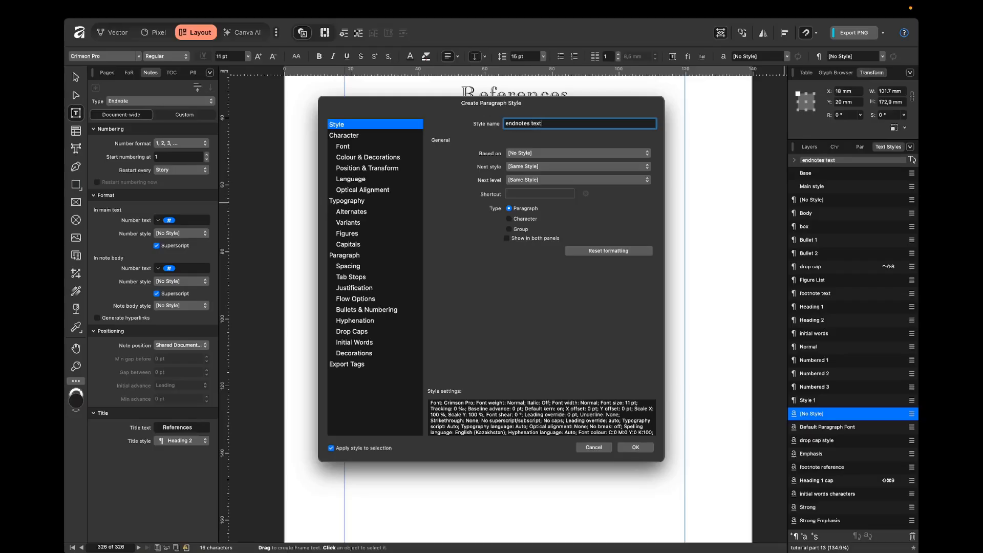
{"action": "left_click", "coordinate": [636, 447]}
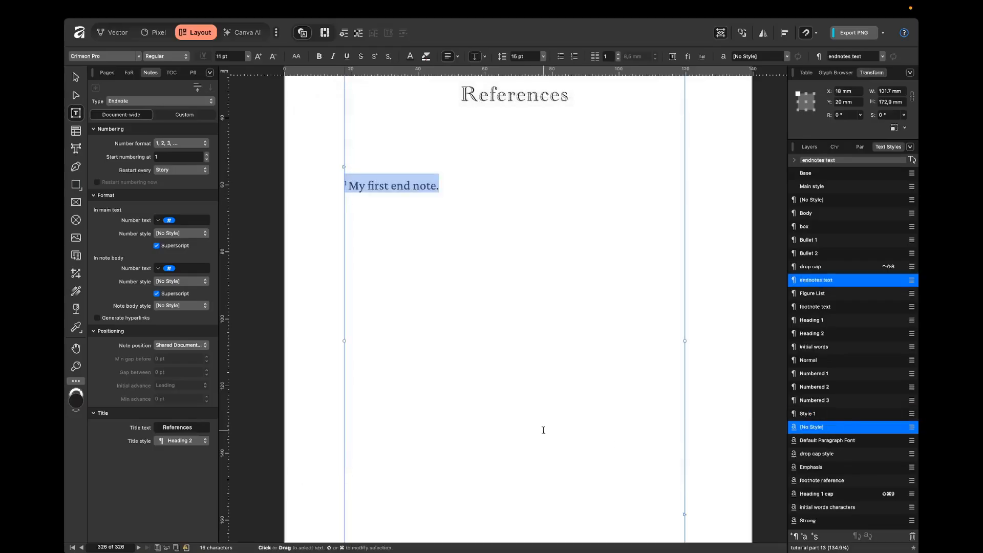
{"action": "left_click", "coordinate": [168, 305]}
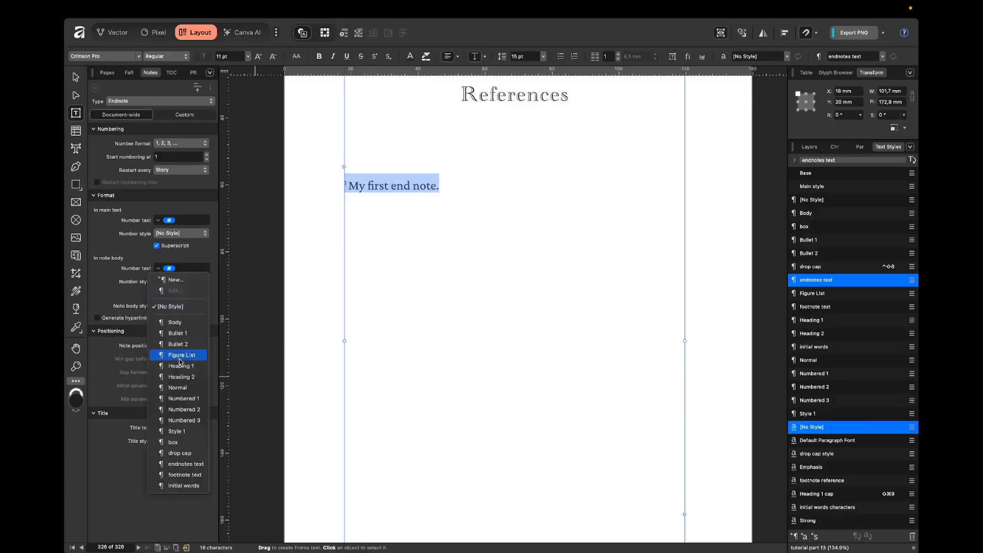
{"action": "left_click", "coordinate": [195, 465]}
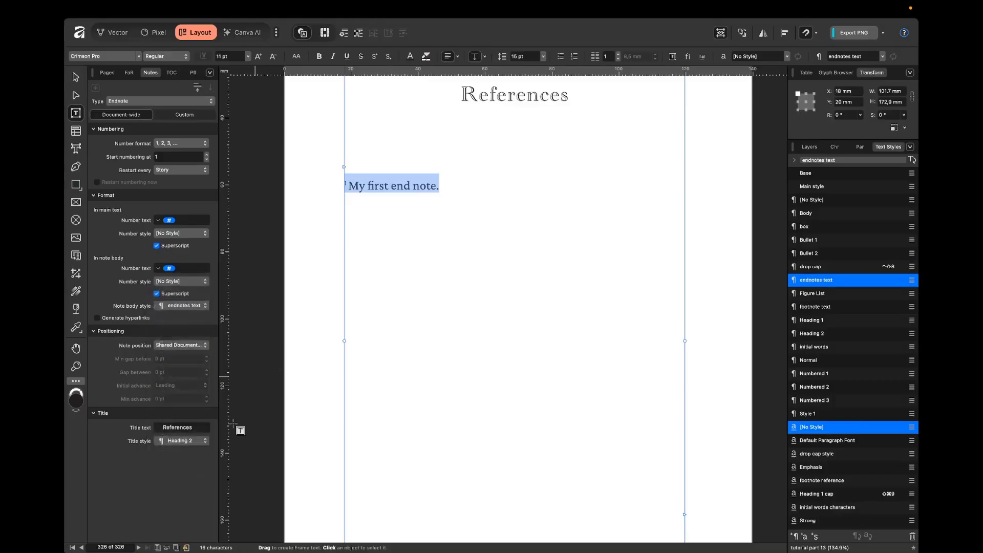
Insert another endnote after "they set up" in the last line of page 322.
{"action": "left_click", "coordinate": [422, 220]}
{"action": "scroll", "coordinate": [436, 210], "scroll_direction": "down", "scroll_amount": 3}
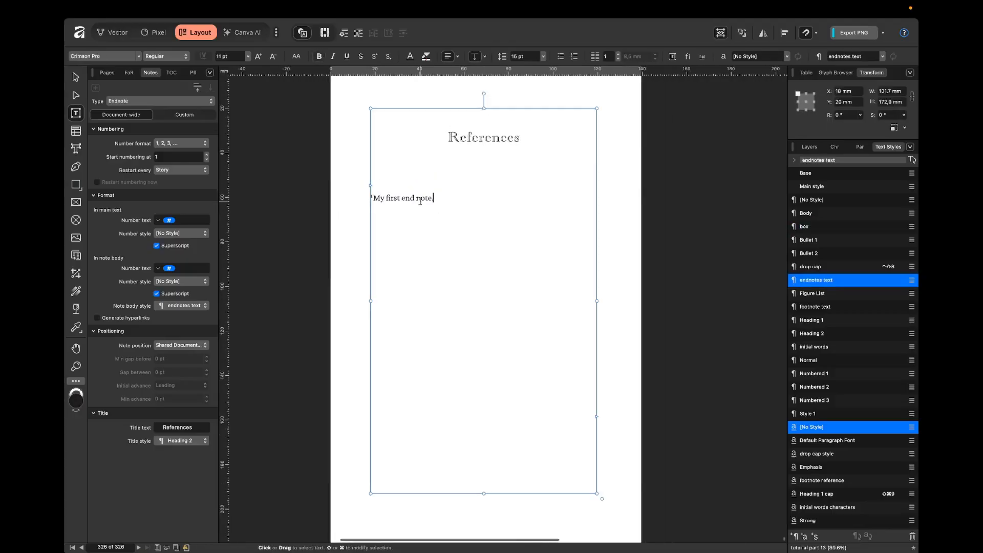
{"action": "scroll", "coordinate": [481, 205], "scroll_direction": "up", "scroll_amount": 10}
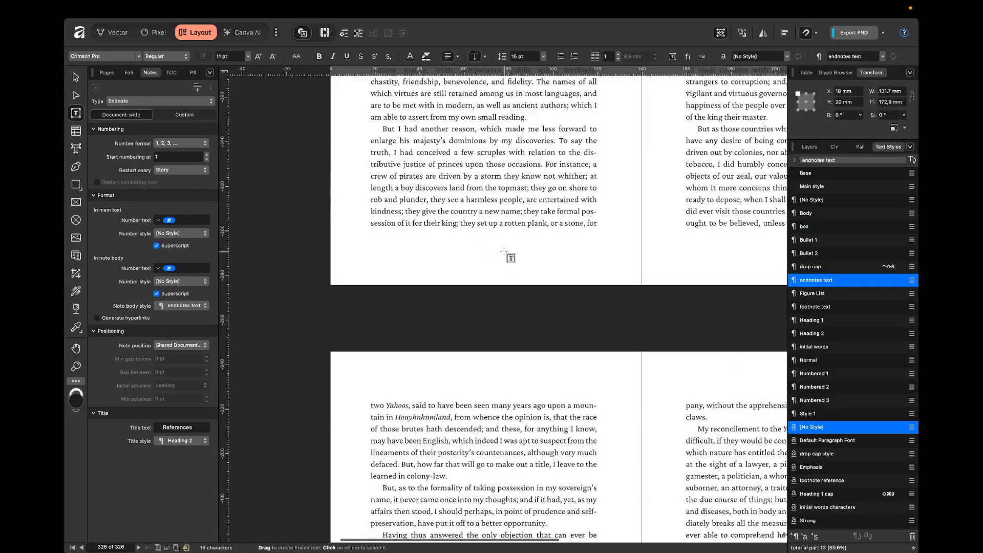
{"action": "left_click", "coordinate": [497, 221]}
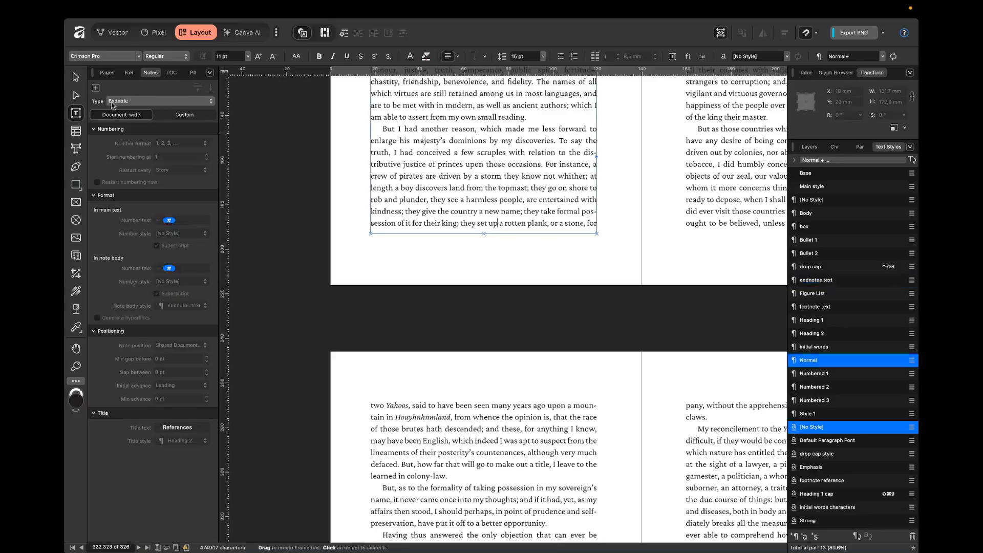
{"action": "left_click", "coordinate": [96, 88]}
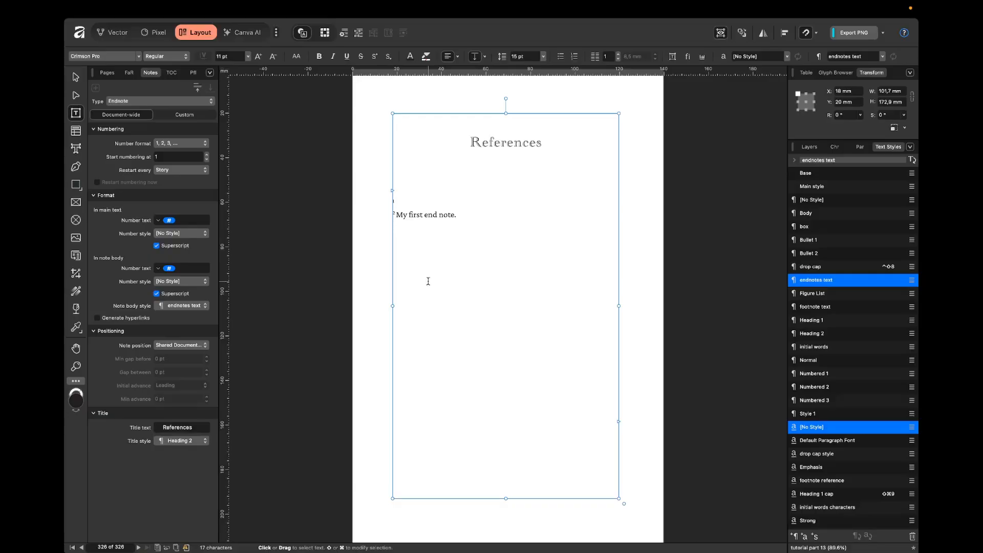
Reword the existing endnote to "My second end note." and enter "My first endnote." as the new note's text.
{"action": "scroll", "coordinate": [408, 199], "scroll_direction": "up", "scroll_amount": 3}
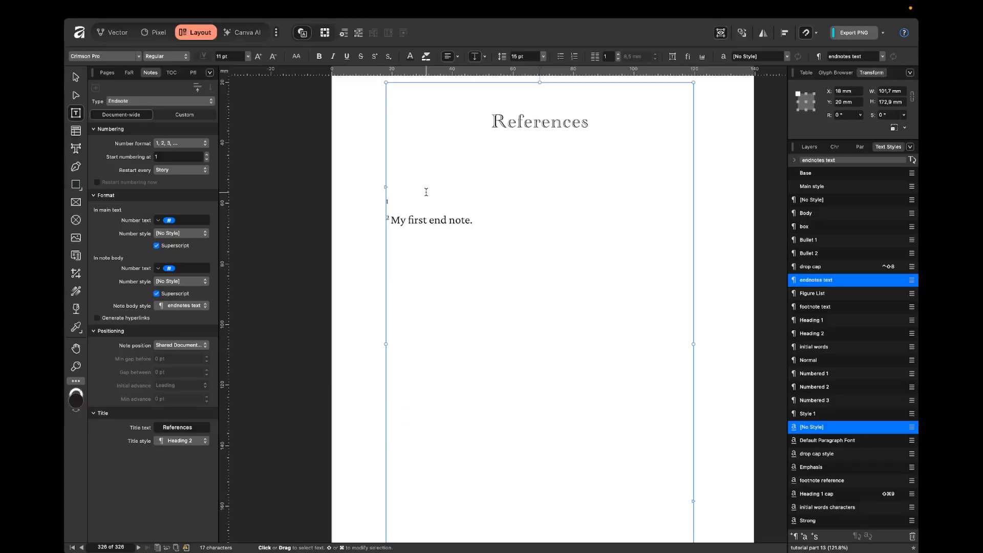
{"action": "double_click", "coordinate": [416, 220]}
{"action": "type", "text": "second"}
{"action": "left_click", "coordinate": [415, 202]}
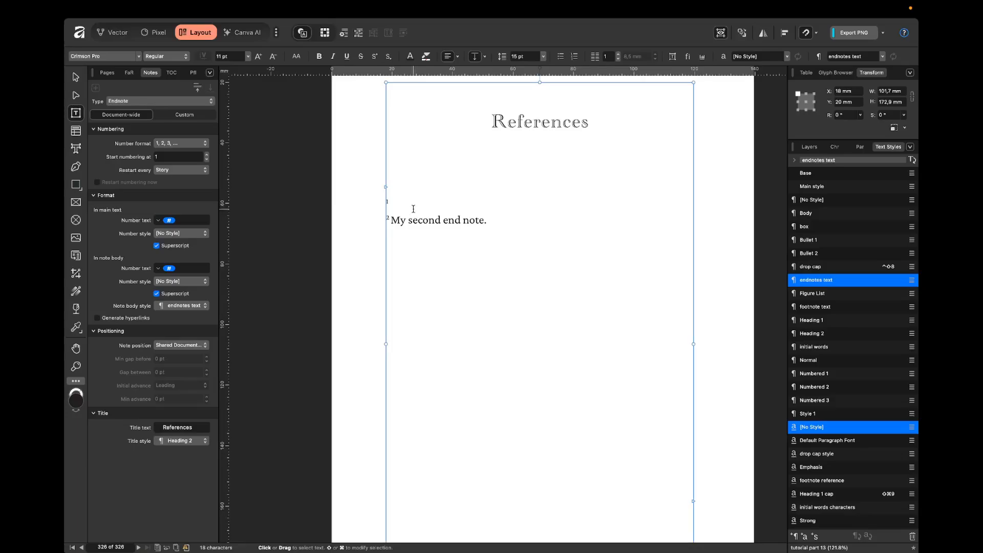
{"action": "type", "text": "My"}
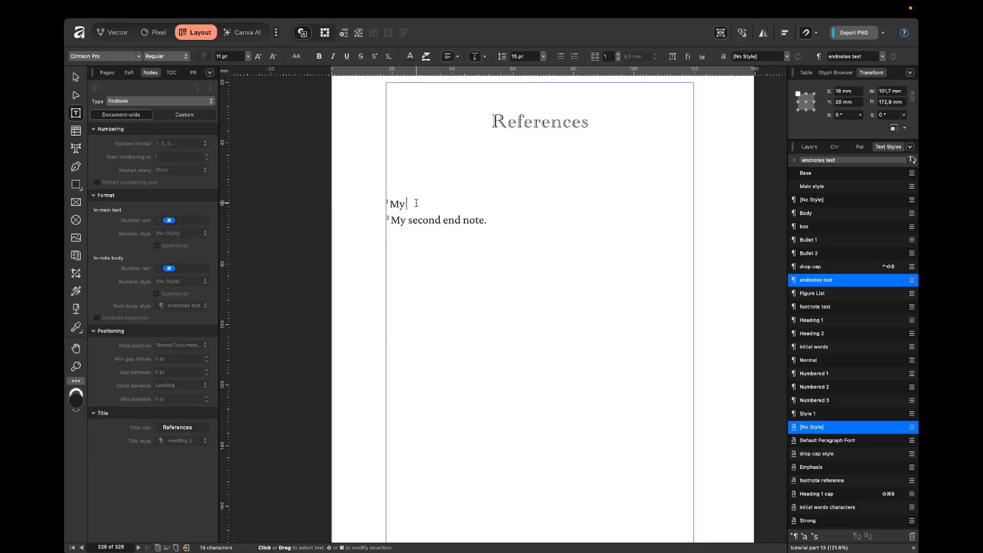
{"action": "type", "text": " first endnote."}
Insert an endnote after "degenerate" on page 324 and enter "My third end note." as its text.
{"action": "scroll", "coordinate": [593, 215], "scroll_direction": "down", "scroll_amount": 5}
{"action": "left_click", "coordinate": [528, 110]}
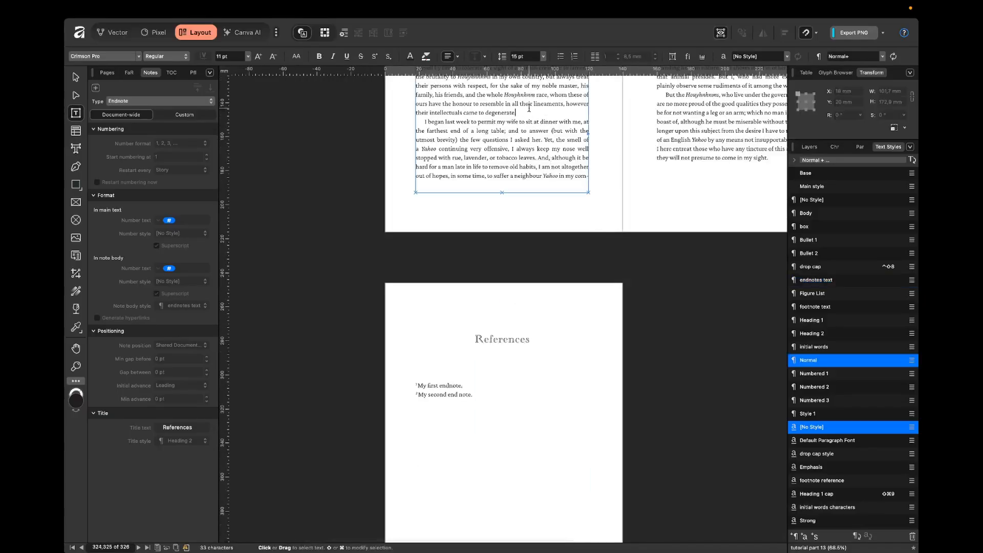
{"action": "left_click", "coordinate": [95, 88]}
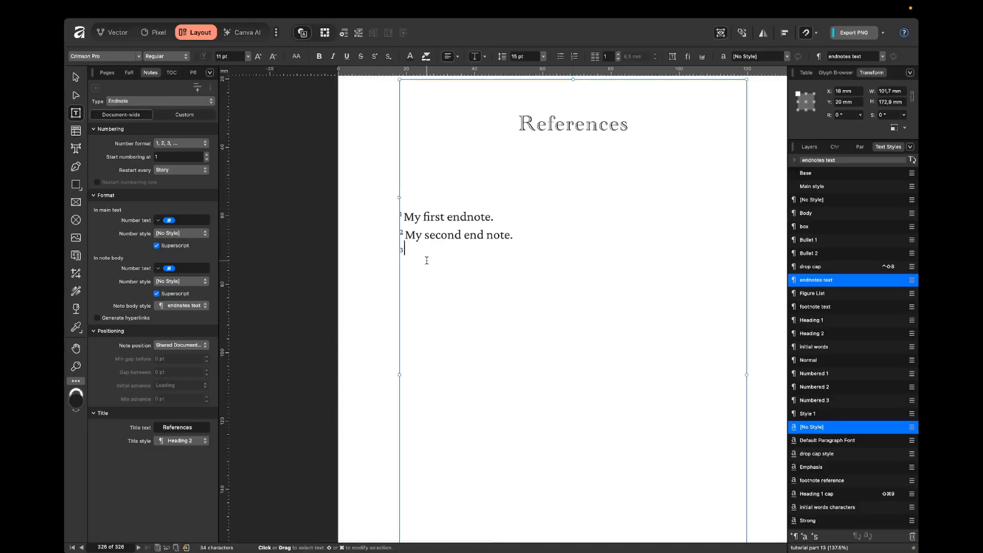
{"action": "type", "text": "My third end no"}
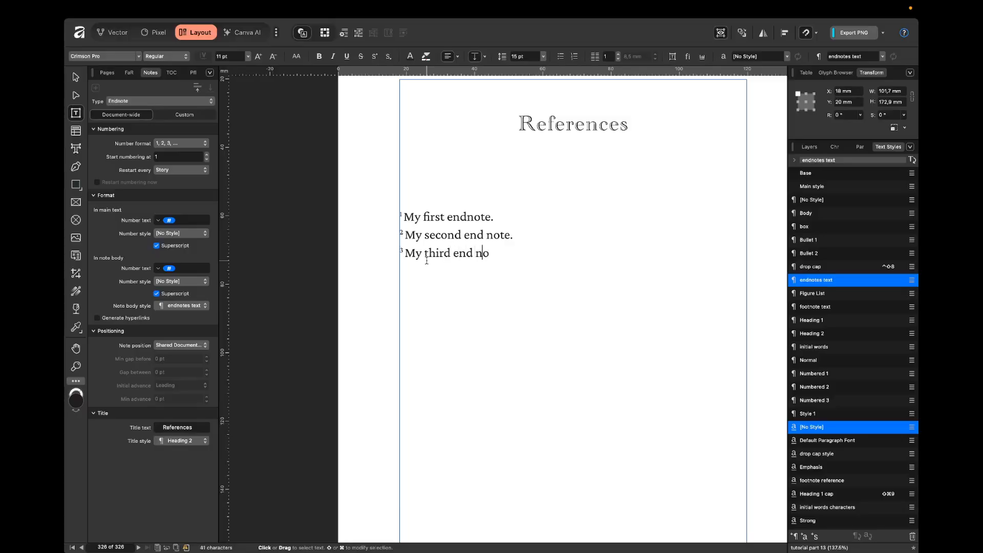
{"action": "type", "text": "te."}
Correct "end note" to "endnote" in the second and third notes on the References page.
{"action": "left_click", "coordinate": [486, 234]}
{"action": "key", "text": "BackSpace"}
{"action": "left_click", "coordinate": [475, 253]}
{"action": "key", "text": "BackSpace"}
{"action": "scroll", "coordinate": [374, 266], "scroll_direction": "down", "scroll_amount": 3}
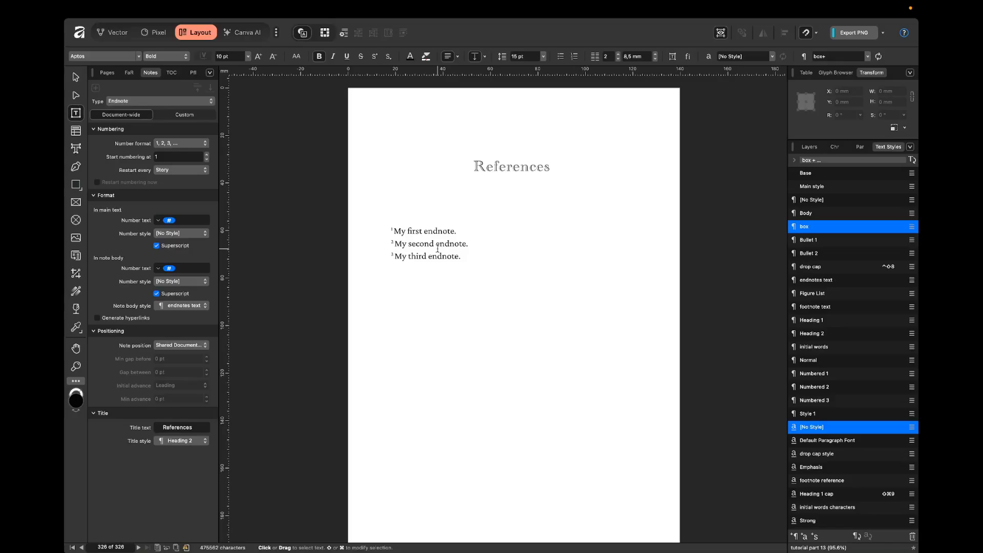
{"action": "left_click", "coordinate": [438, 221]}
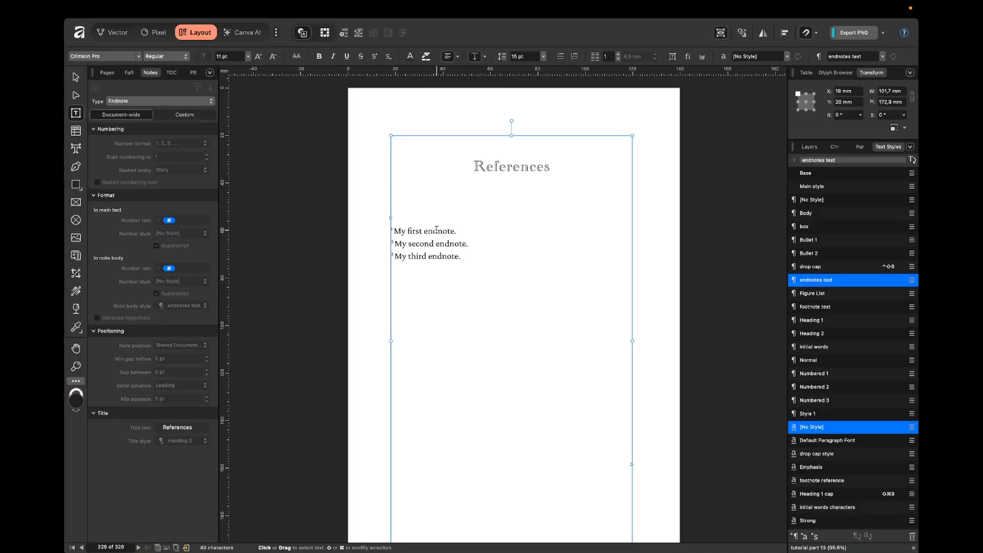
Jump from the second endnote on the References page to its reference in the main text.
{"action": "left_click", "coordinate": [424, 243]}
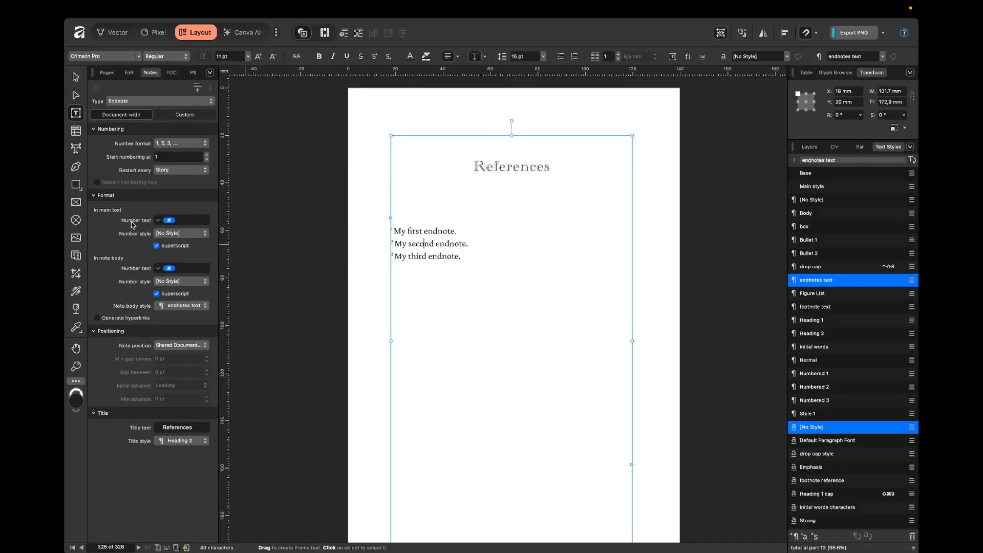
{"action": "left_click", "coordinate": [196, 89]}
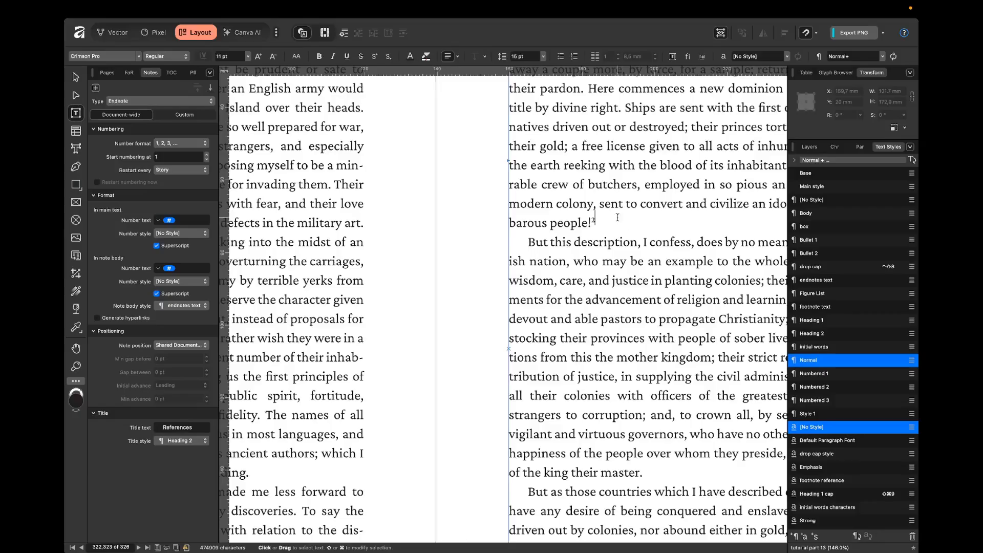
{"action": "scroll", "coordinate": [604, 222], "scroll_direction": "right", "scroll_amount": 2}
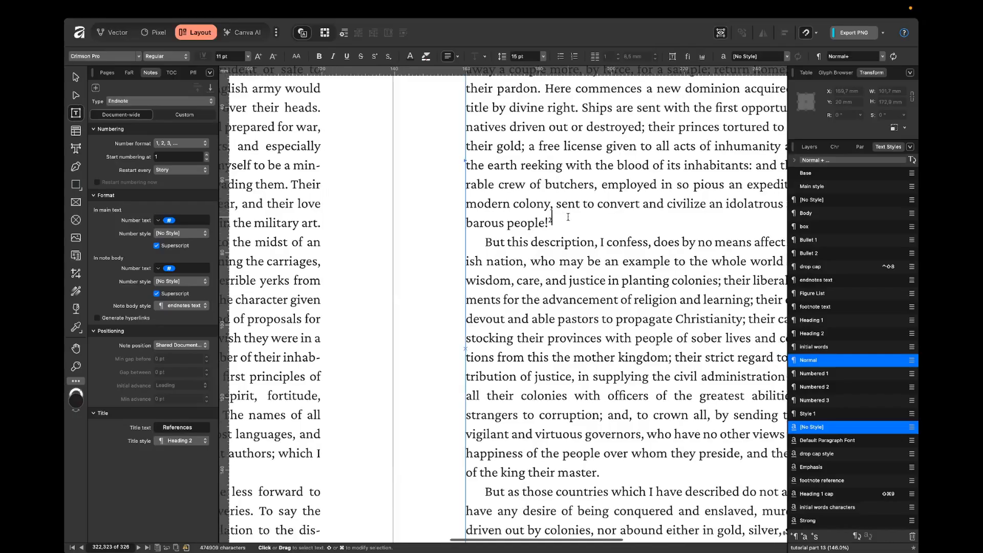
Enclose the document-wide endnote number in the main text in square brackets, as [#].
{"action": "left_click", "coordinate": [195, 221]}
{"action": "type", "text": "["}
{"action": "key", "text": "Return"}
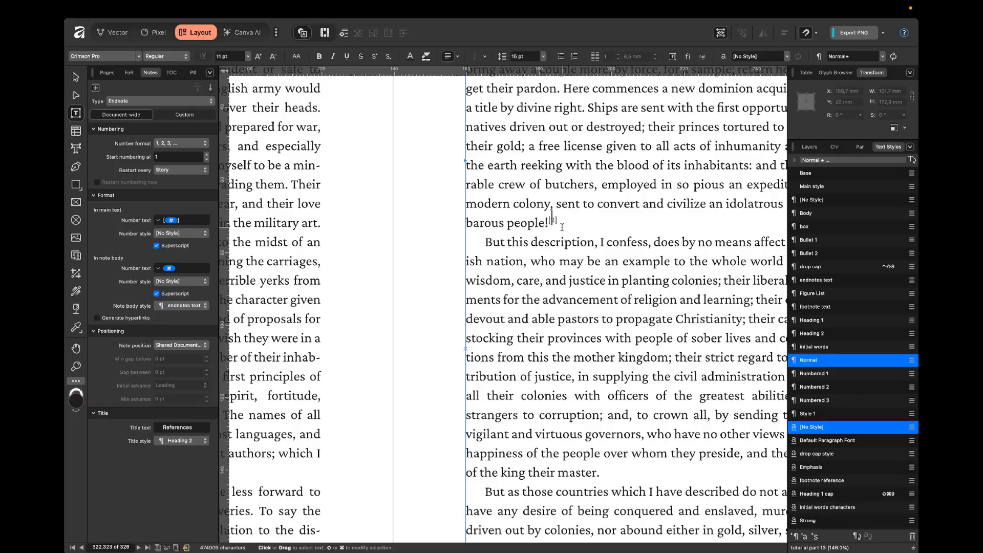
{"action": "left_click", "coordinate": [526, 224]}
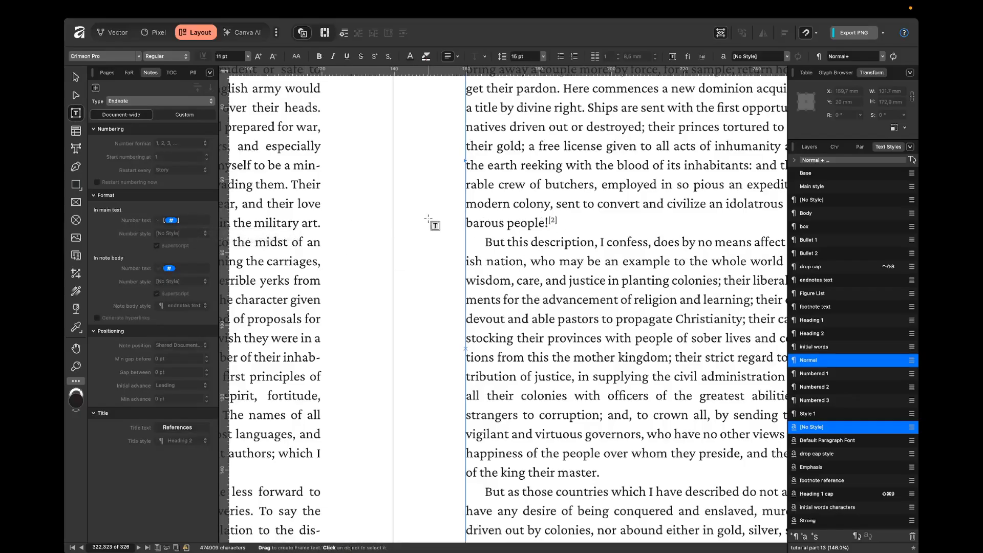
{"action": "left_click", "coordinate": [587, 306]}
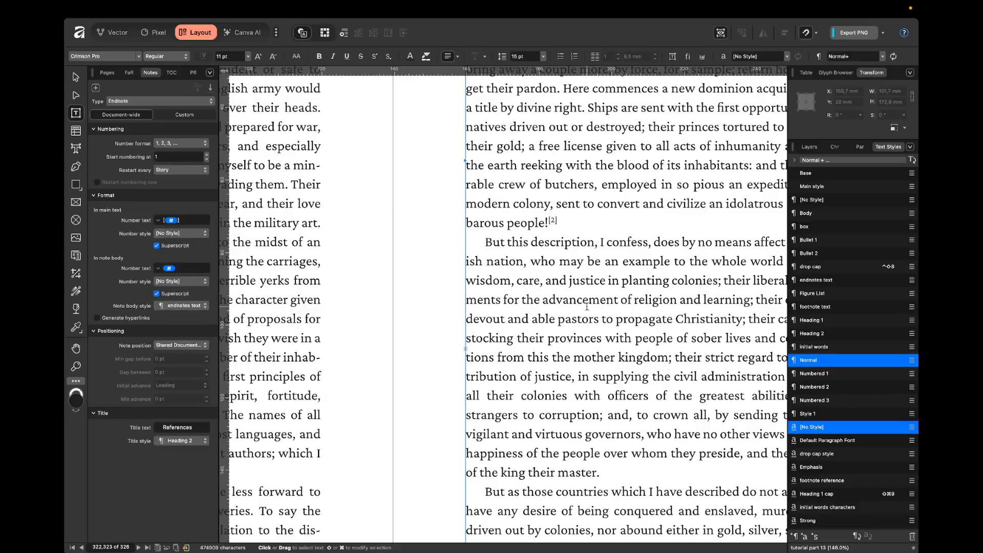